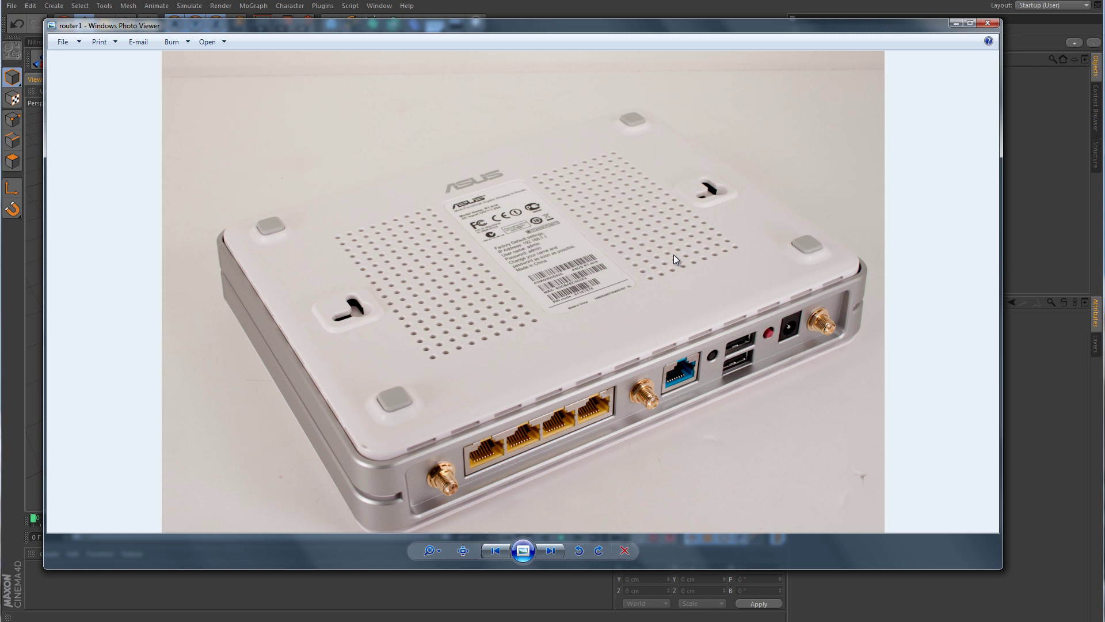
- View the next router reference photo, then minimise the photo viewer to return to Cinema 4D
left_click(549, 551)
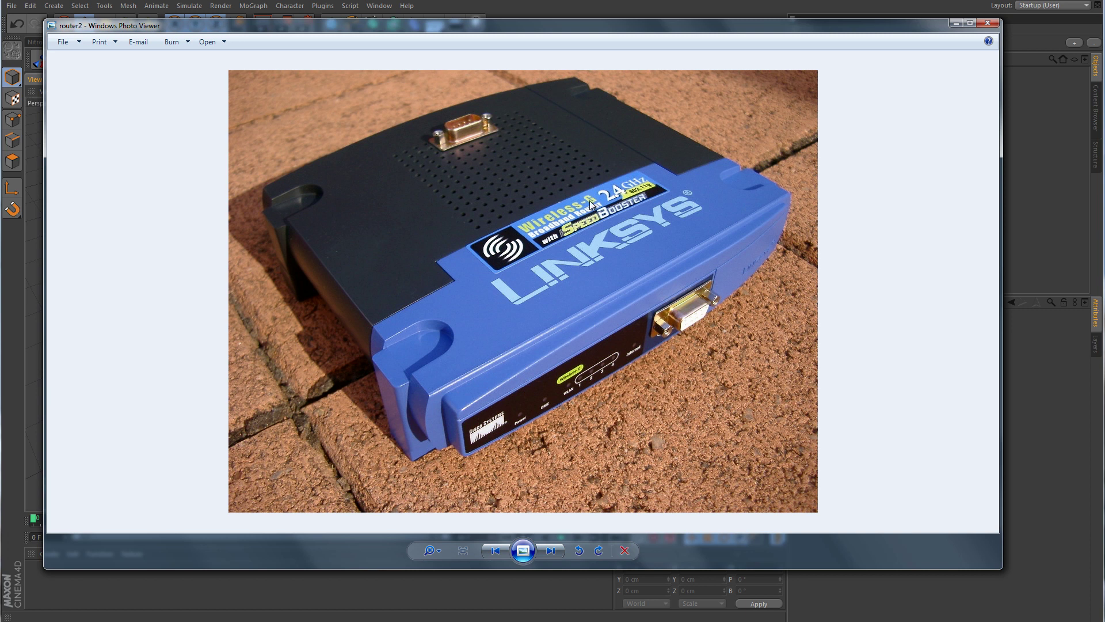
left_click(955, 24)
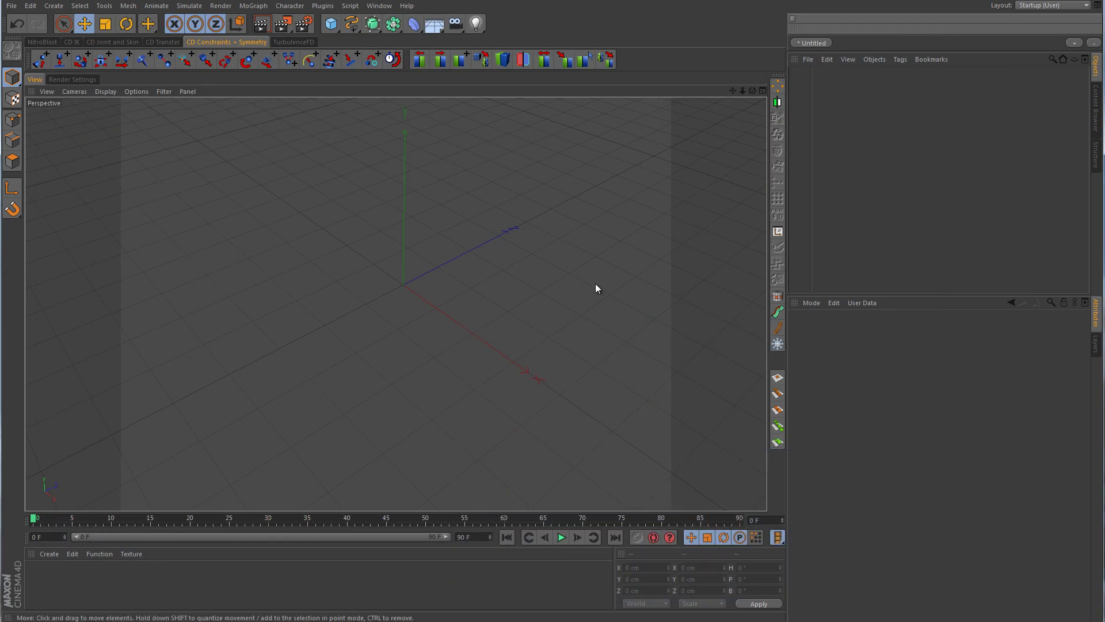
- Add a Disc primitive, centre it in a full-size Top view and set the display to Gouraud Shading
left_click(332, 25)
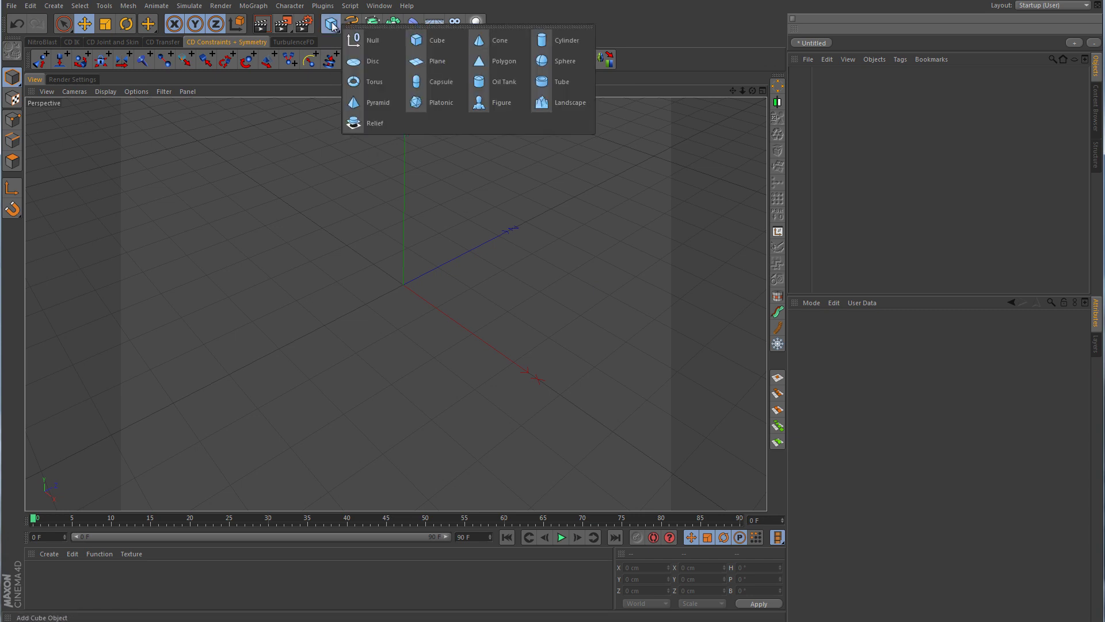
left_click(377, 66)
middle_click(576, 258)
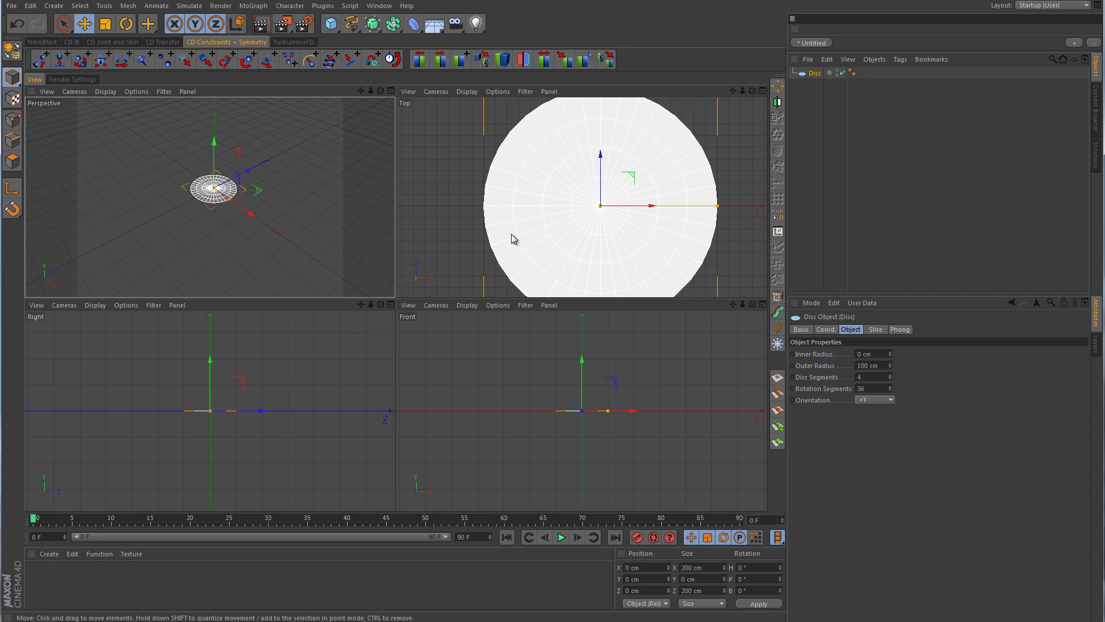
middle_click(572, 233)
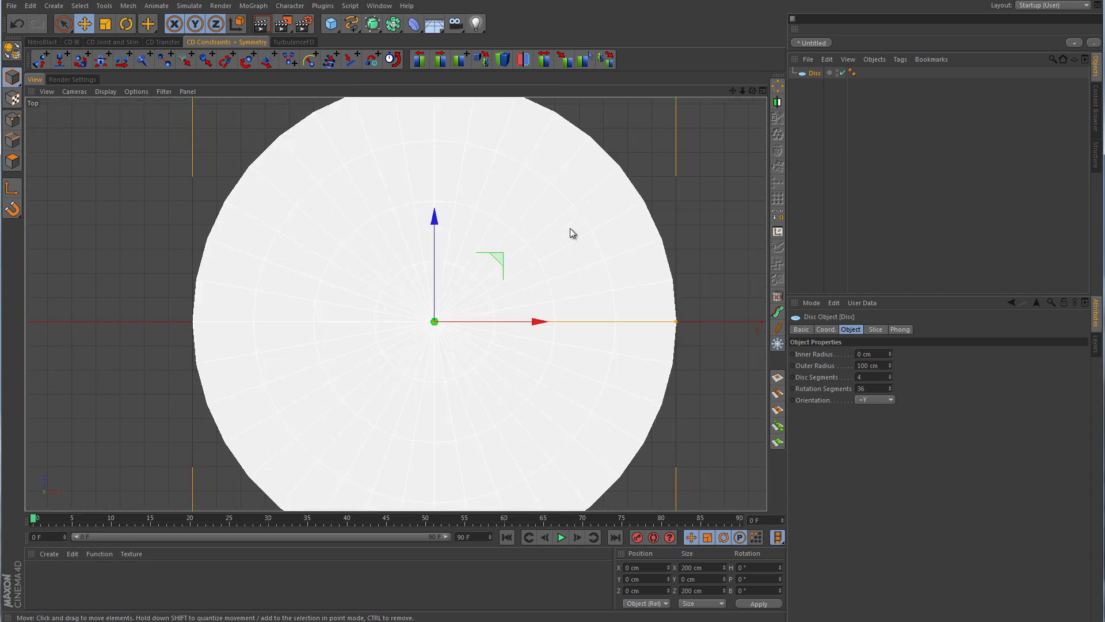
scroll(570, 241, "down", 3)
middle_click_drag(558, 242, 481, 249)
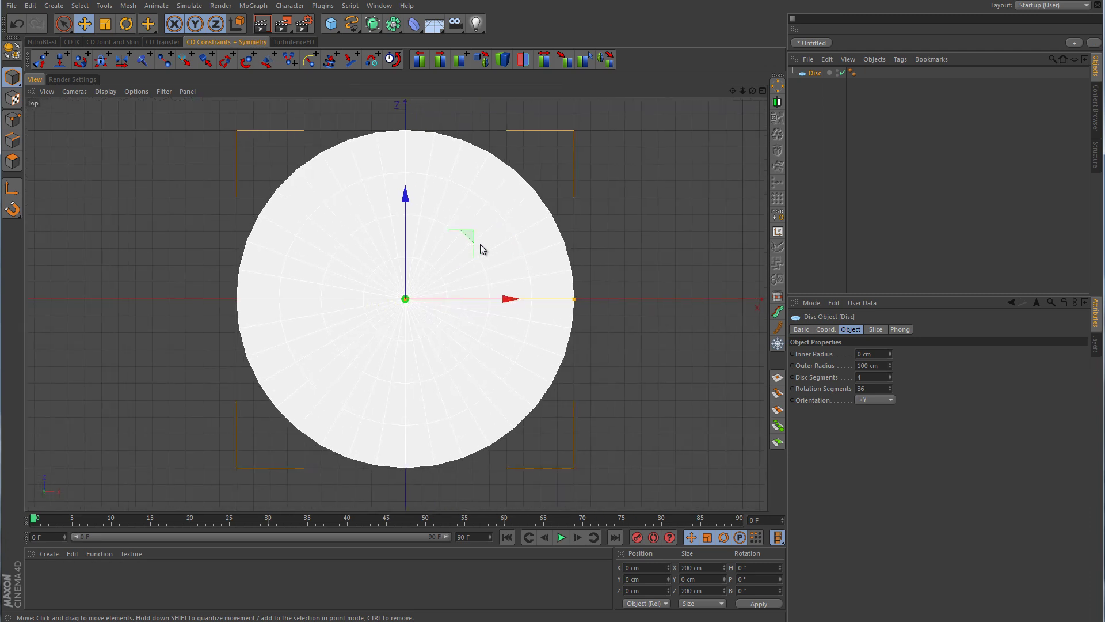
left_click(107, 90)
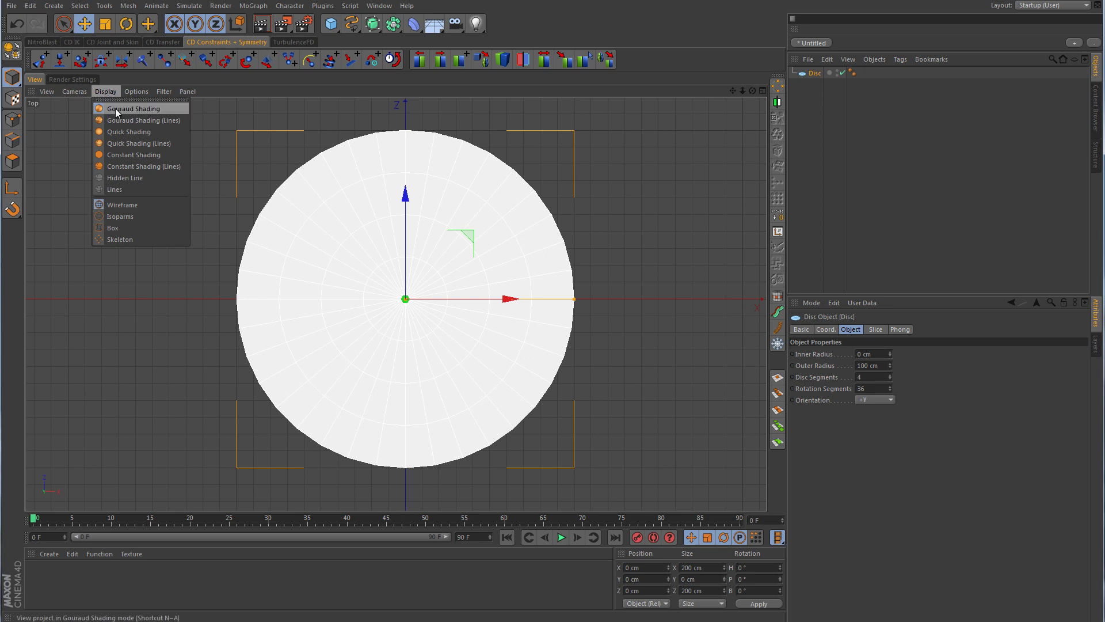
left_click(142, 110)
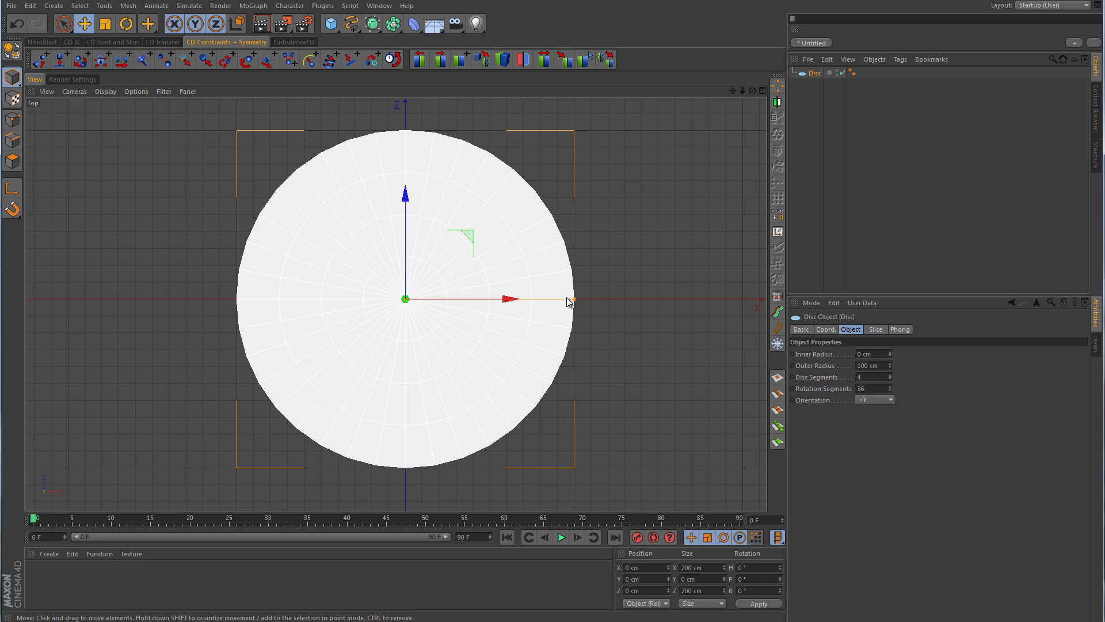
- Set the disc to 1 disc segment, 8 rotation segments and a 50 cm inner radius
left_click(891, 379)
left_click(890, 378)
left_click(890, 379)
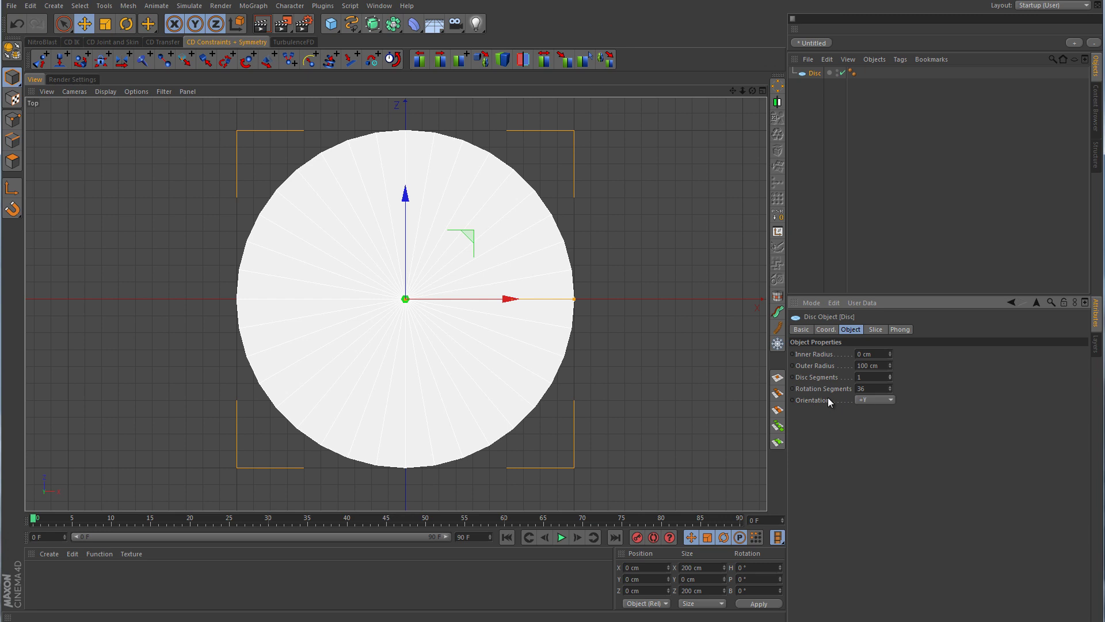
left_click(879, 388)
key("Return")
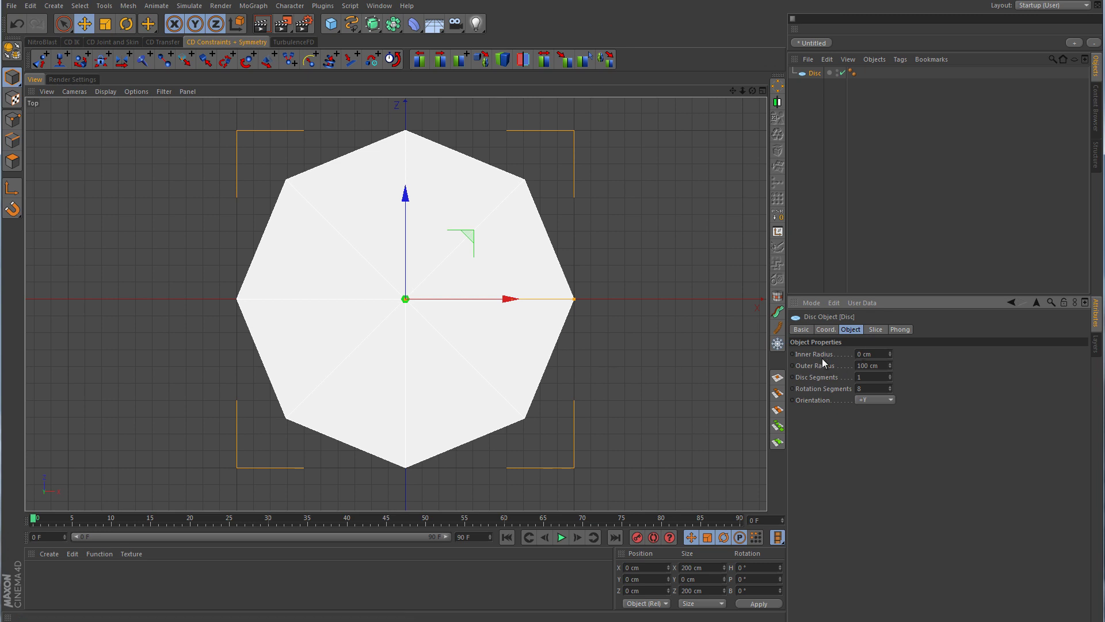
left_click_drag(891, 352, 889, 357)
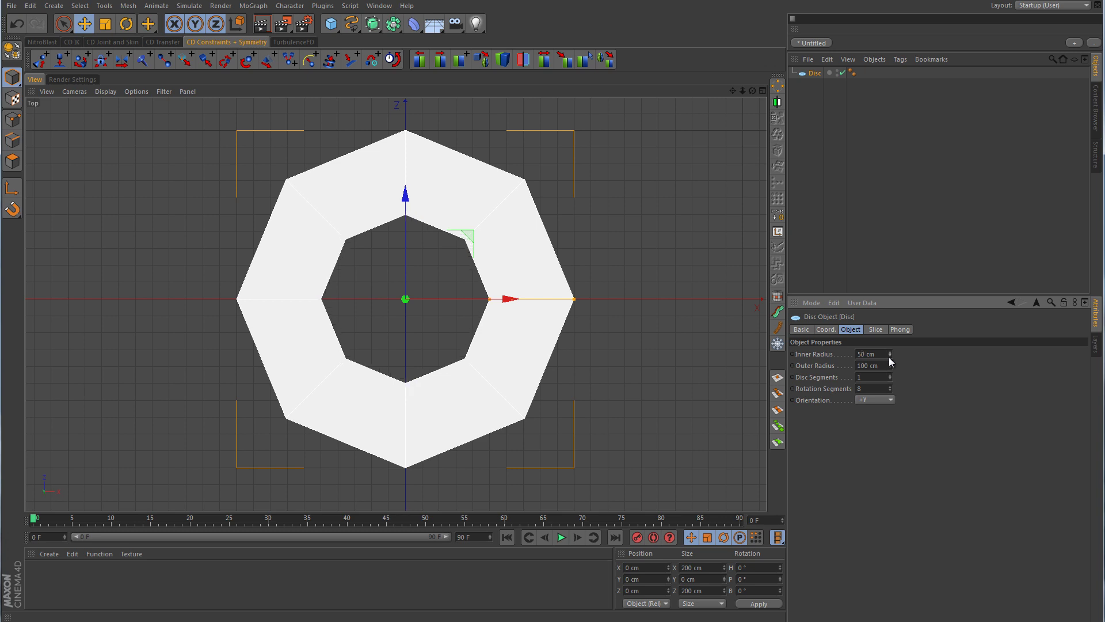
- Convert the ring-shaped disc into an editable polygon object in the Perspective view
middle_click(534, 303)
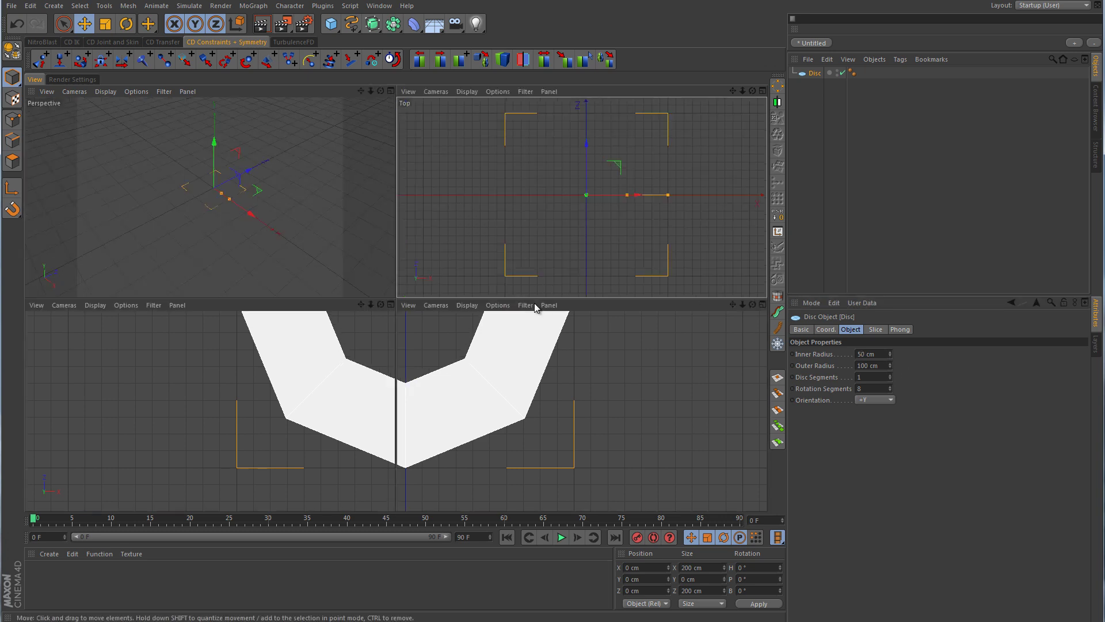
middle_click(303, 263)
scroll(371, 288, "up", 6)
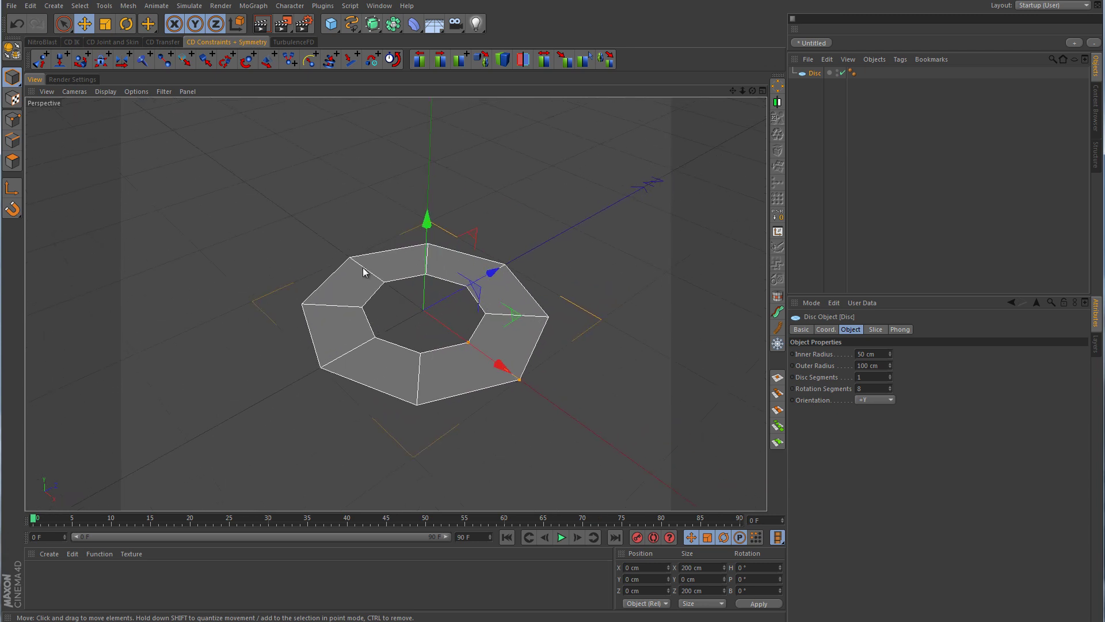
left_click(12, 50)
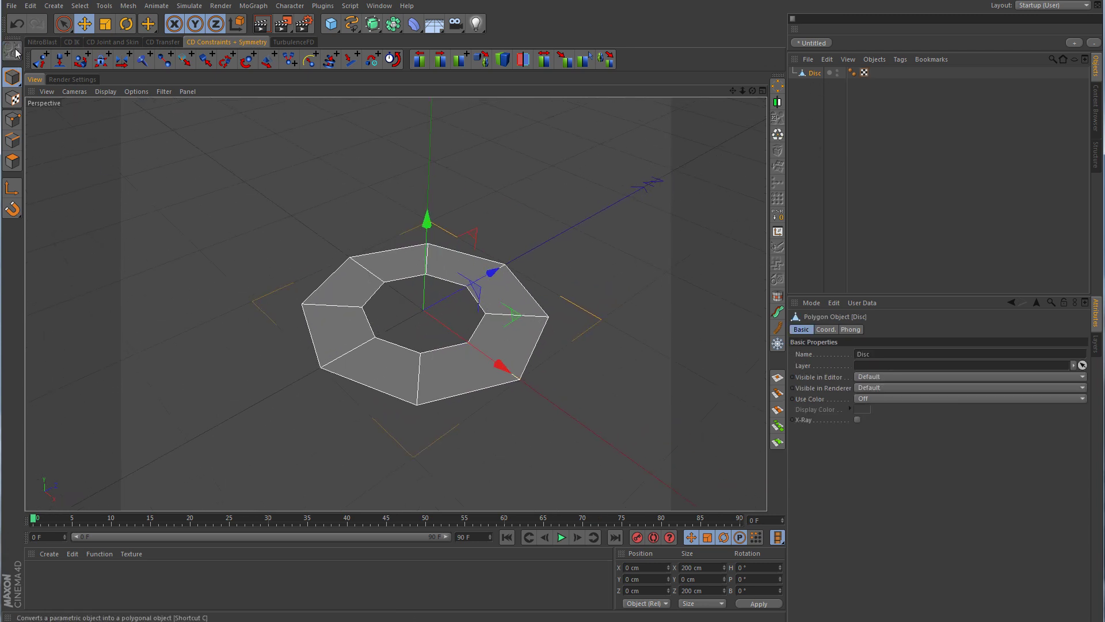
- Loop-select the edges around the disc's hole and extrude them straight down by about 64 cm
left_click(12, 140)
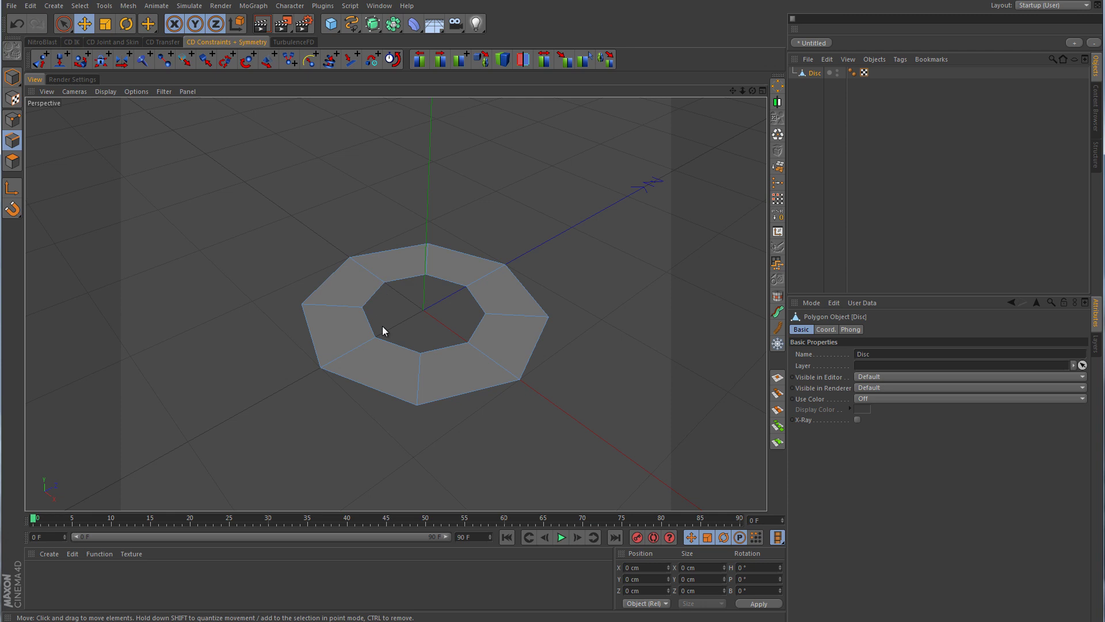
key("u")
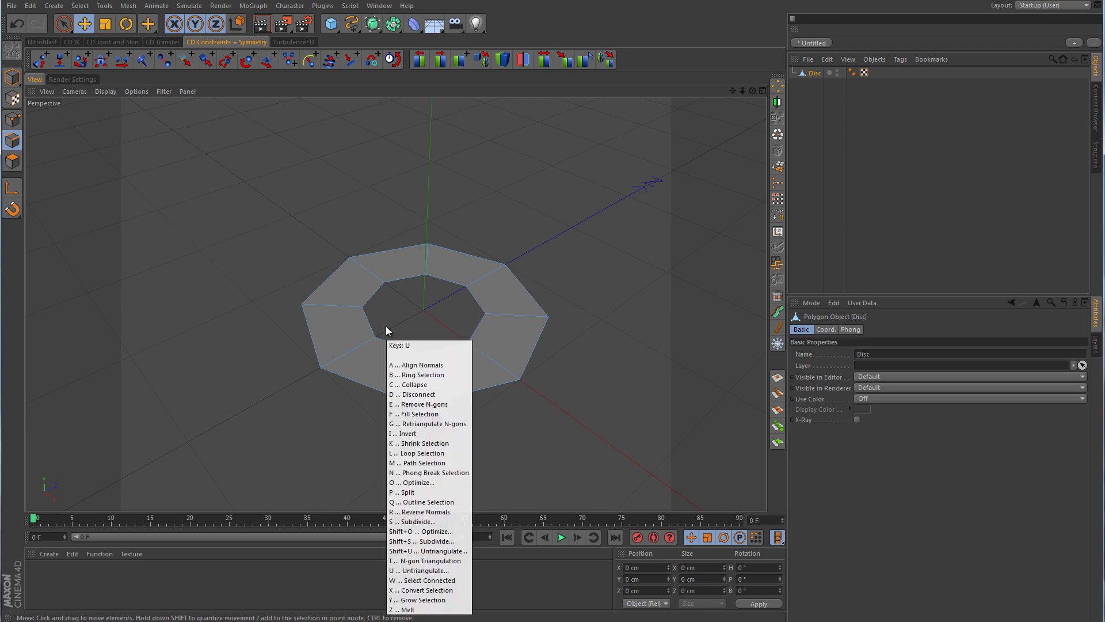
key("l")
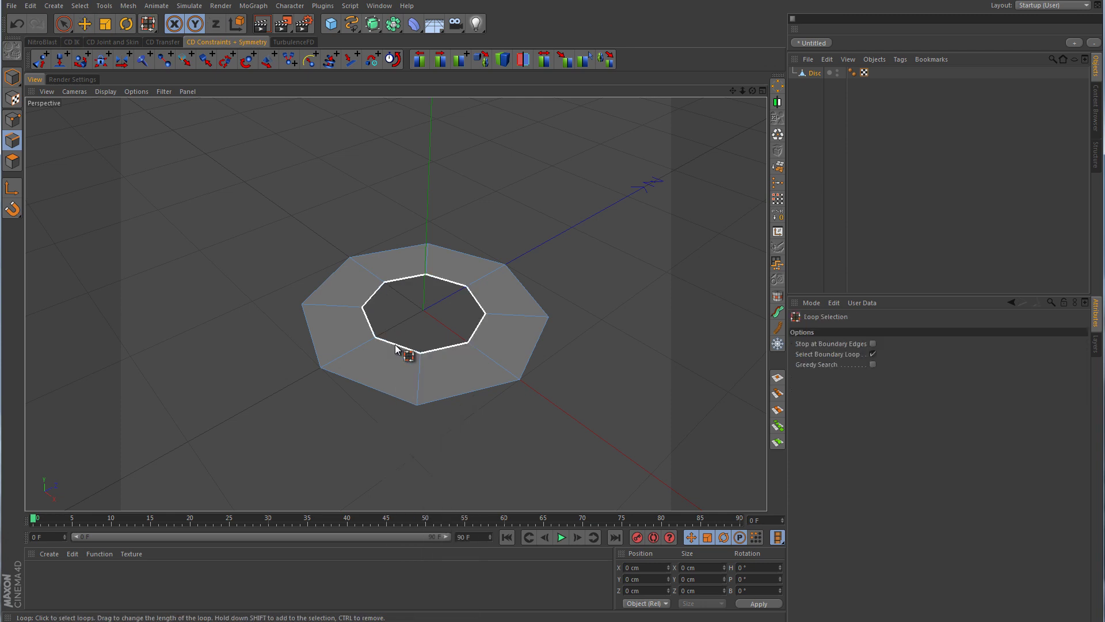
left_click(398, 349)
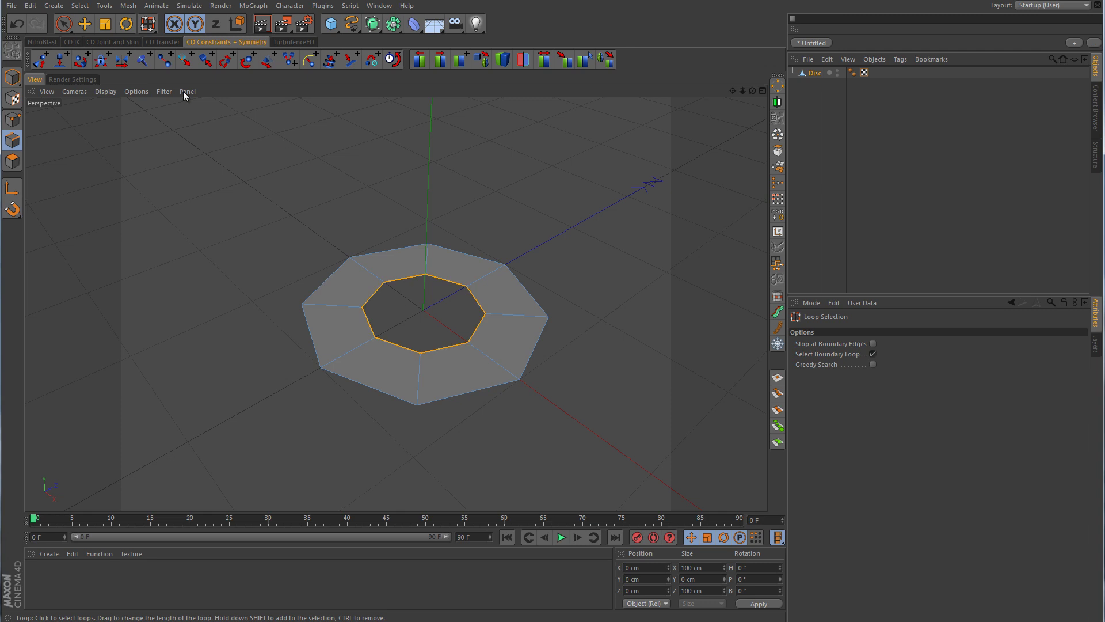
left_click(86, 26)
left_click_drag(460, 362, 461, 311, "alt")
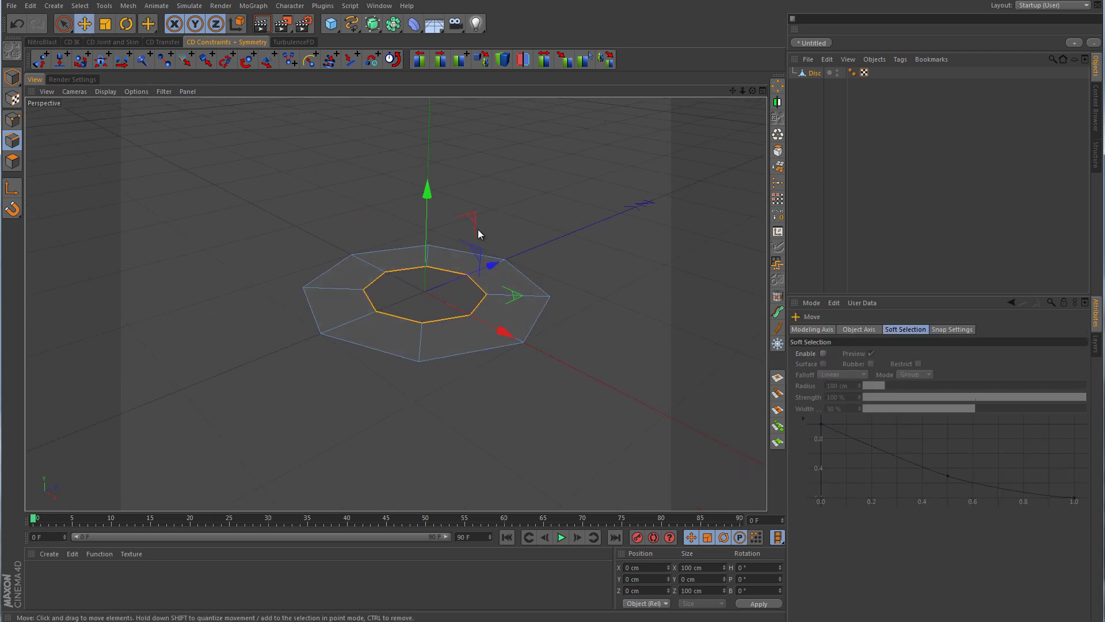
left_click_drag(428, 195, 432, 267)
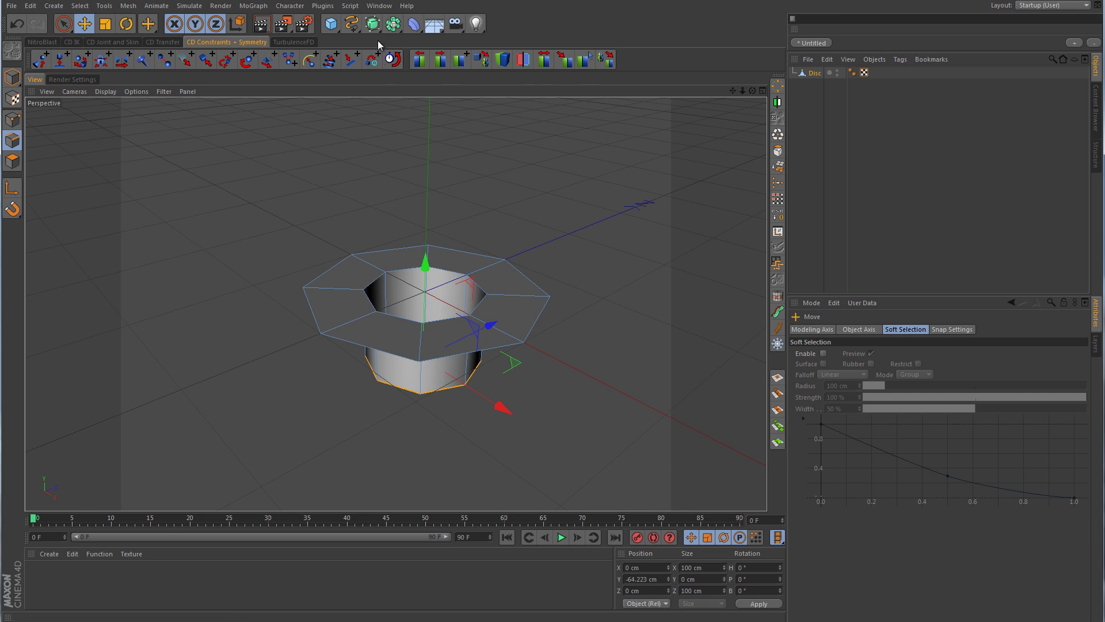
- Smooth the disc by making it a child of a HyperNURBS object, and check the deselected result
left_click_drag(373, 26, 427, 40)
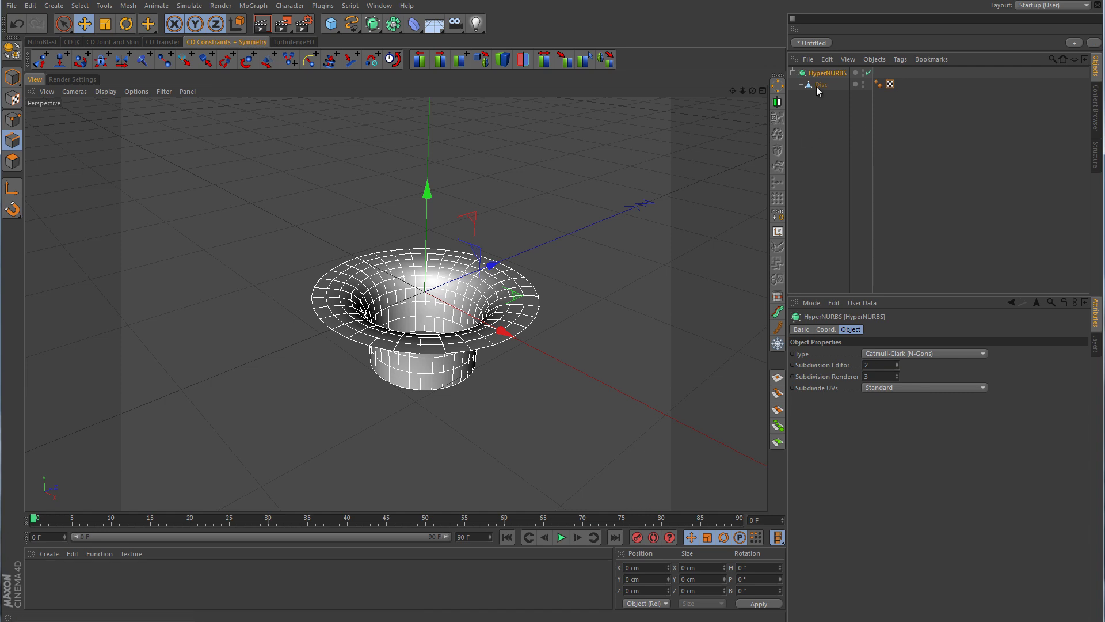
mouse_move(594, 220)
left_mouse_down("alt")
mouse_move(589, 406)
mouse_move(593, 200)
left_mouse_up("alt")
left_click(925, 222)
left_click_drag(639, 232, 630, 254, "alt")
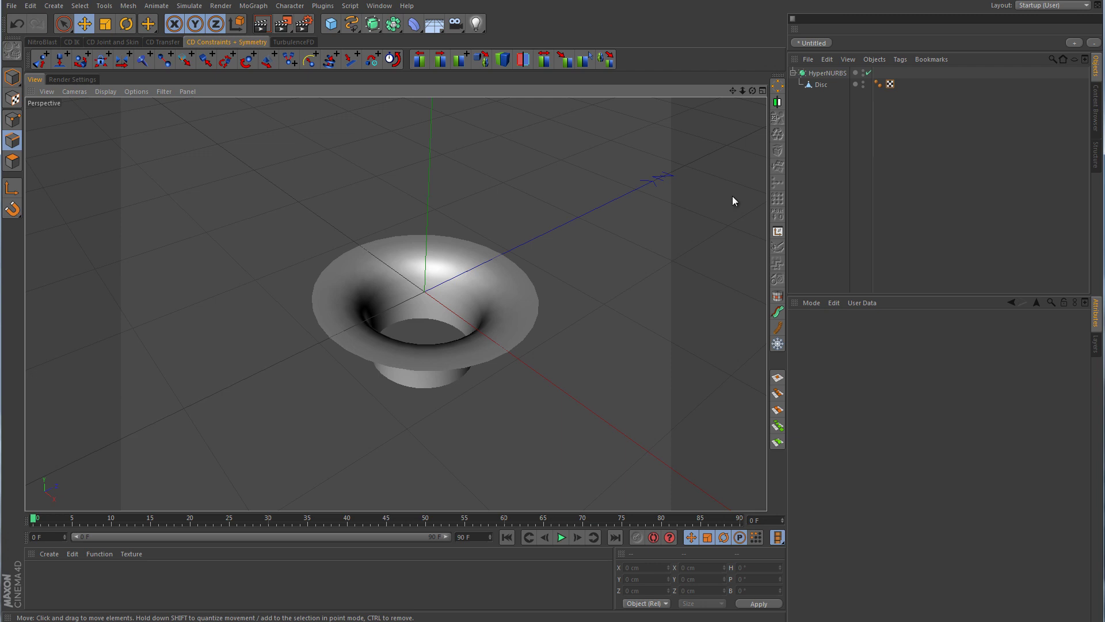
- Disable the HyperNURBS and add a Knife loop cut around the hole's inner wall just below the rim
left_click(868, 72)
left_click(822, 85)
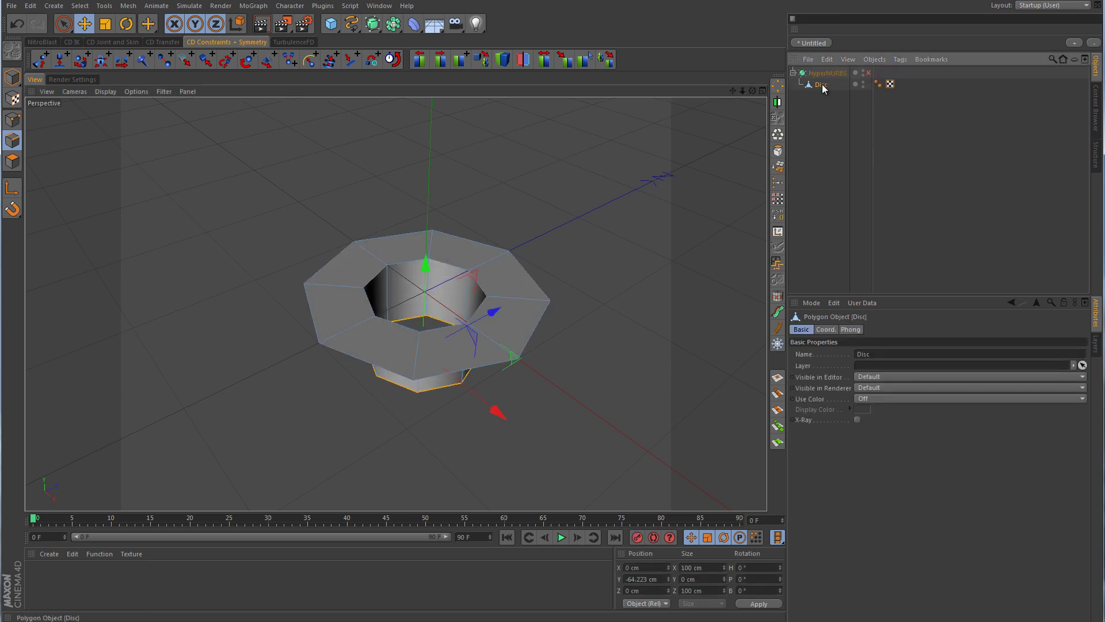
left_click(499, 174)
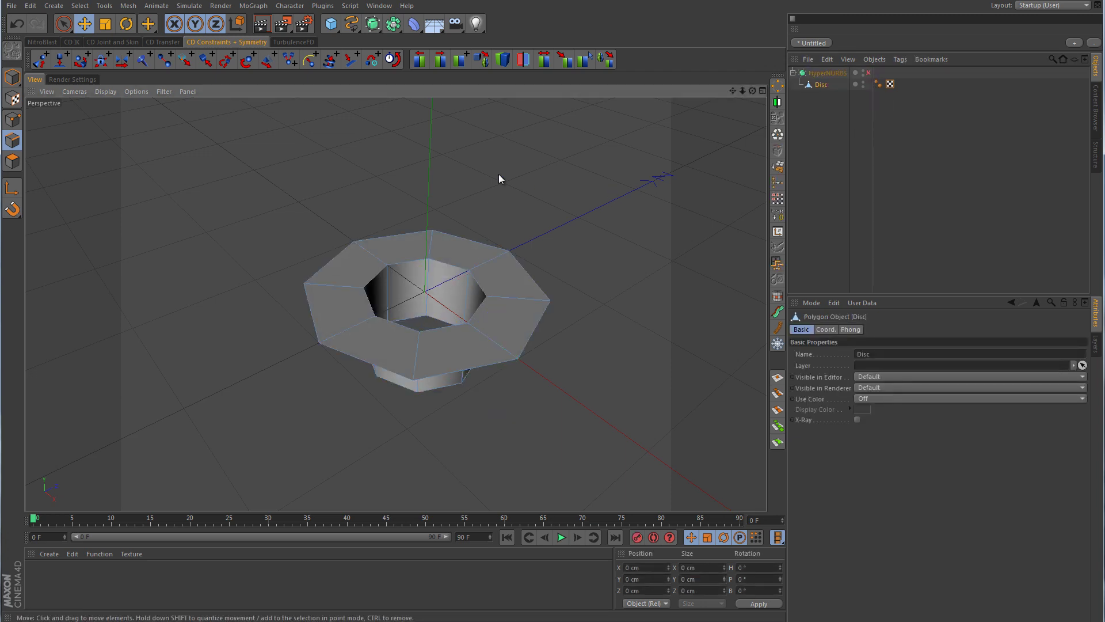
right_click(498, 174)
left_click(531, 320)
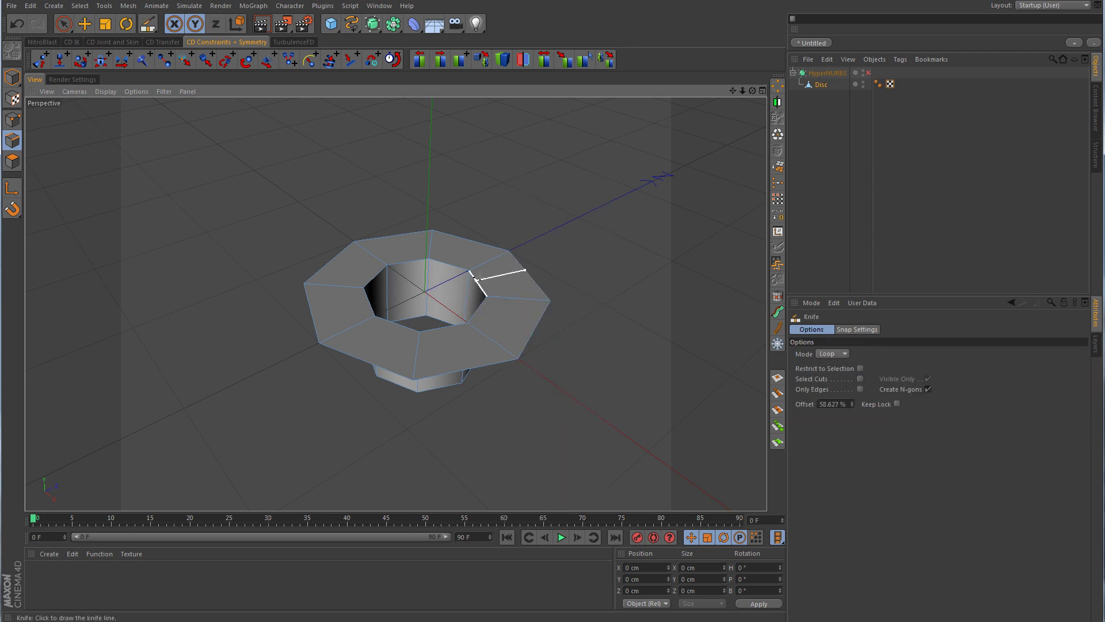
scroll(437, 276, "up", 6)
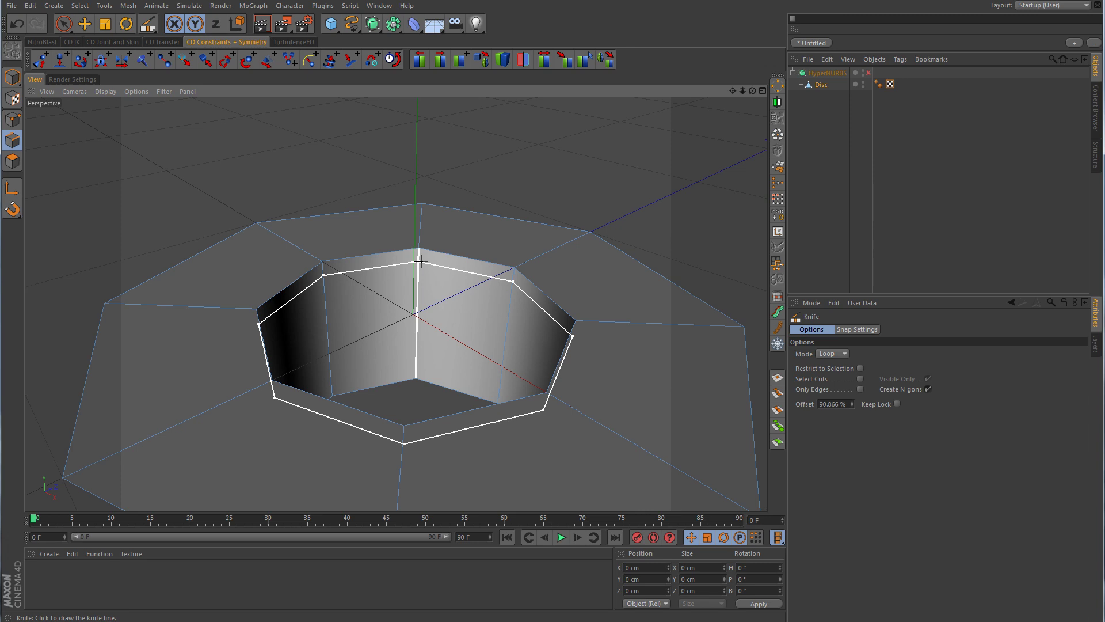
- Re-enable the HyperNURBS and inspect the smoothed rim of the hole from close up
left_click(869, 73)
left_click(959, 147)
left_click_drag(613, 196, 498, 289, "alt")
right_click_drag(499, 288, 565, 276, "alt")
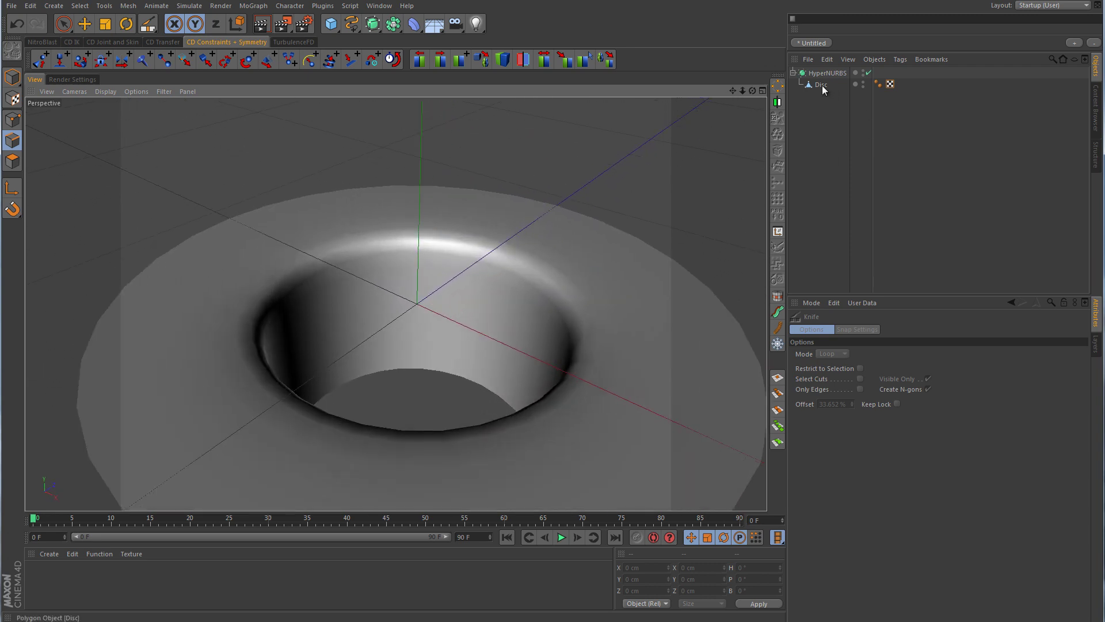
- Add a Knife loop cut on the flat surface close around the hole, and re-enable the HyperNURBS to check the rim
left_click(822, 86)
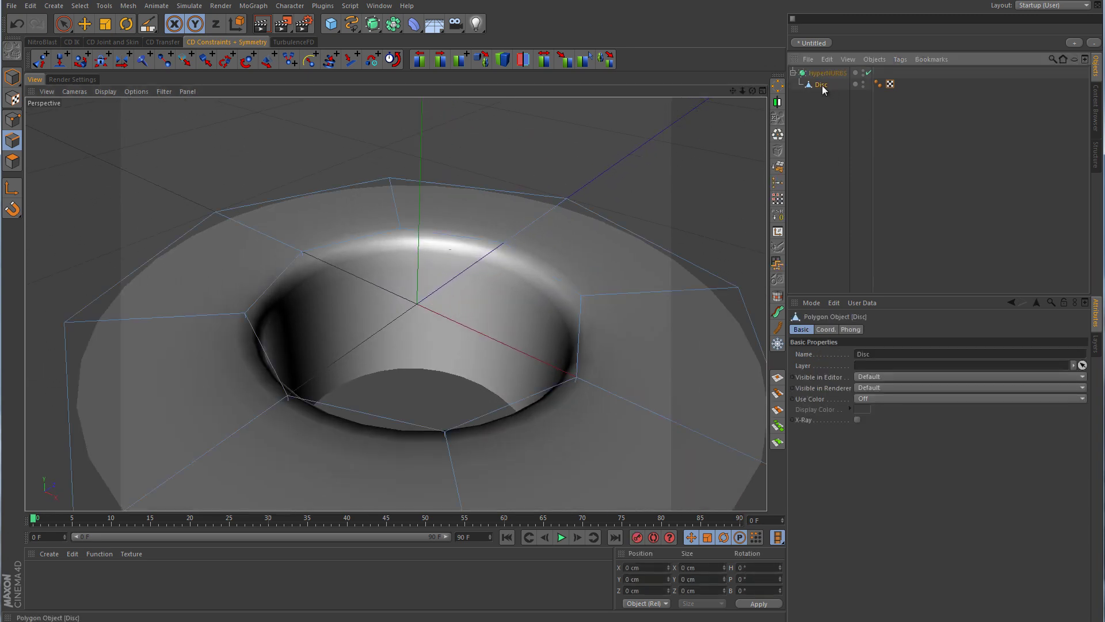
key("k")
key("q")
left_click_drag(471, 286, 471, 252, "alt")
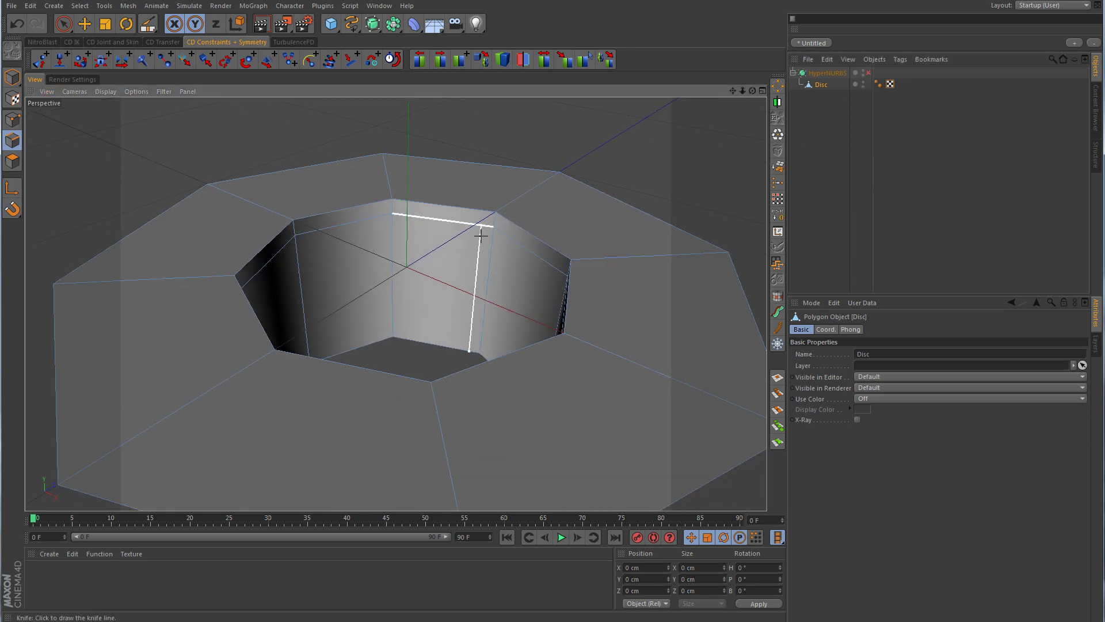
left_click(591, 337)
left_click(869, 73)
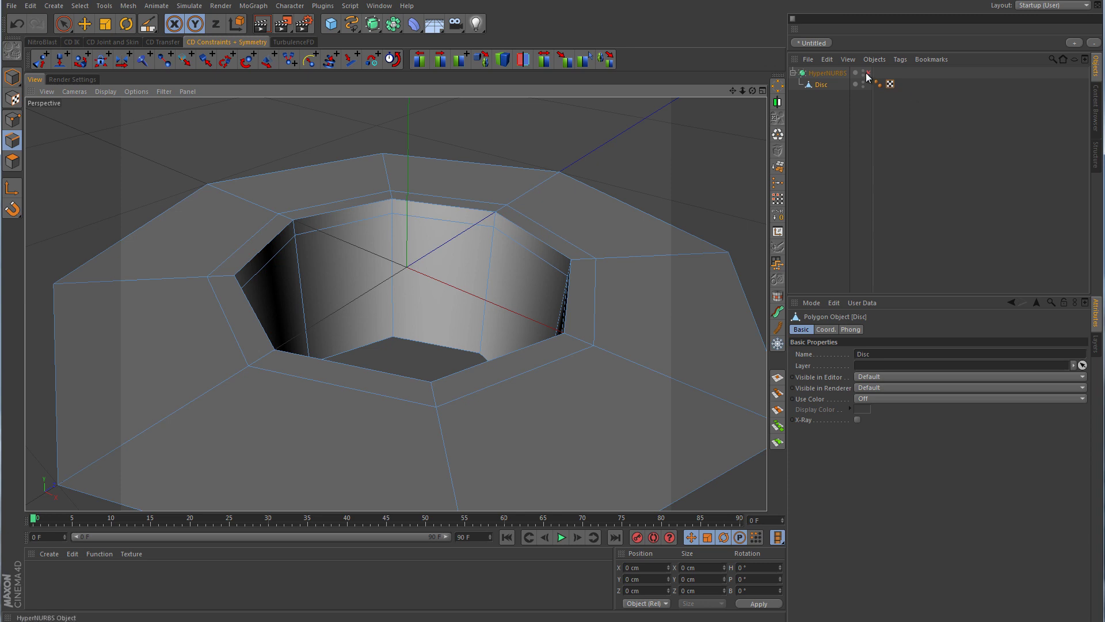
left_click(936, 144)
left_click_drag(537, 265, 515, 248, "alt")
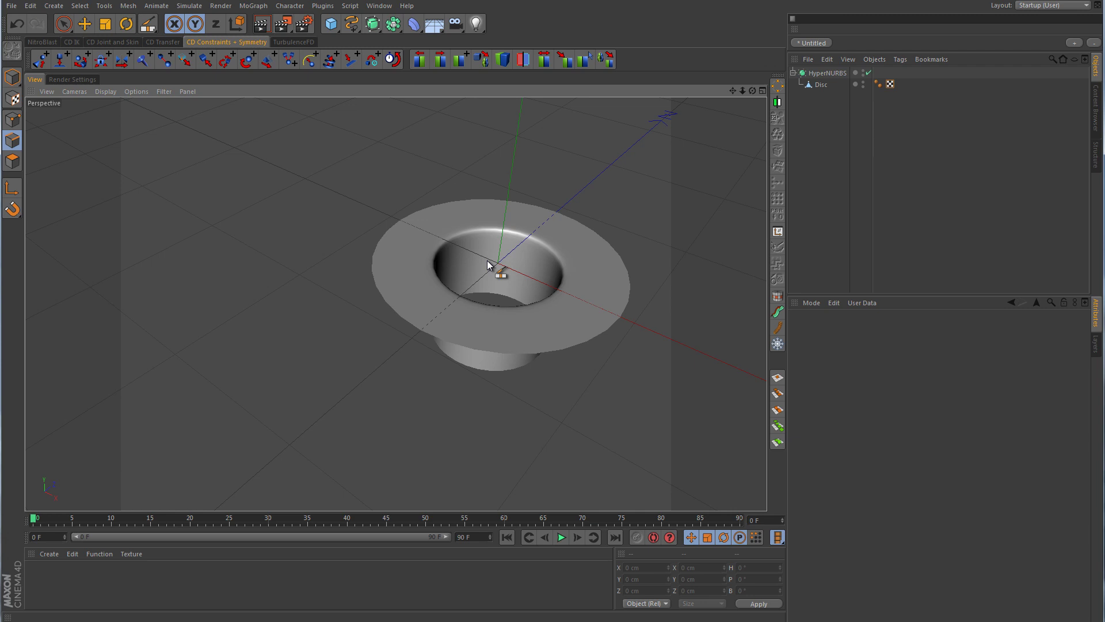
- Disable the HyperNURBS and, in top view, scale the disc's four diagonal outer points outward to turn the outline into a square
left_click(869, 72)
left_click(821, 84)
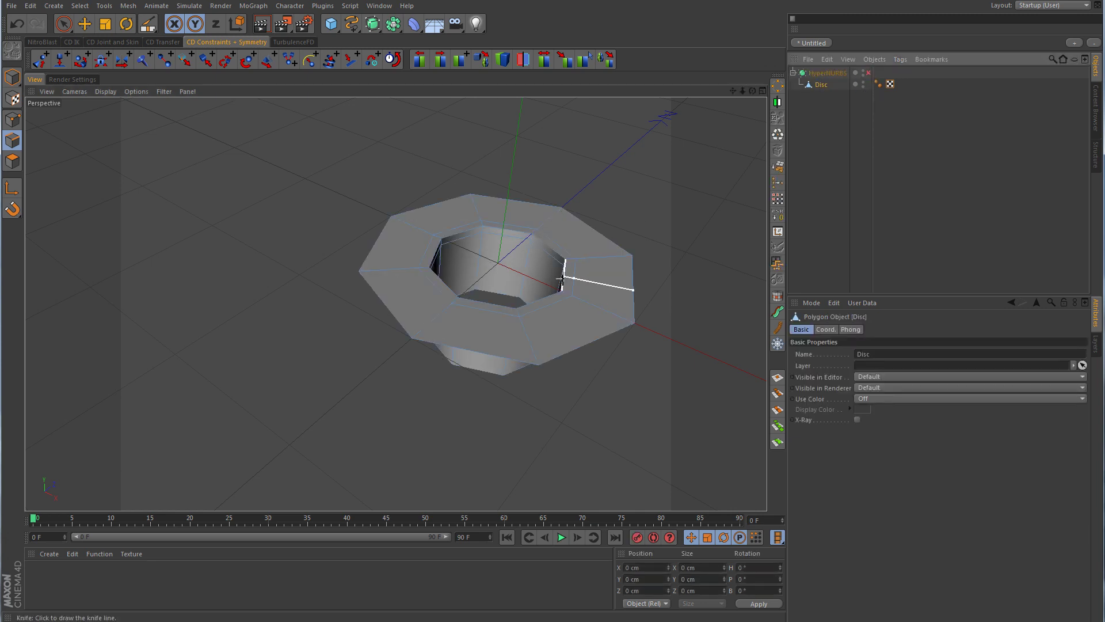
middle_click(570, 271)
middle_click(588, 259)
left_click(17, 118)
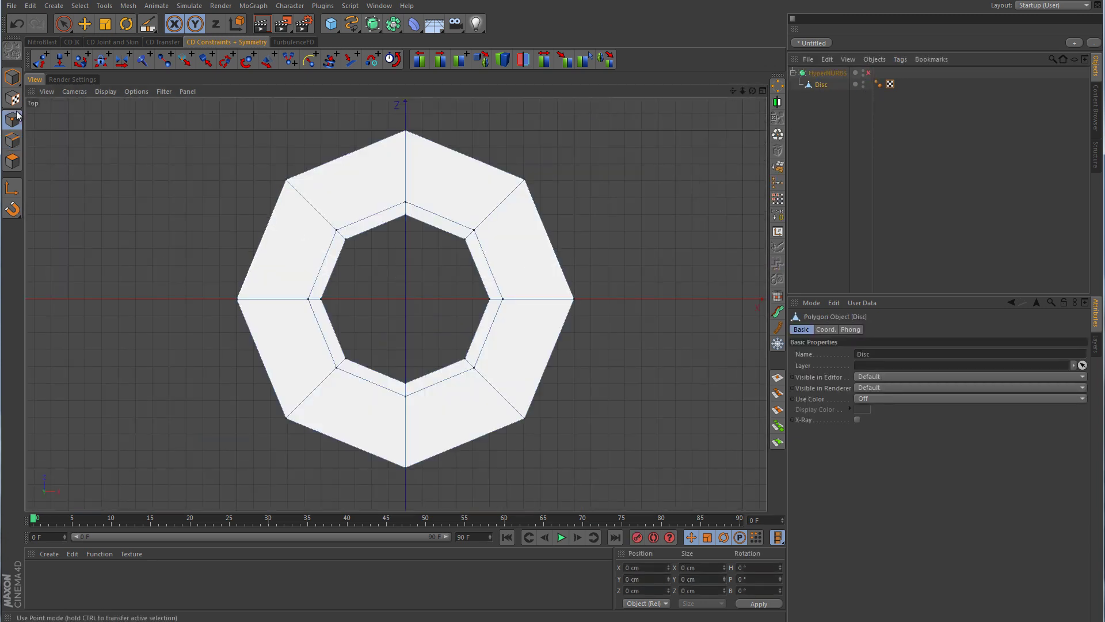
key("space")
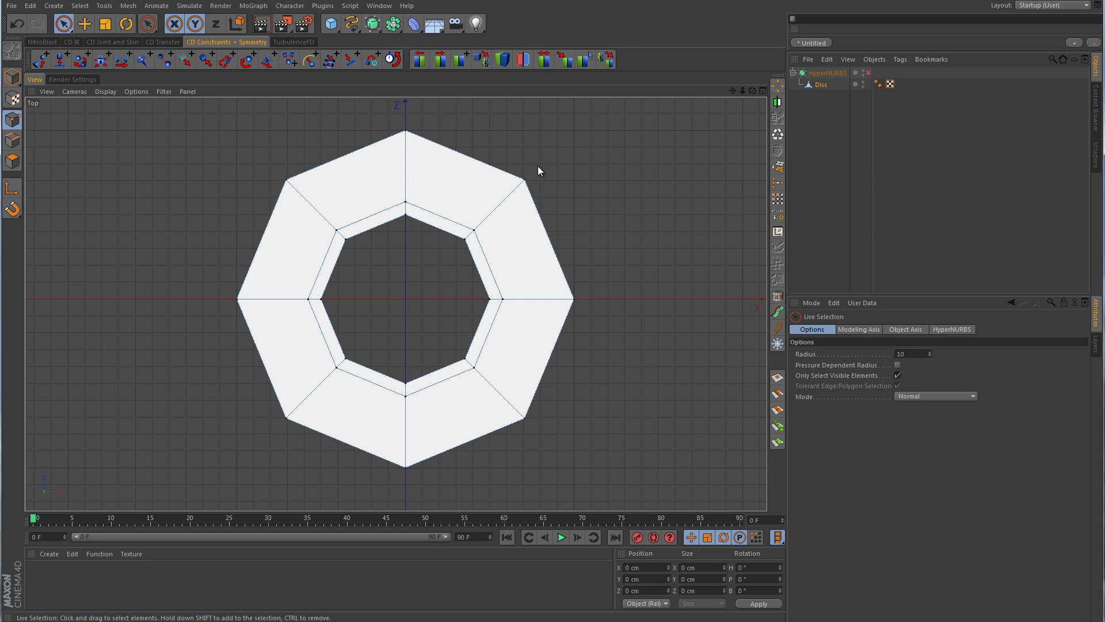
left_click(524, 180)
left_click(524, 418, "shift")
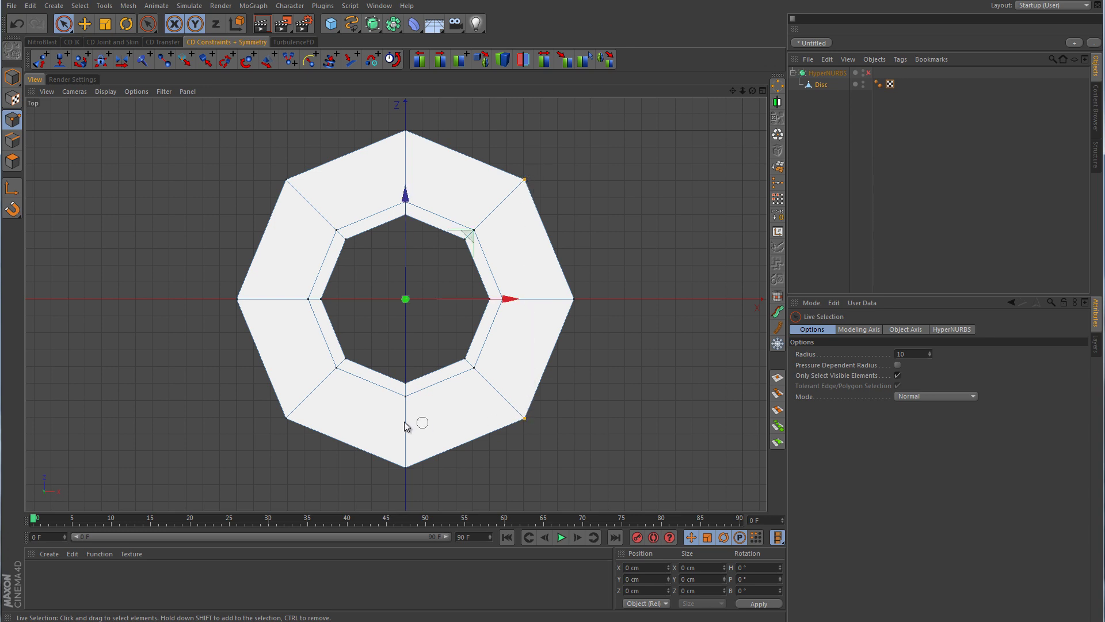
left_click(287, 418, "shift")
left_click(288, 180, "shift")
left_click(105, 24)
left_click_drag(172, 199, 407, 203)
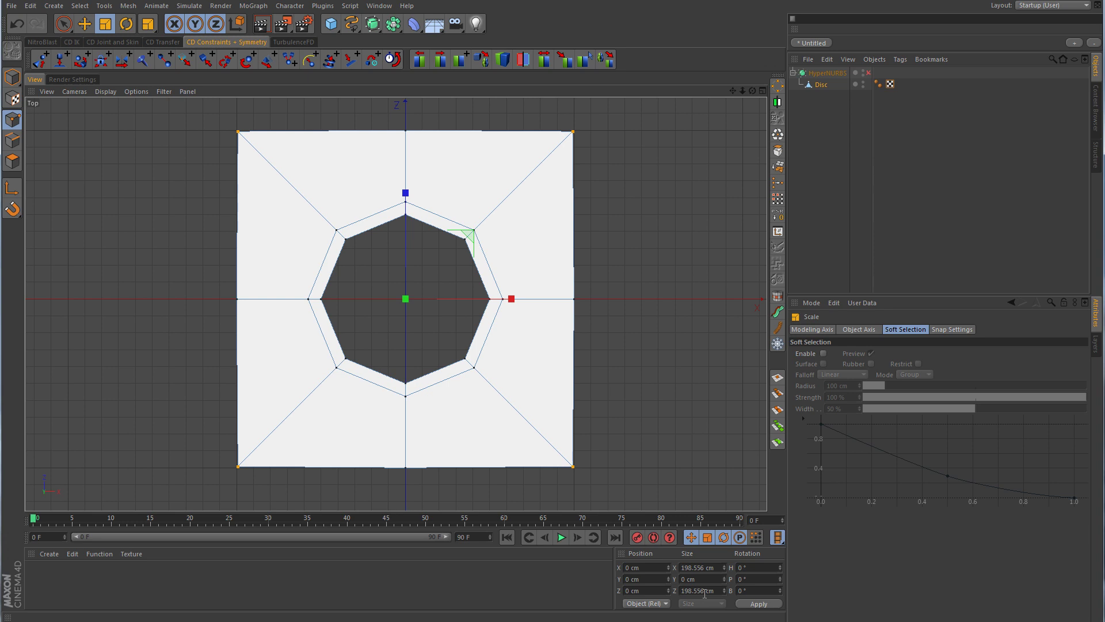
- Set the overall size of the four selected corner points to 200 cm in X and Z, and check the square in perspective
left_click(713, 567)
type("200")
left_click(717, 591)
type("200")
key("Return")
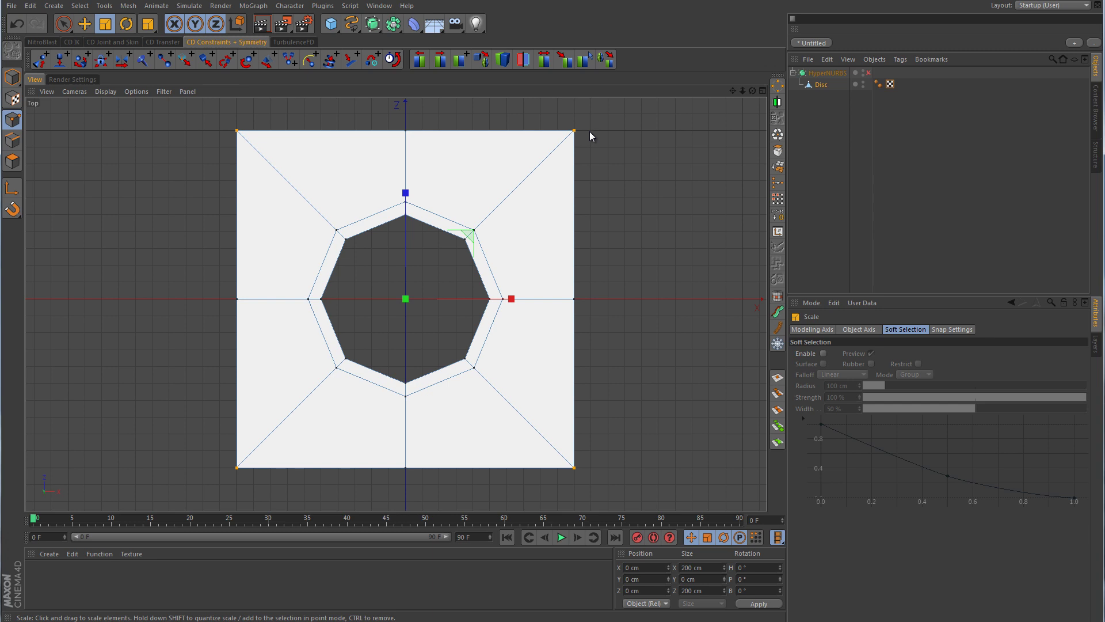
middle_click(561, 224)
middle_click(275, 239)
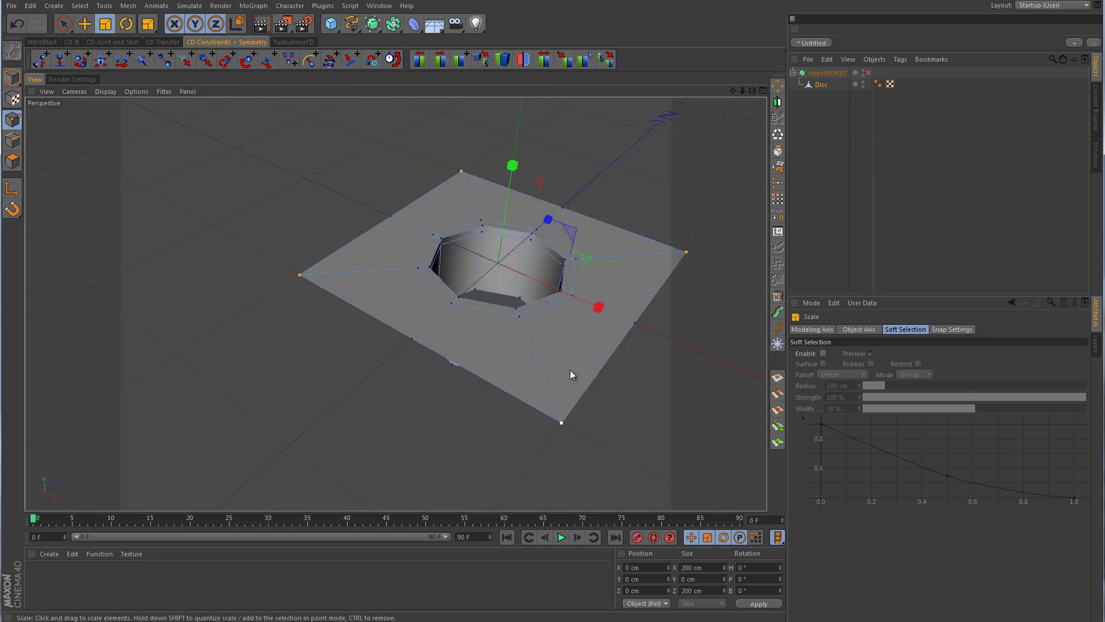
left_click(576, 258)
middle_click_drag(590, 240, 508, 262, "alt")
key("Return")
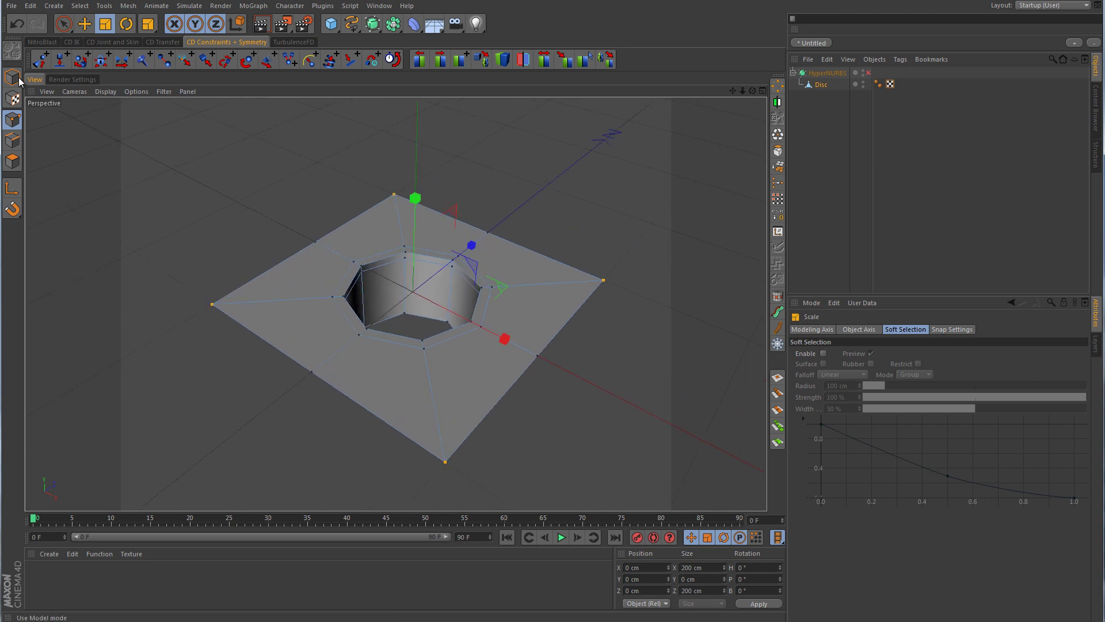
- Place the square disc under a MoGraph Cloner inside the HyperNURBS and set the Cloner to Grid Array mode
key("e")
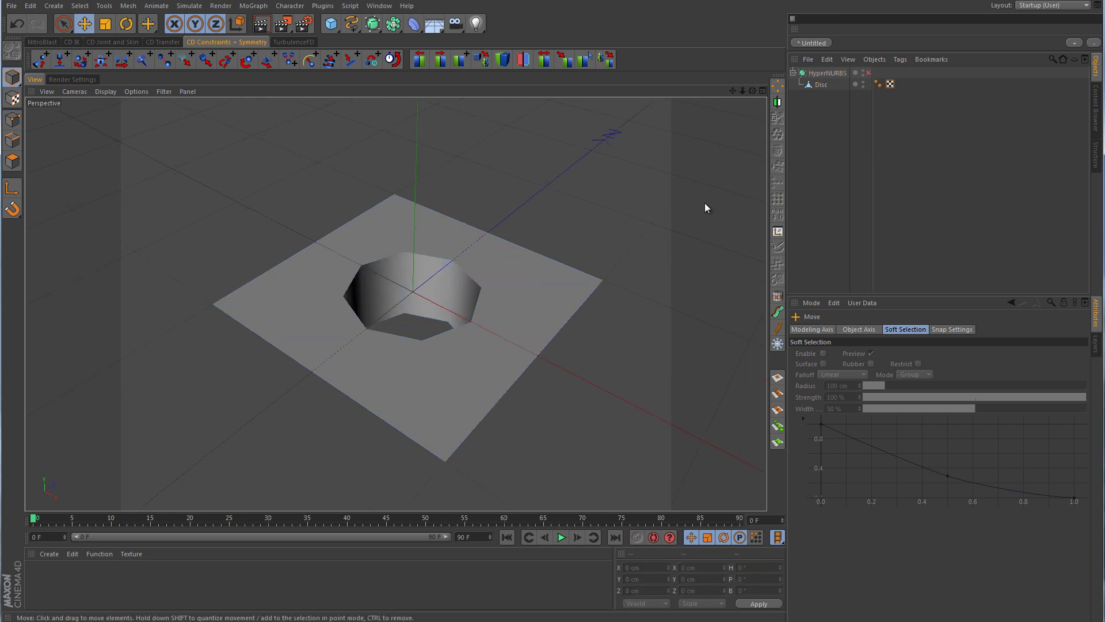
left_click(821, 84)
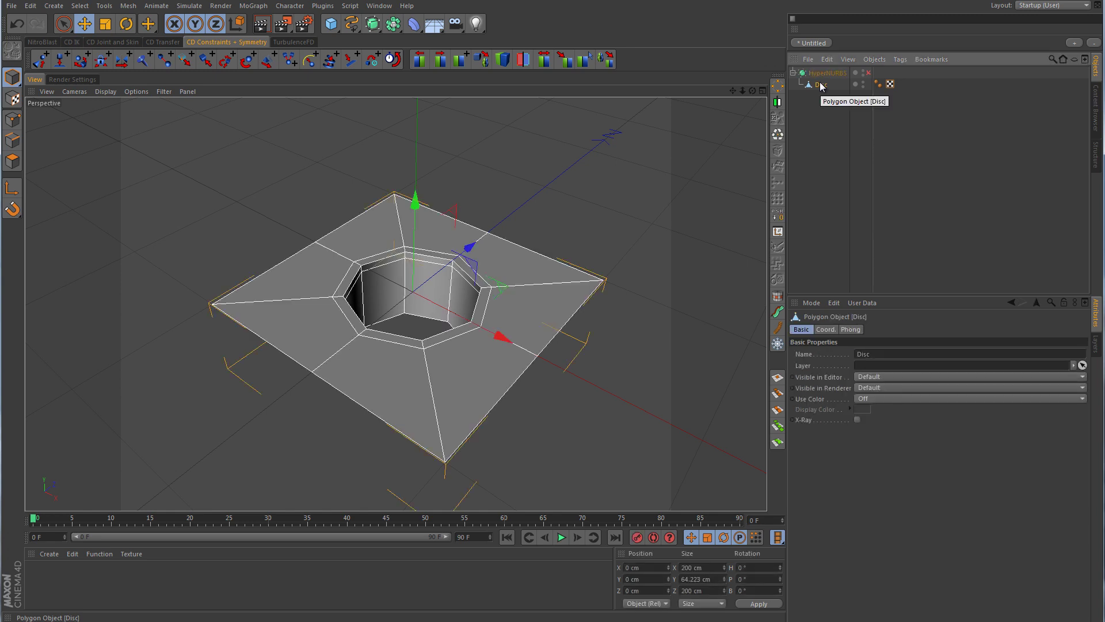
left_click(253, 5)
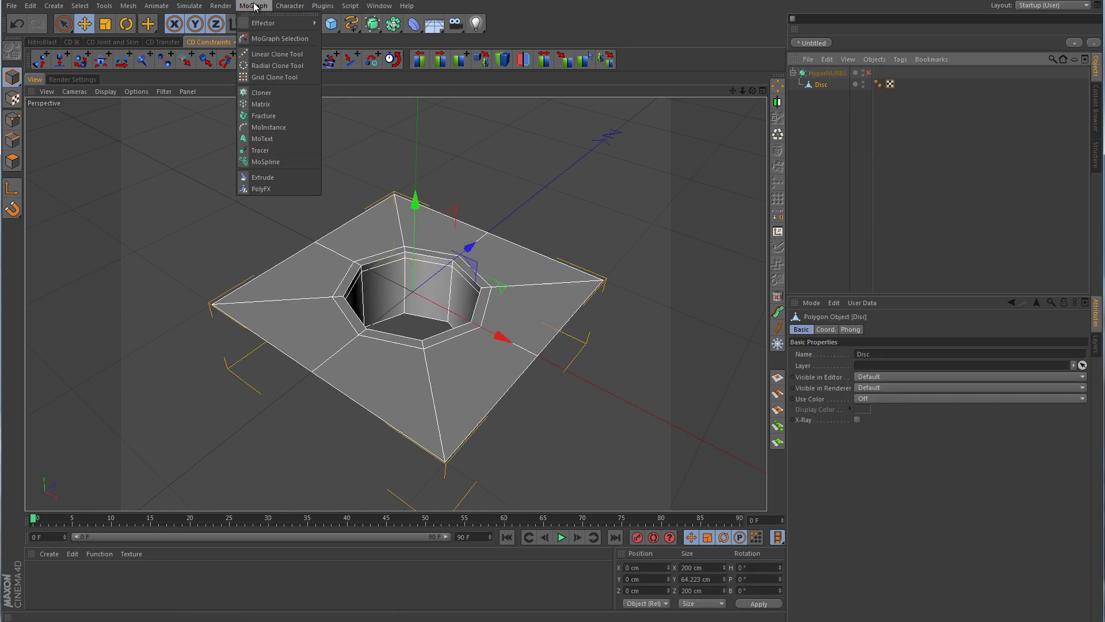
left_click(263, 93)
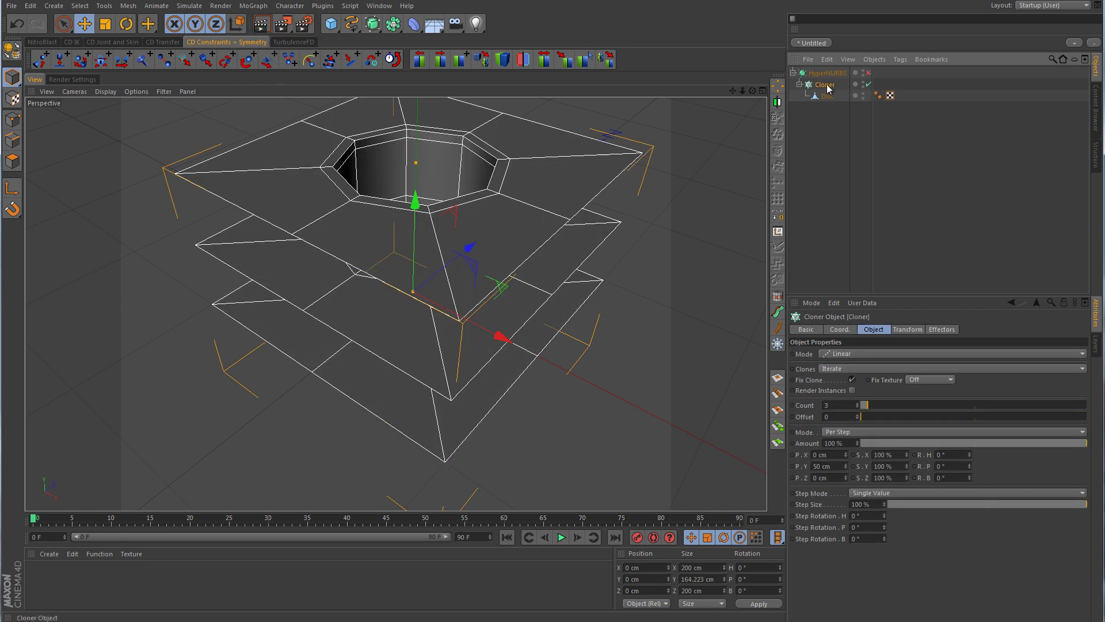
scroll(589, 241, "down", 10)
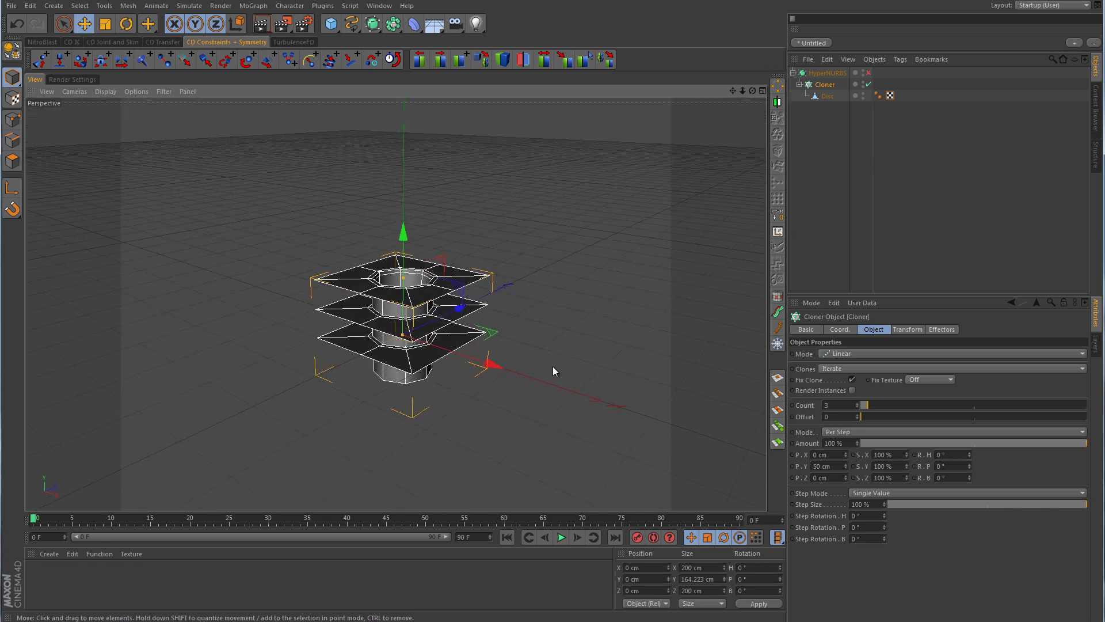
left_click(849, 354)
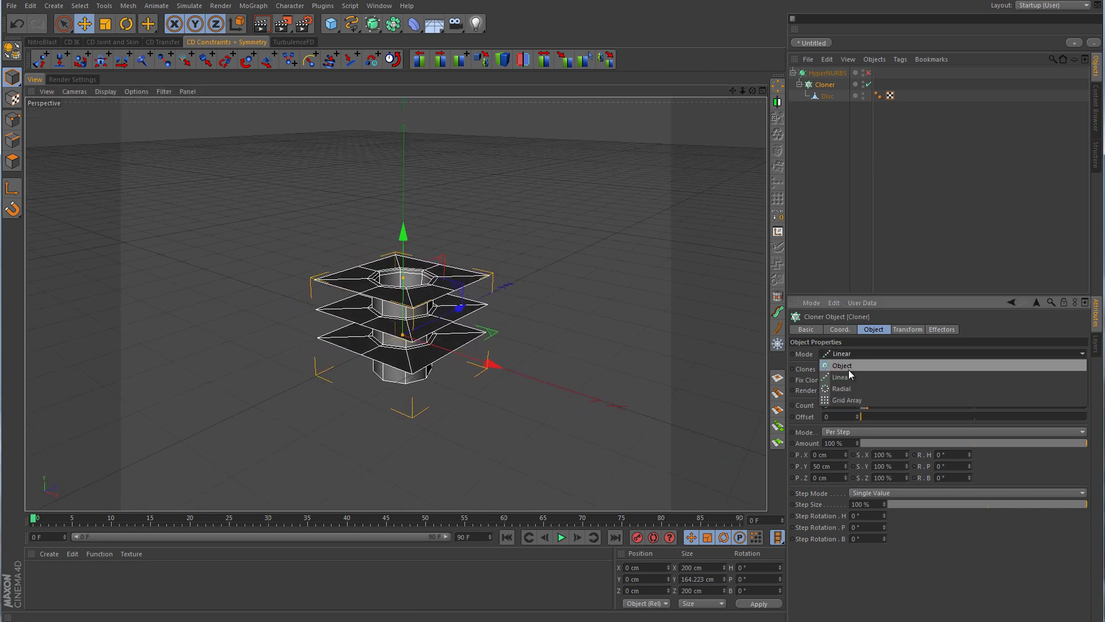
left_click(847, 401)
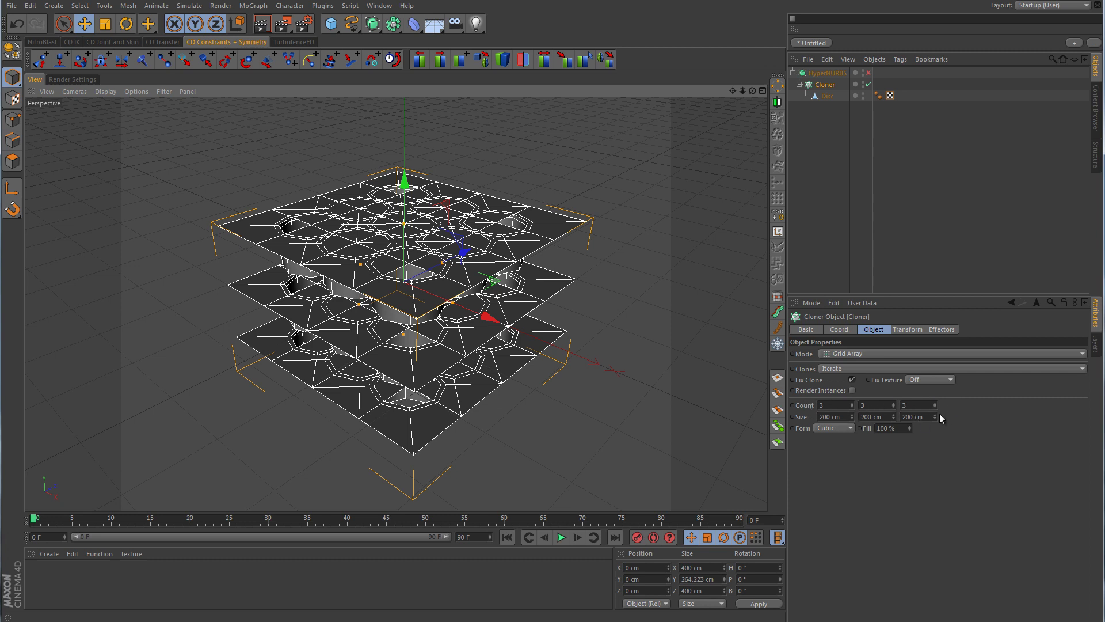
- Set the Cloner's grid count to 5 in X, 1 in Y and 5 in Z
left_click(853, 403)
left_click(853, 404)
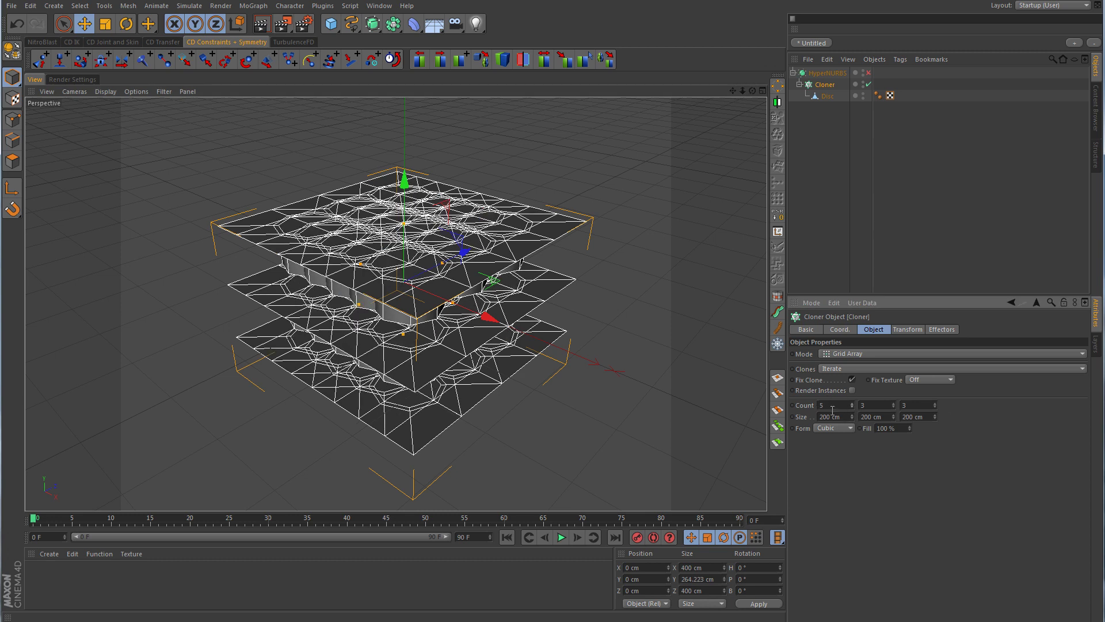
left_click(896, 407)
left_click(896, 407)
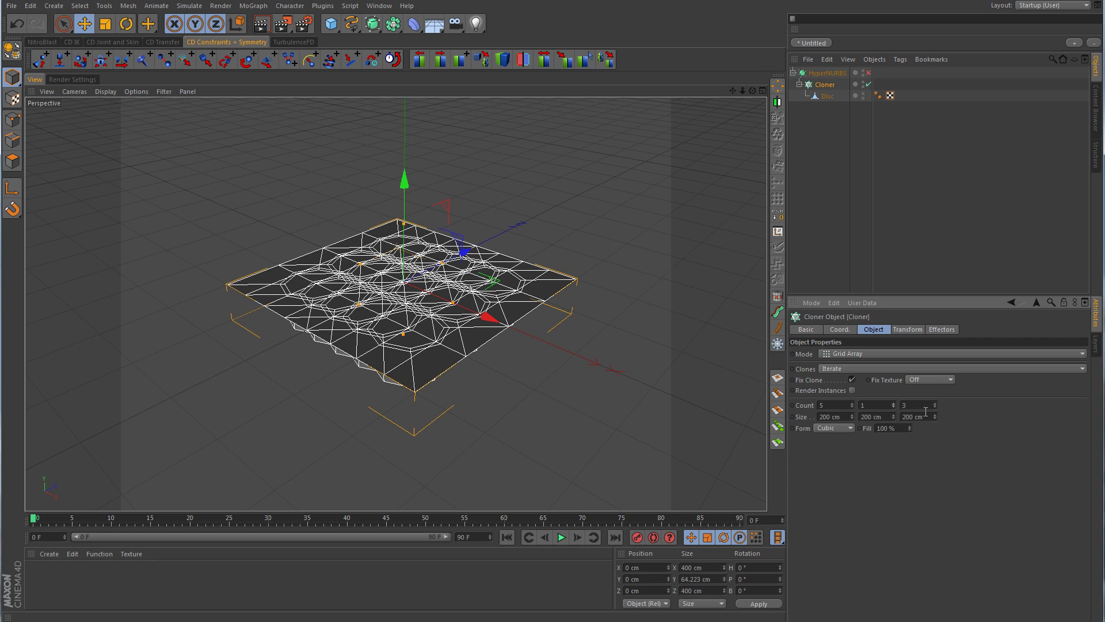
left_click(935, 404)
left_click(935, 403)
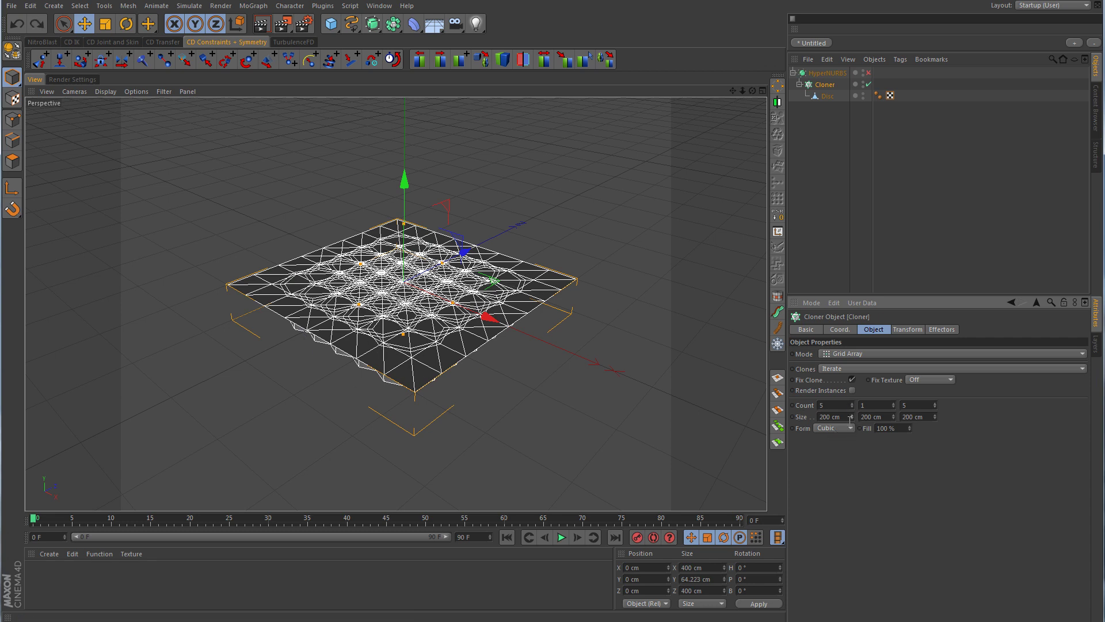
- Set the Cloner's grid size to 800 cm in X and Z so the tiles meet edge to edge
mouse_move(852, 416)
left_mouse_down()
mouse_move(850, 401)
mouse_move(830, 397)
mouse_move(849, 398)
mouse_move(854, 418)
left_mouse_up()
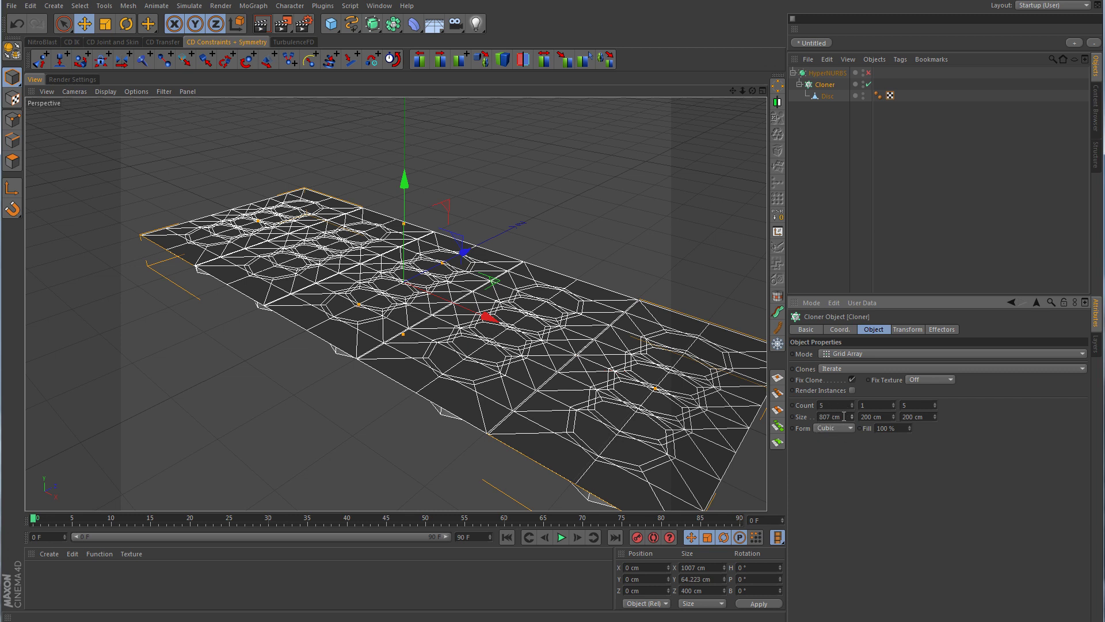
left_click(833, 417)
type("800")
key("Return")
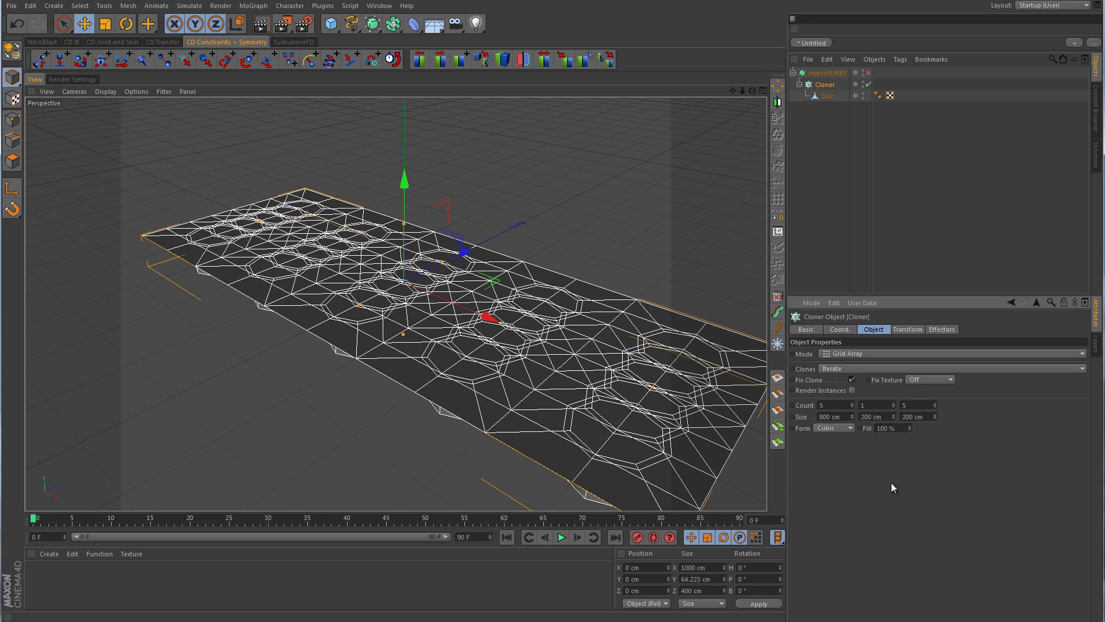
left_click(912, 417)
type("5")
key("Return")
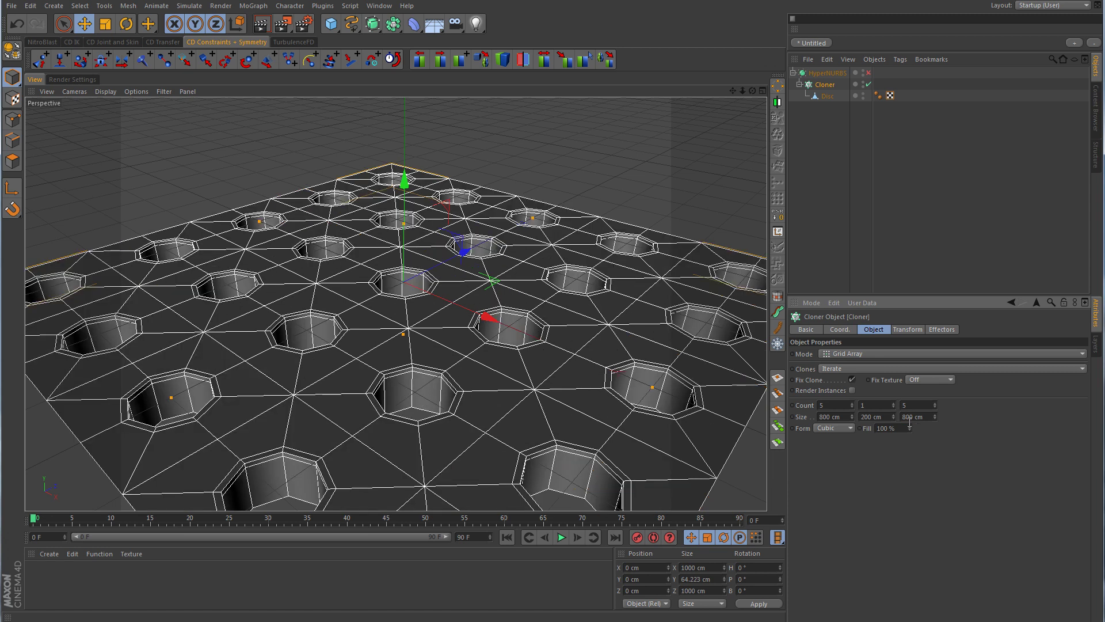
key("h")
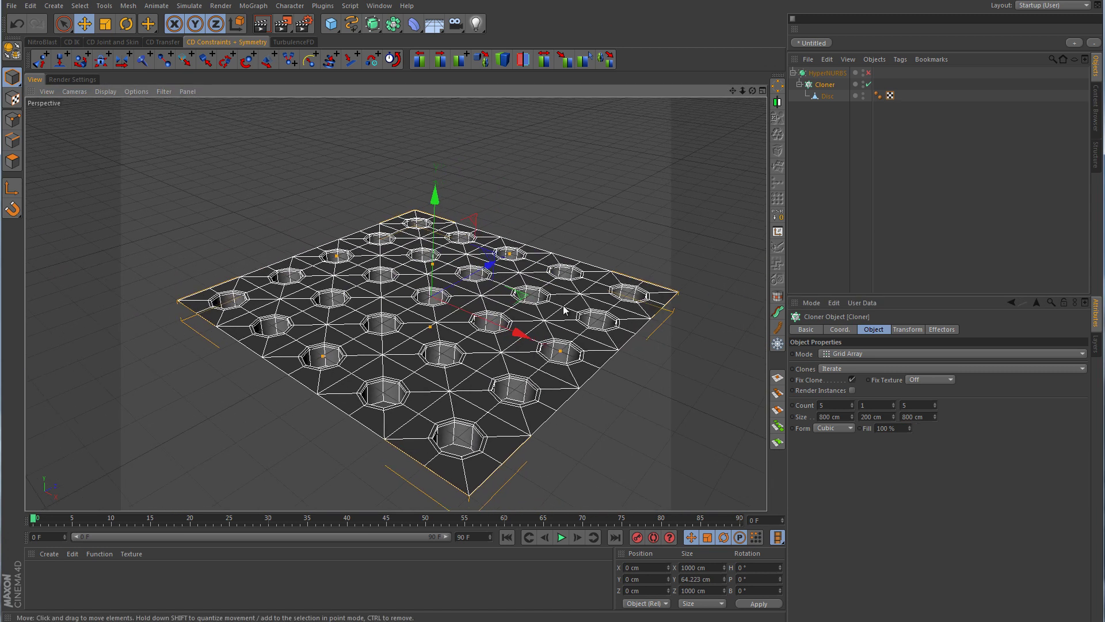
- Re-enable the HyperNURBS and inspect the edges between the smoothed clones from above and at an angle
left_click_drag(593, 360, 547, 350, "alt")
left_click(964, 162)
left_click(869, 73)
left_click_drag(676, 301, 605, 348, "alt")
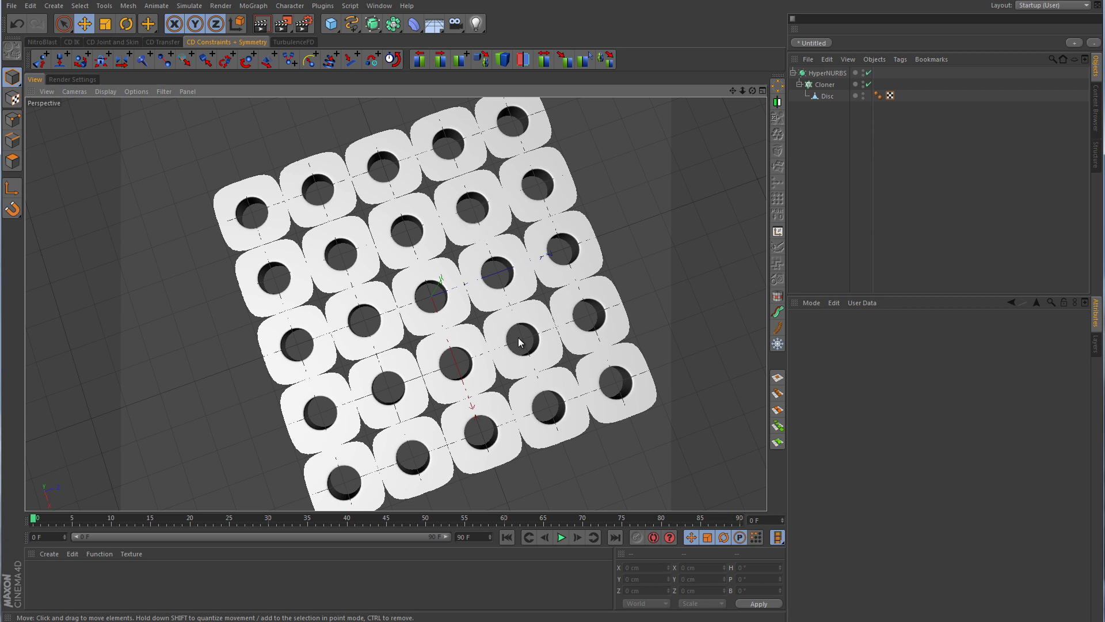
left_click_drag(526, 390, 530, 268, "alt")
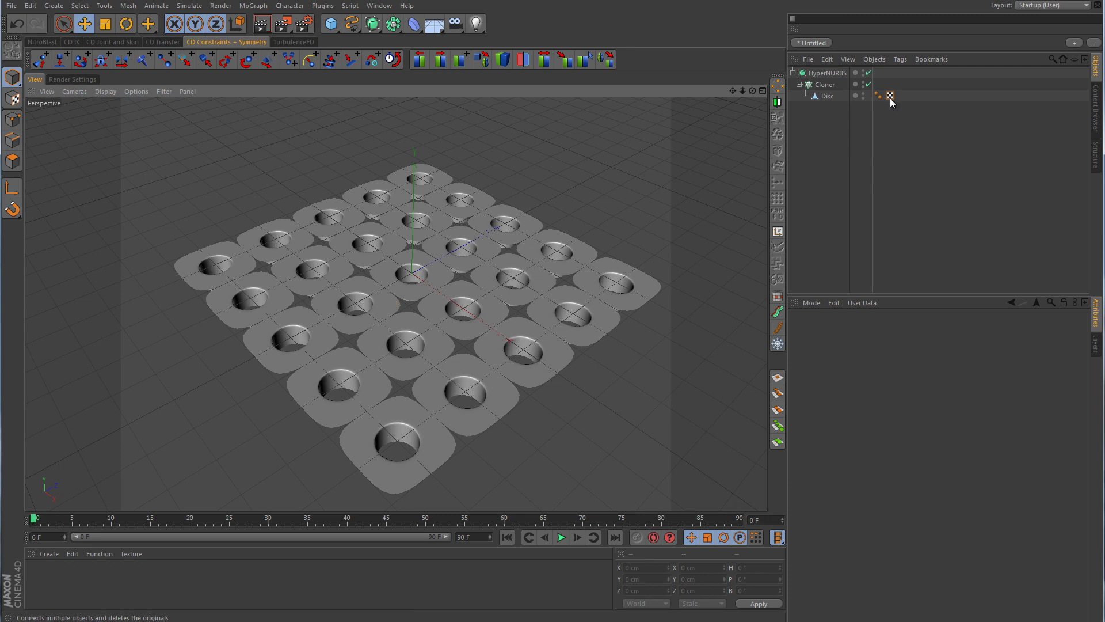
- Disable the HyperNURBS, make the Cloner editable and expand it to list its individual discs
left_click(870, 73)
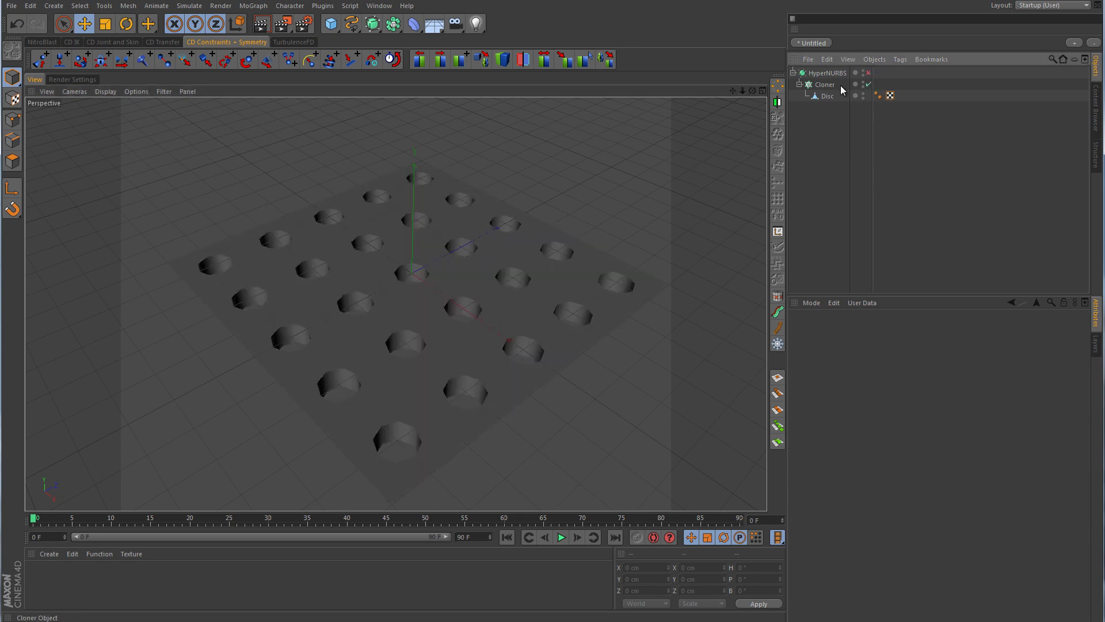
left_click(827, 85)
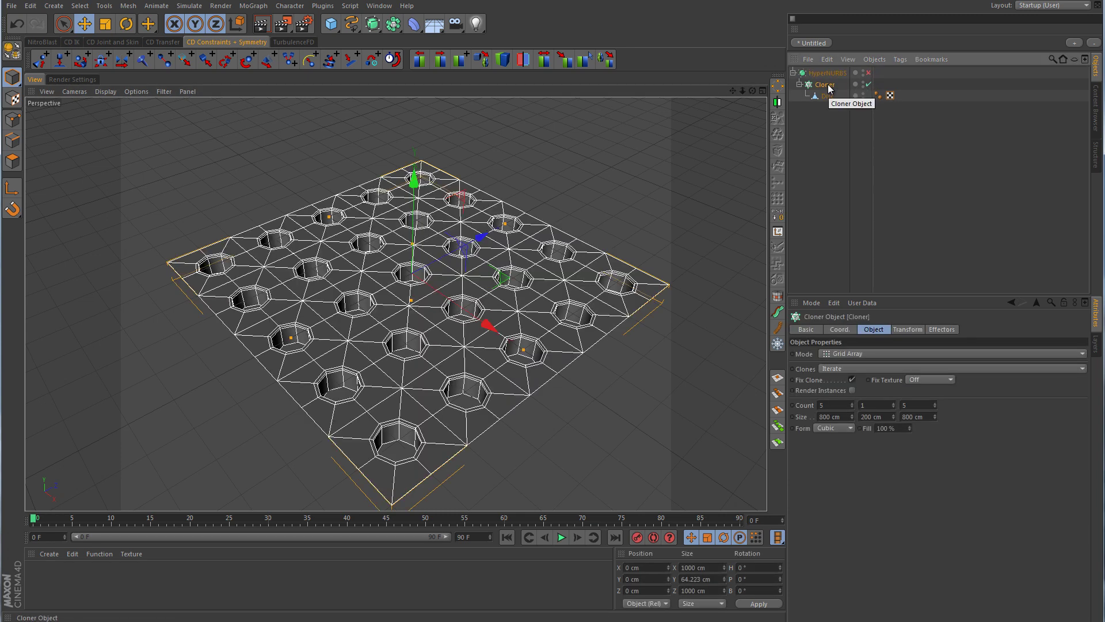
key("c")
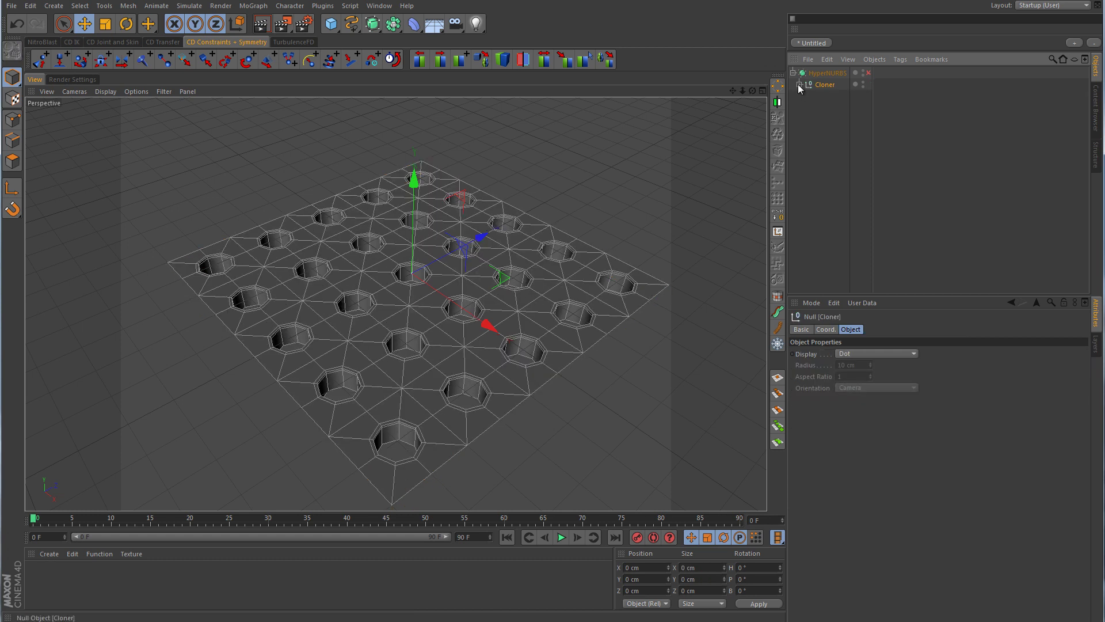
left_click(799, 86)
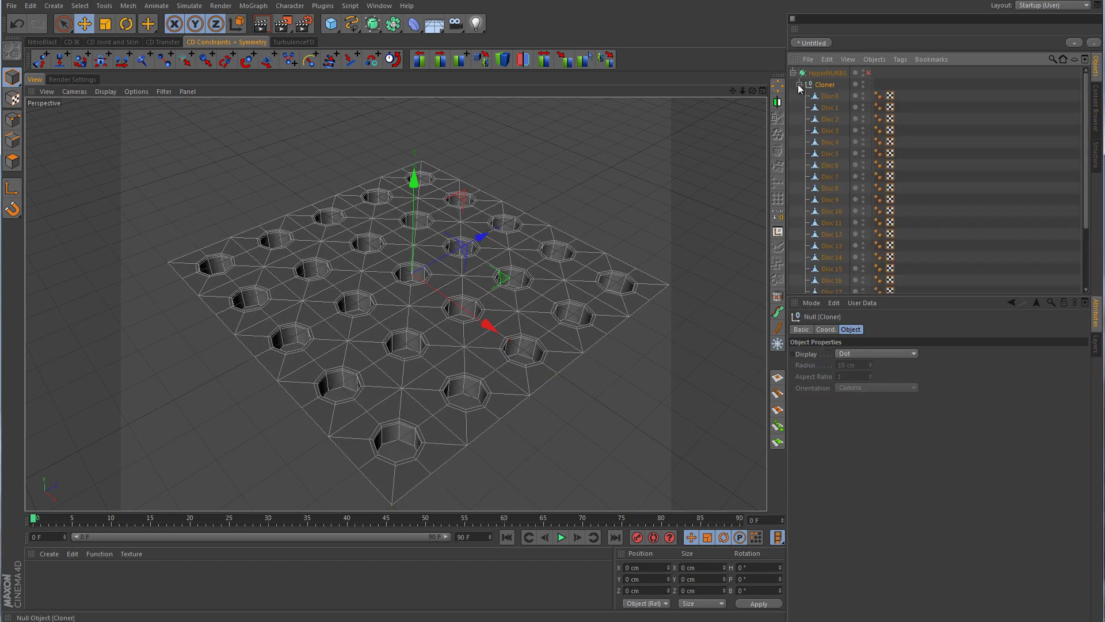
- Select every disc from Disc 0 to Disc 24 and connect them into one polygon object, deleting the originals
left_click(832, 96)
scroll(846, 204, "down", 3)
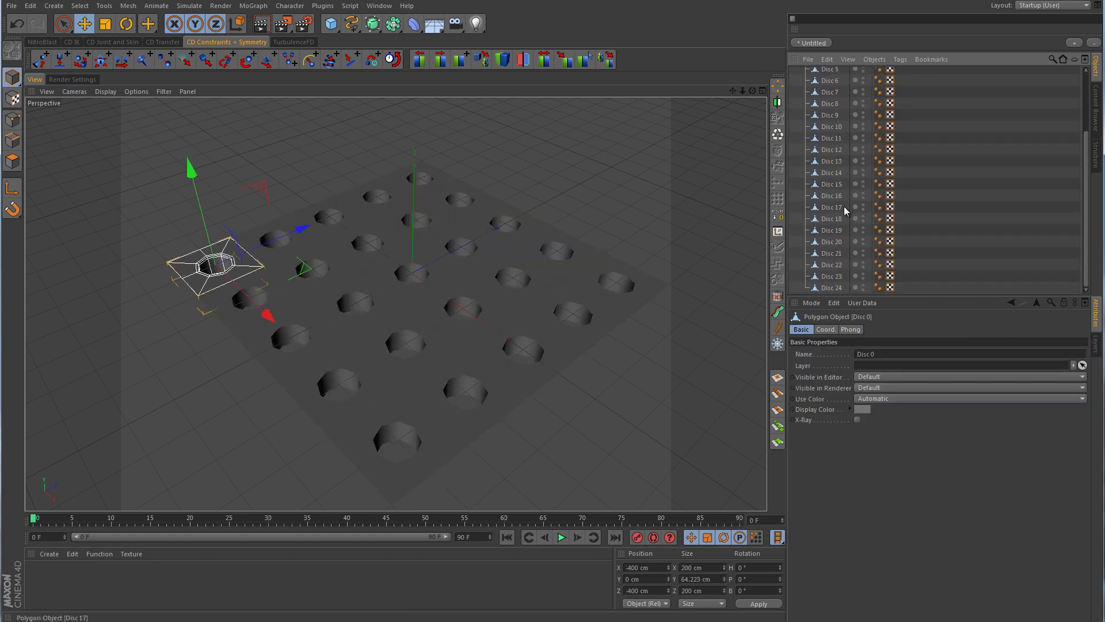
left_click(833, 287, "shift")
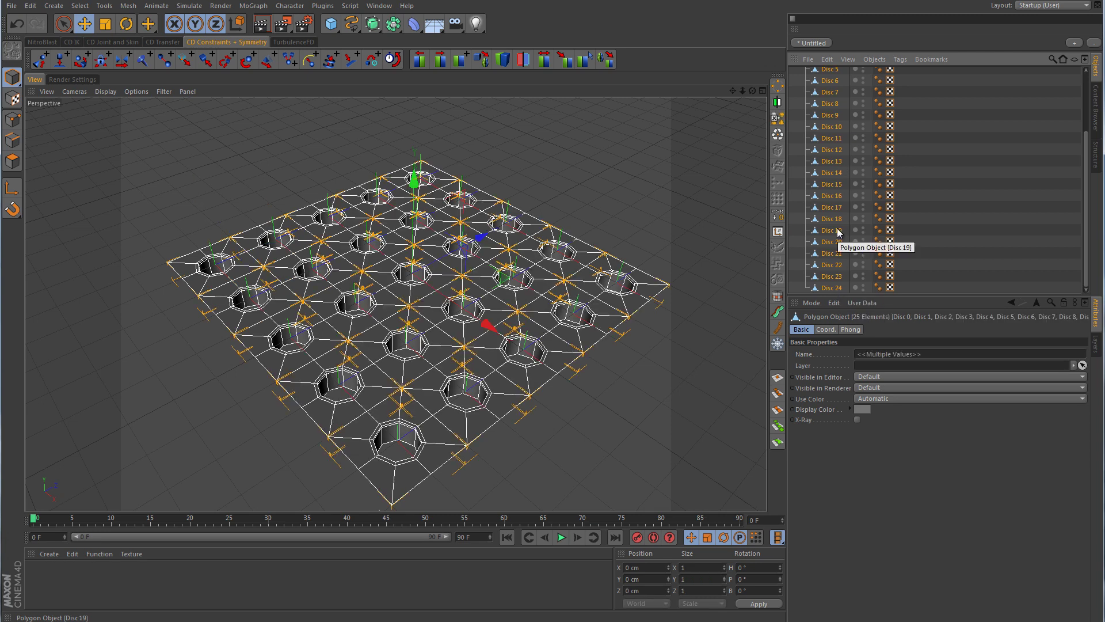
left_click(781, 117)
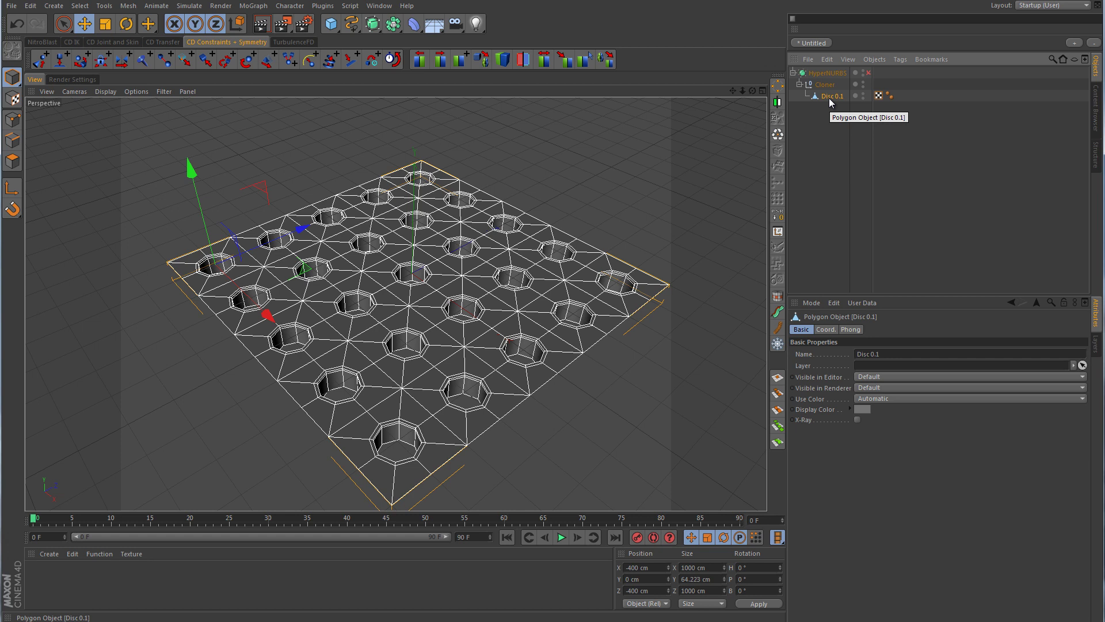
- Weld the coincident points of the joined mesh in point mode, and re-enable the HyperNURBS to check the smoothed plate
left_click(13, 119)
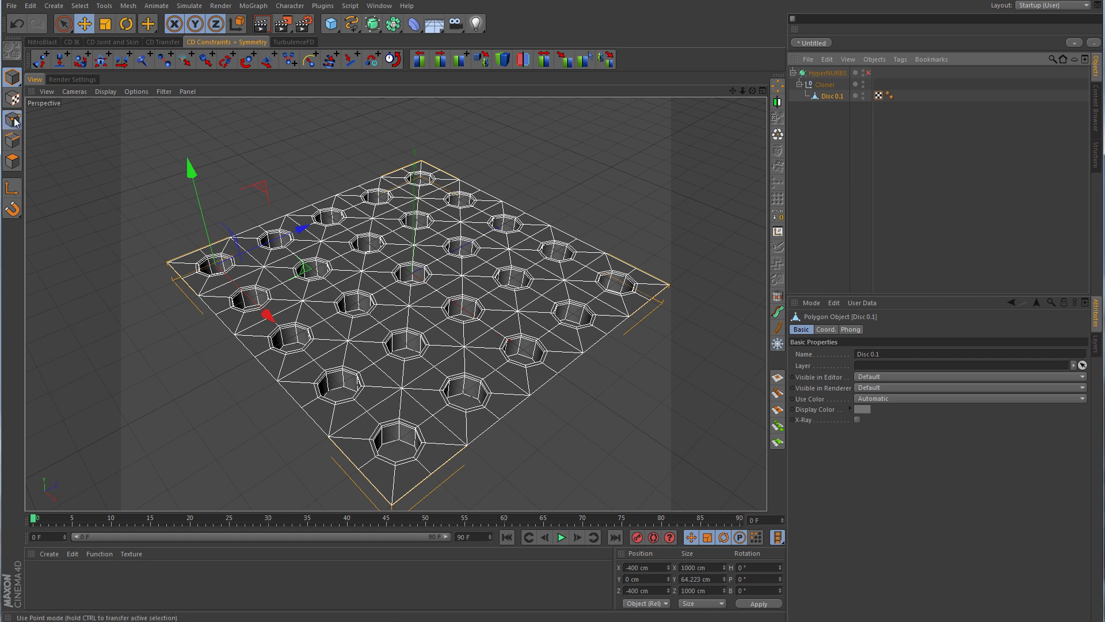
left_click(65, 21)
left_click(582, 148)
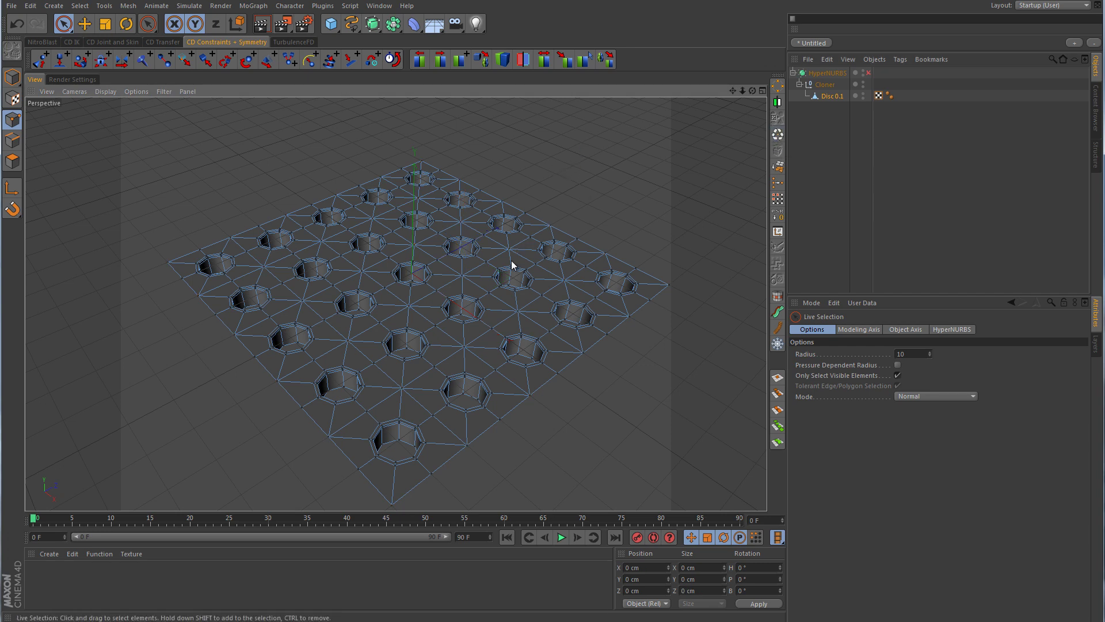
left_click(869, 73)
left_click(934, 170)
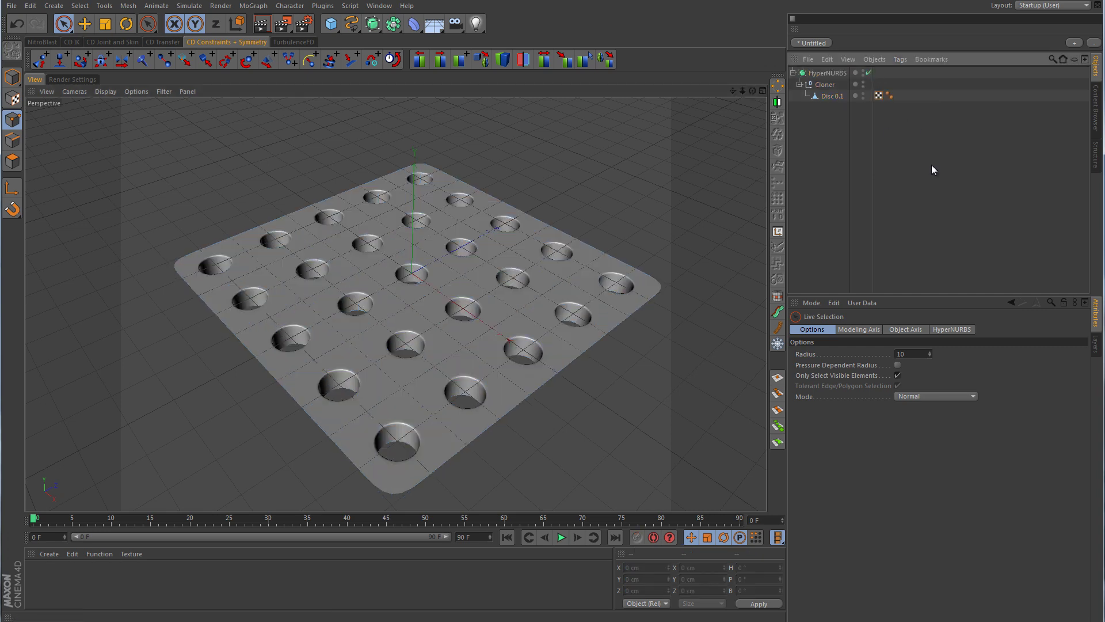
- Select all objects in model mode, raise the perforated plate along the Y axis above the grid, and deselect it
left_click(13, 77)
left_click(85, 24)
key("ctrl+a")
left_click_drag(415, 180, 414, 115)
left_click(1002, 159)
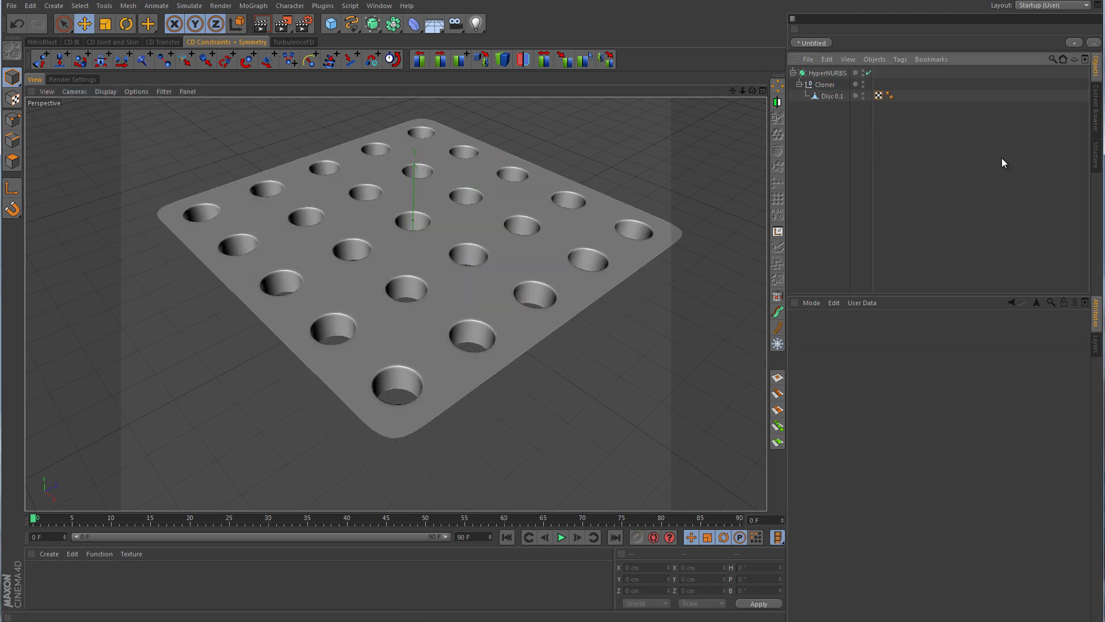
- Loop-select the outer boundary edges of the Disc 0.1 mesh and extrude them outward by 238 cm to widen the plate's border
left_click_drag(518, 227, 543, 250, "alt")
scroll(543, 250, "down", 4)
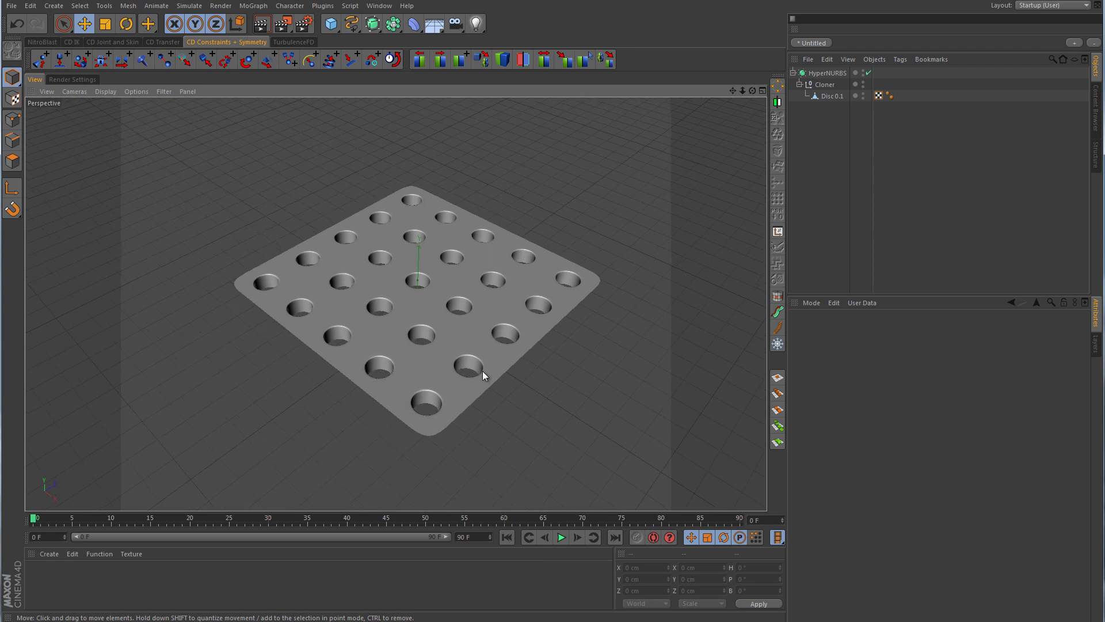
left_click(832, 96)
left_click(12, 140)
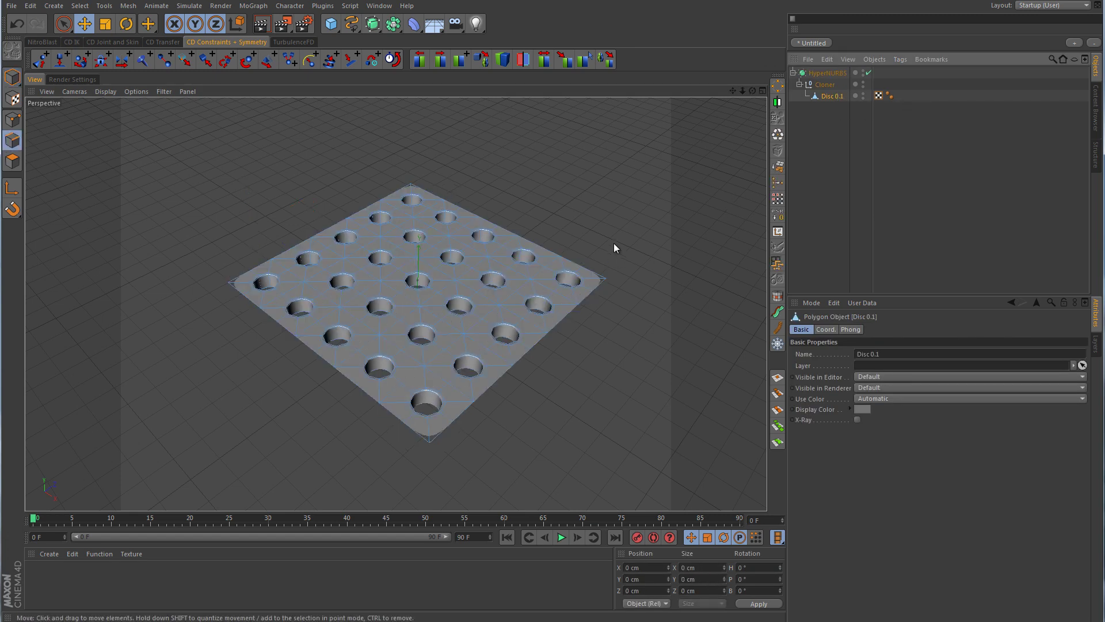
key("u")
key("l")
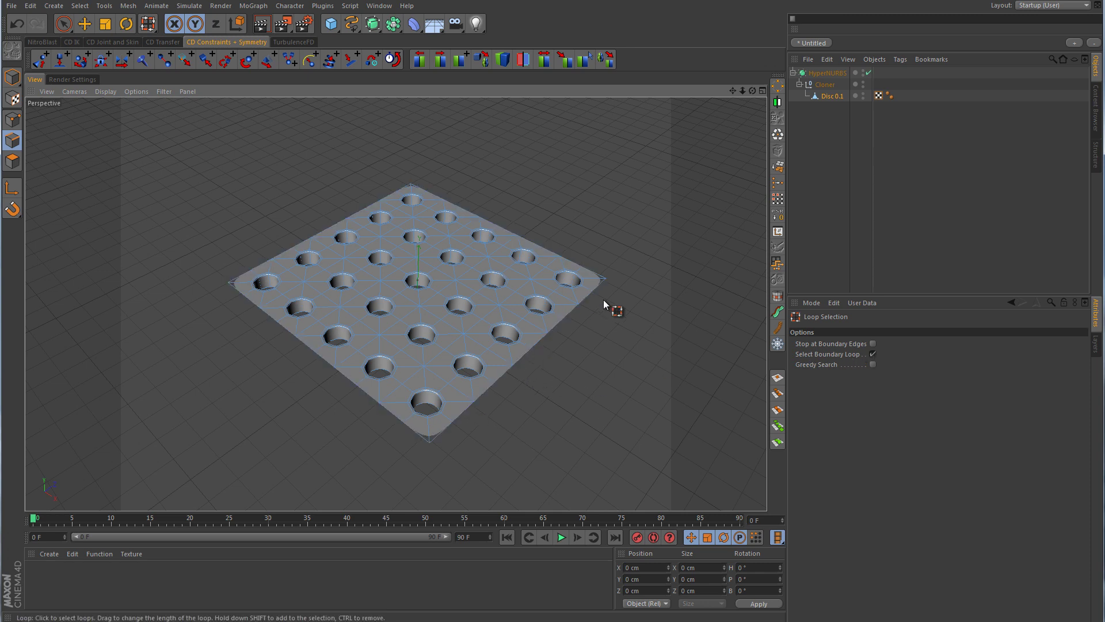
left_click(473, 414)
right_click(517, 194)
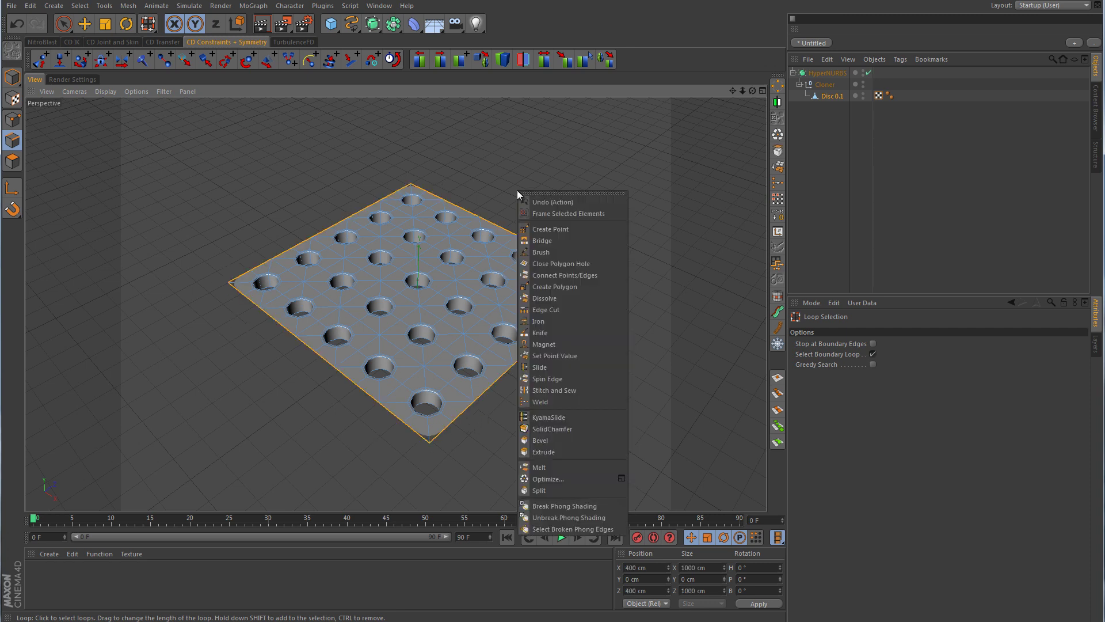
left_click(548, 452)
left_click_drag(523, 446, 550, 327)
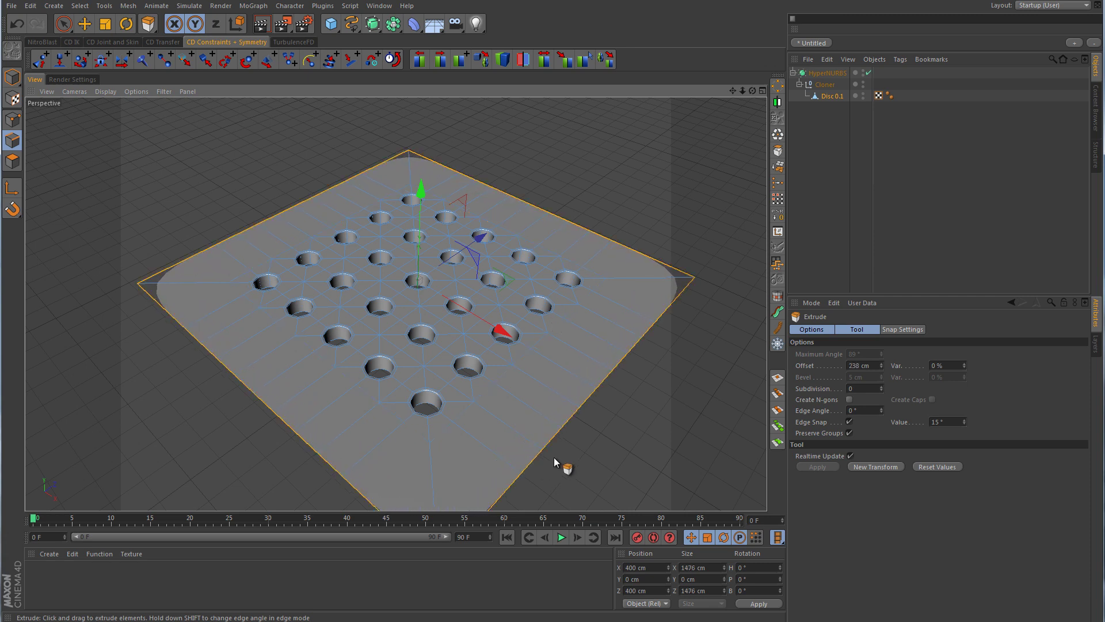
- Extrude the selected boundary loop straight down along Y by about 225 cm to form the side walls
scroll(554, 457, "down", 4)
left_click_drag(552, 422, 494, 326, "alt")
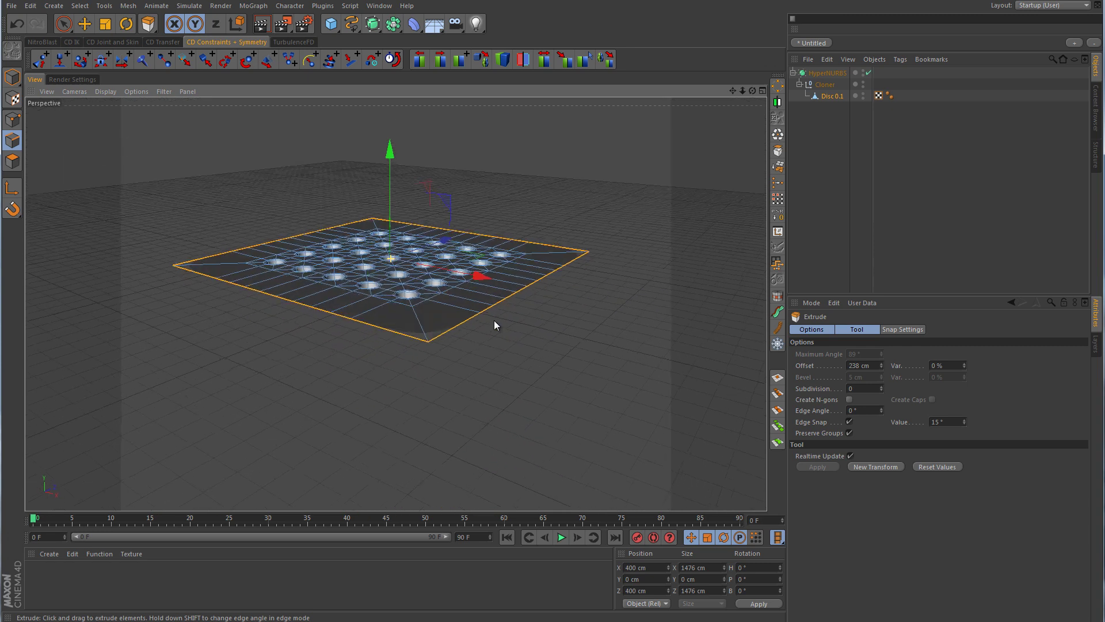
left_click(84, 24)
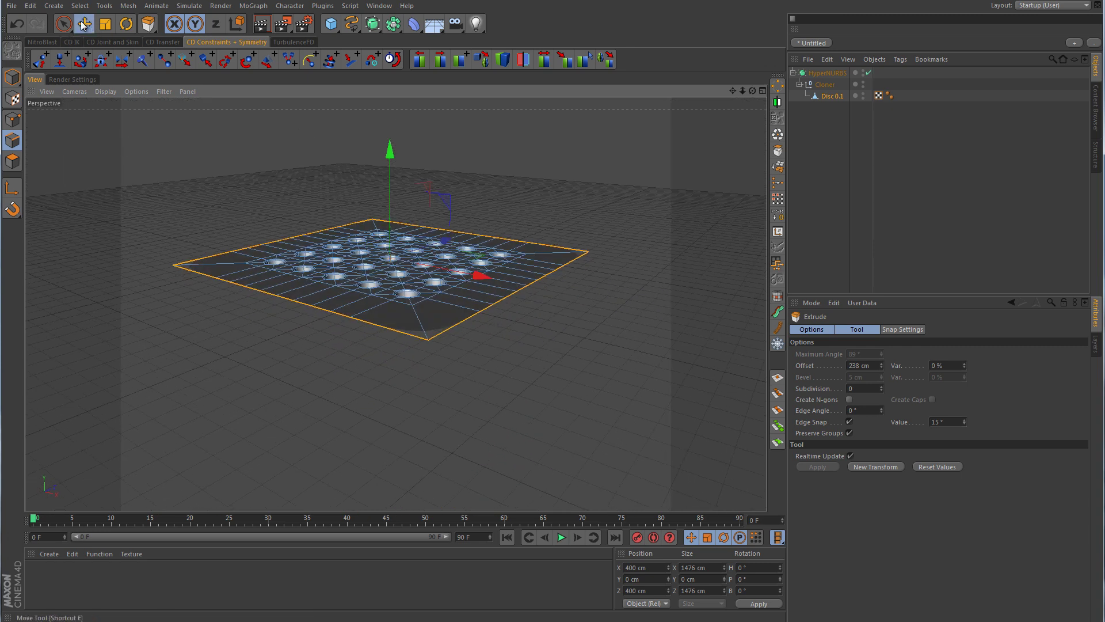
left_click_drag(314, 184, 305, 163, "alt")
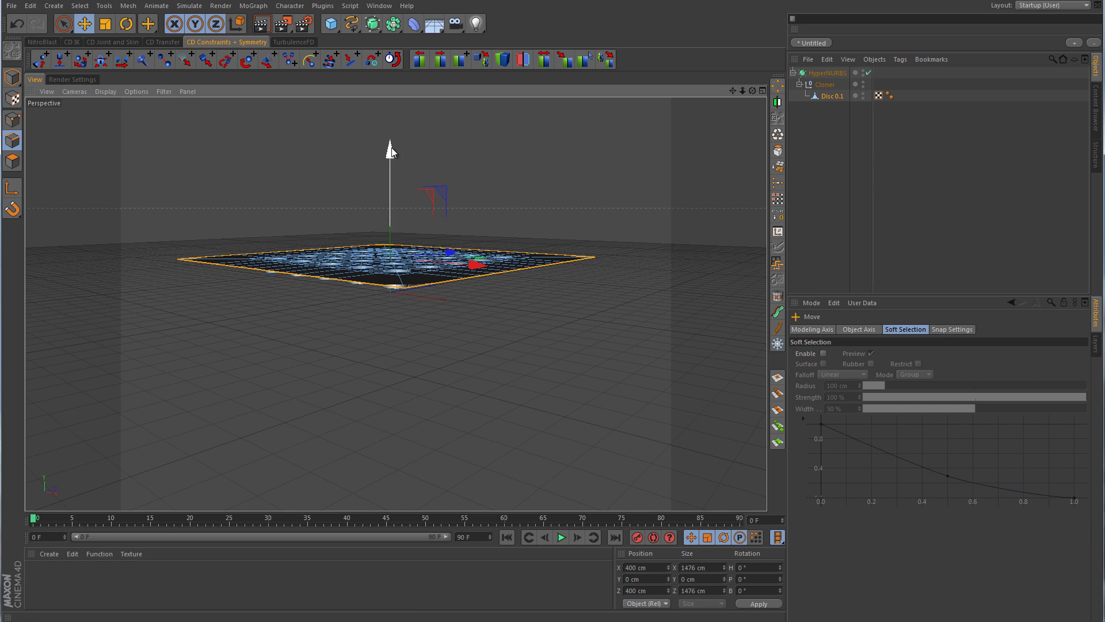
left_click_drag(390, 150, 390, 198)
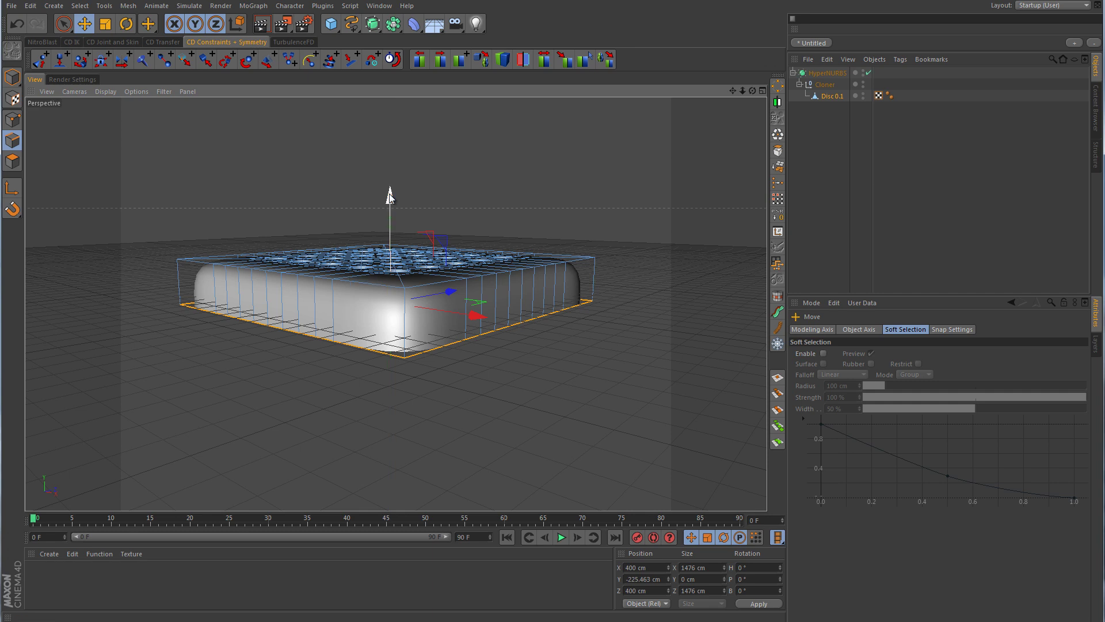
left_click_drag(497, 385, 498, 255, "alt")
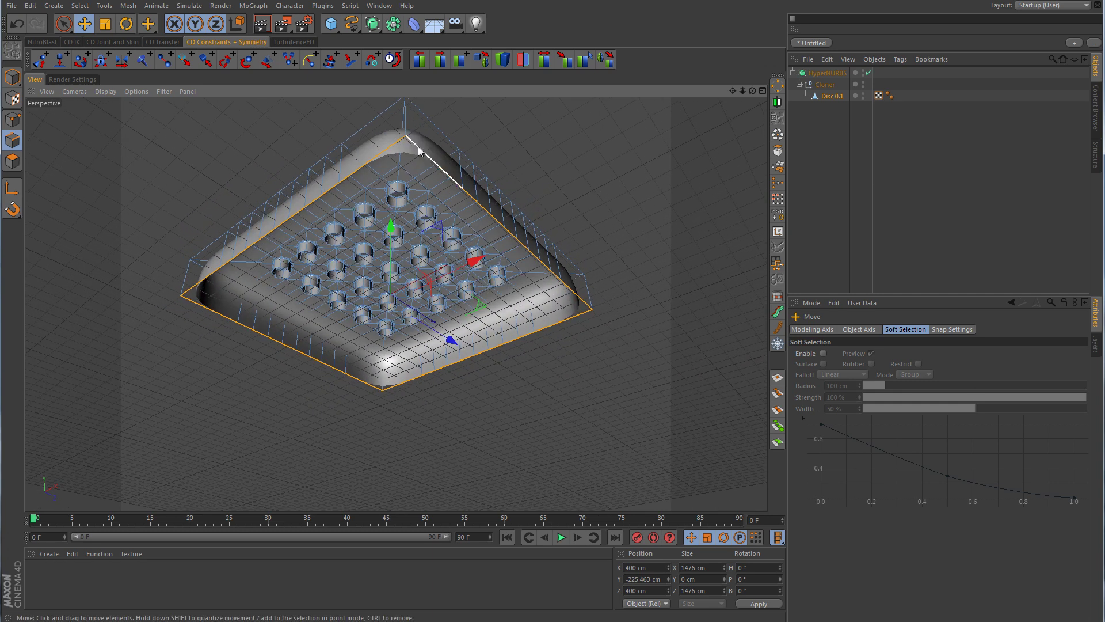
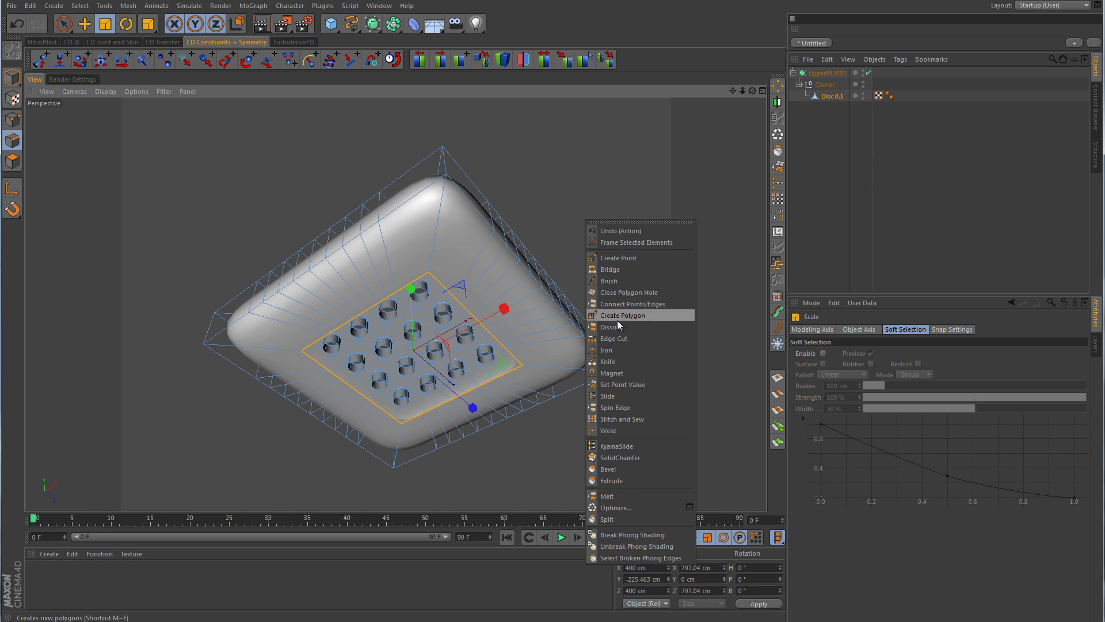
- Close the inset square opening on the underside with a single polygon and inspect the smoothed bottom
left_click(625, 292)
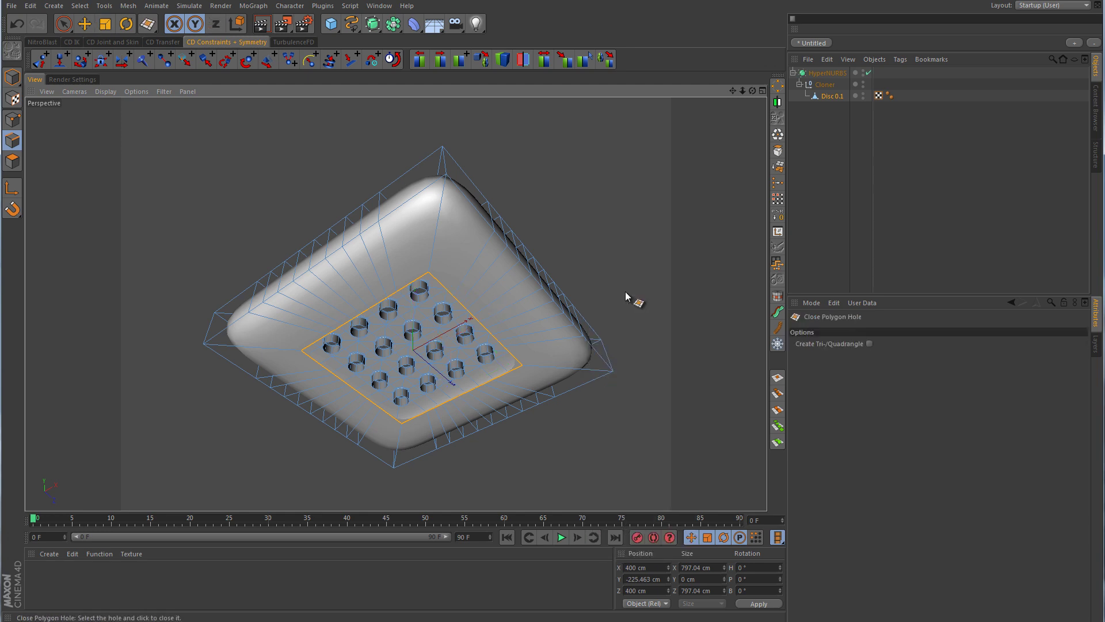
left_click(518, 367)
left_click(912, 196)
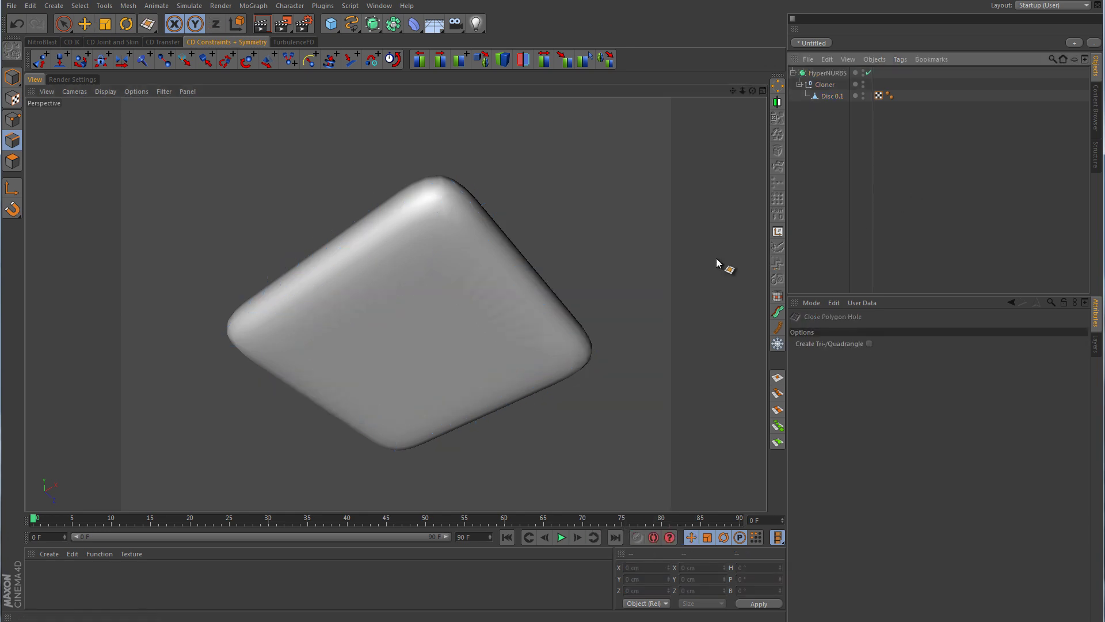
left_click_drag(627, 183, 637, 145, "alt")
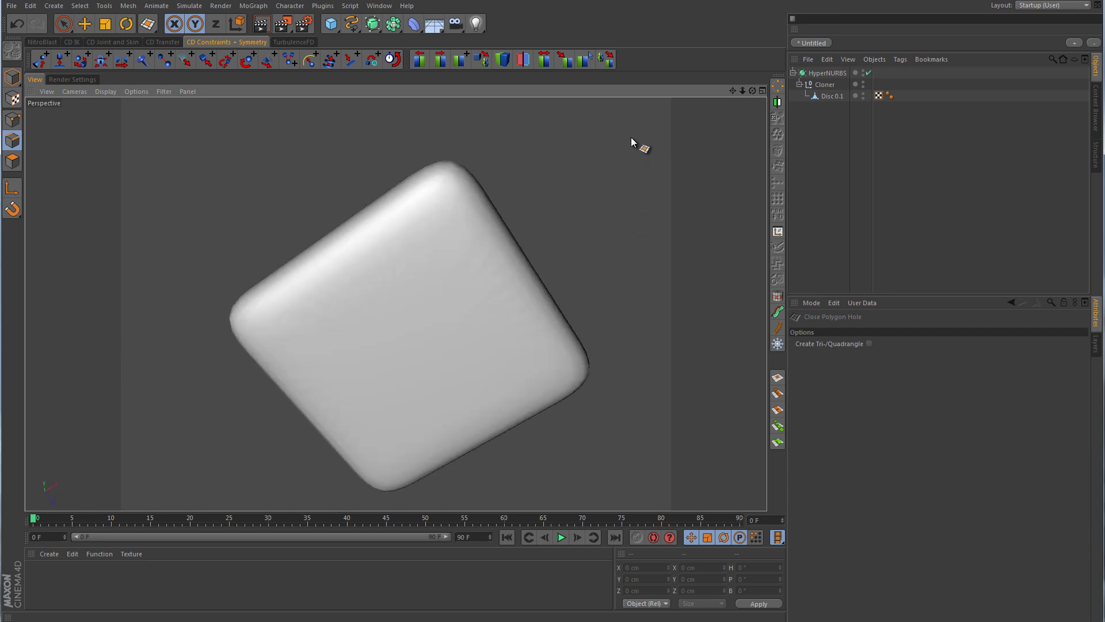
- Reselect Disc 0.1 and undo the underside cap and the inward extrusion of the bottom edge loop
left_click(841, 96)
key("m")
key("d")
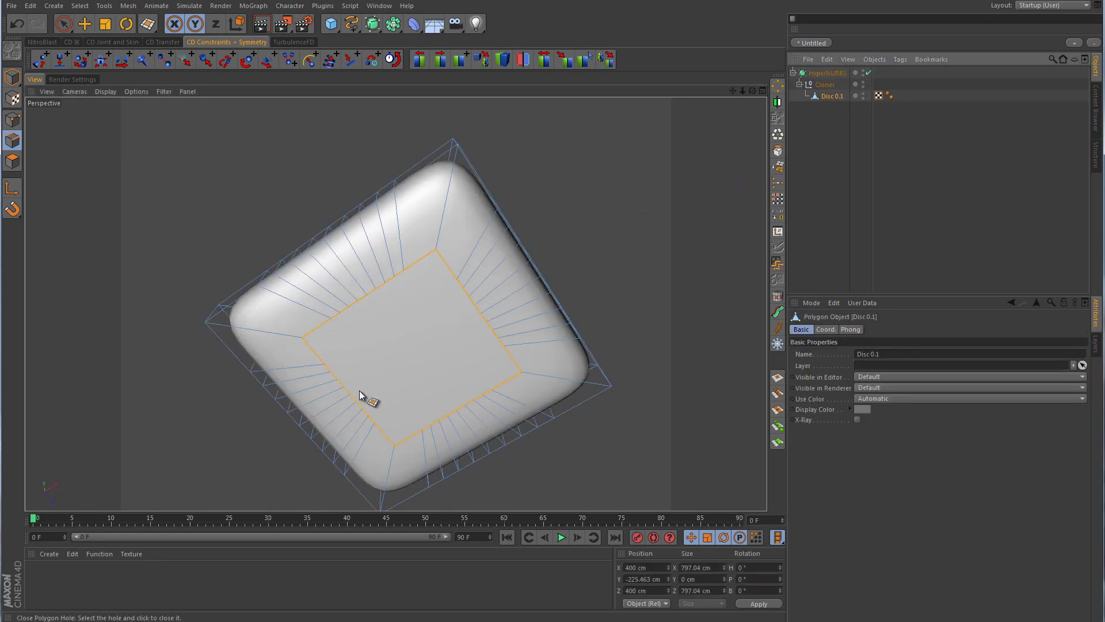
left_click(619, 234)
left_click(833, 96)
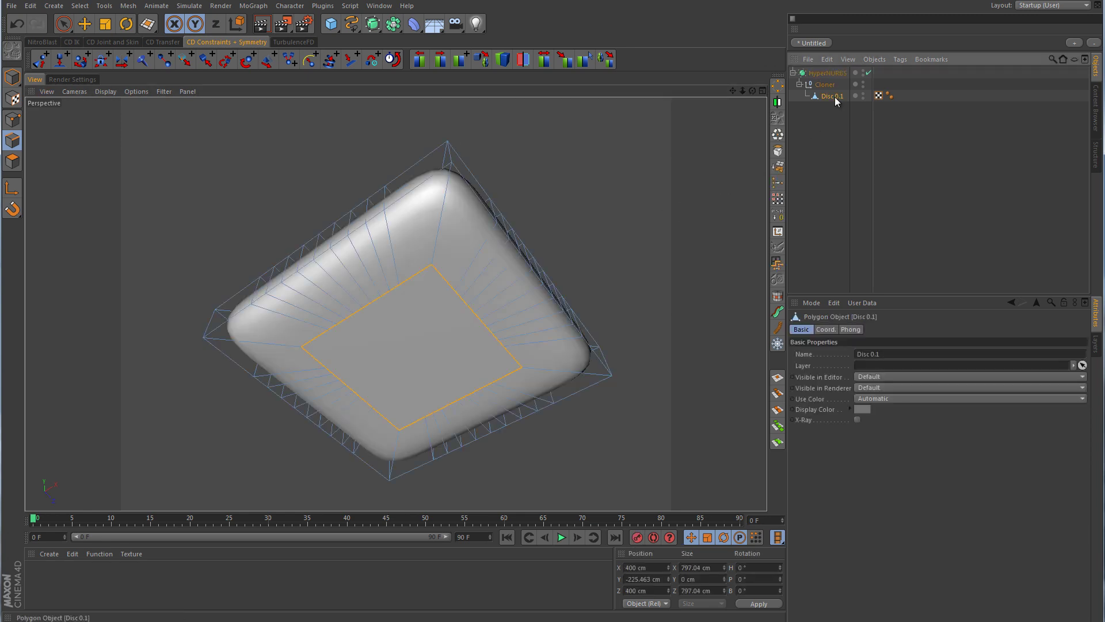
key("ctrl+z")
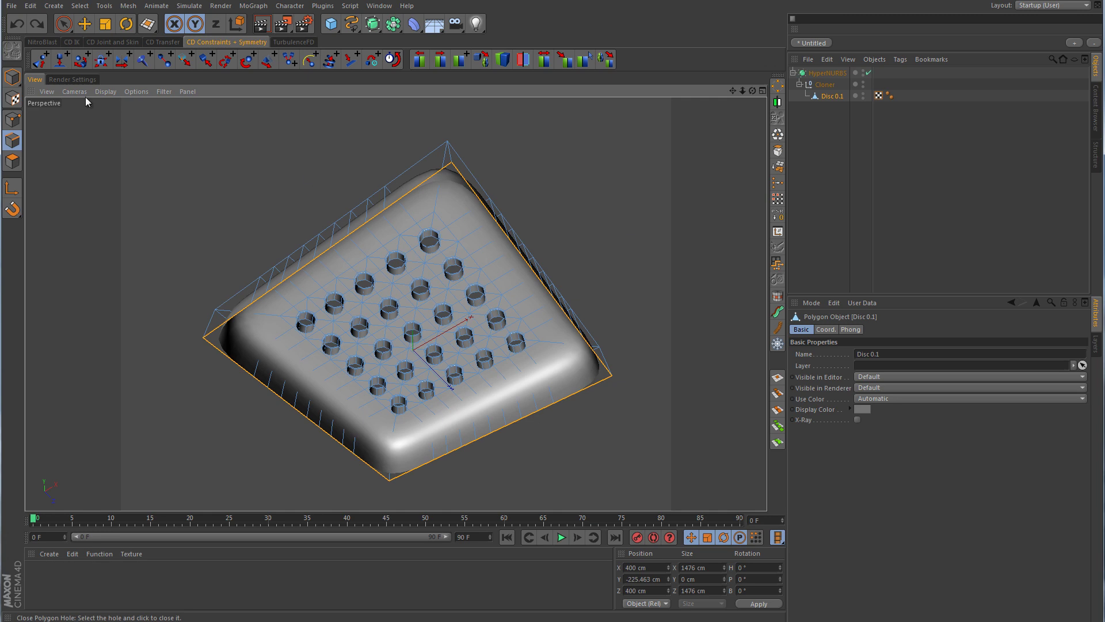
- Close the open bottom of the block directly at the lower edge of the side walls with Close Polygon Hole
left_click(85, 23)
left_click_drag(403, 259, 570, 211, "alt")
right_click(570, 211)
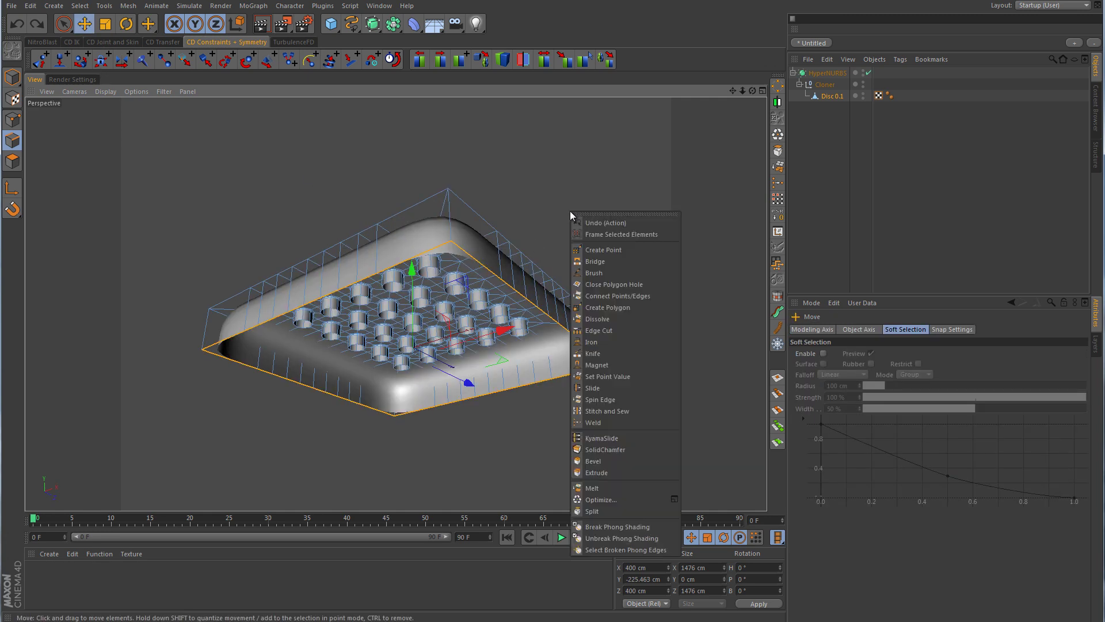
left_click(615, 286)
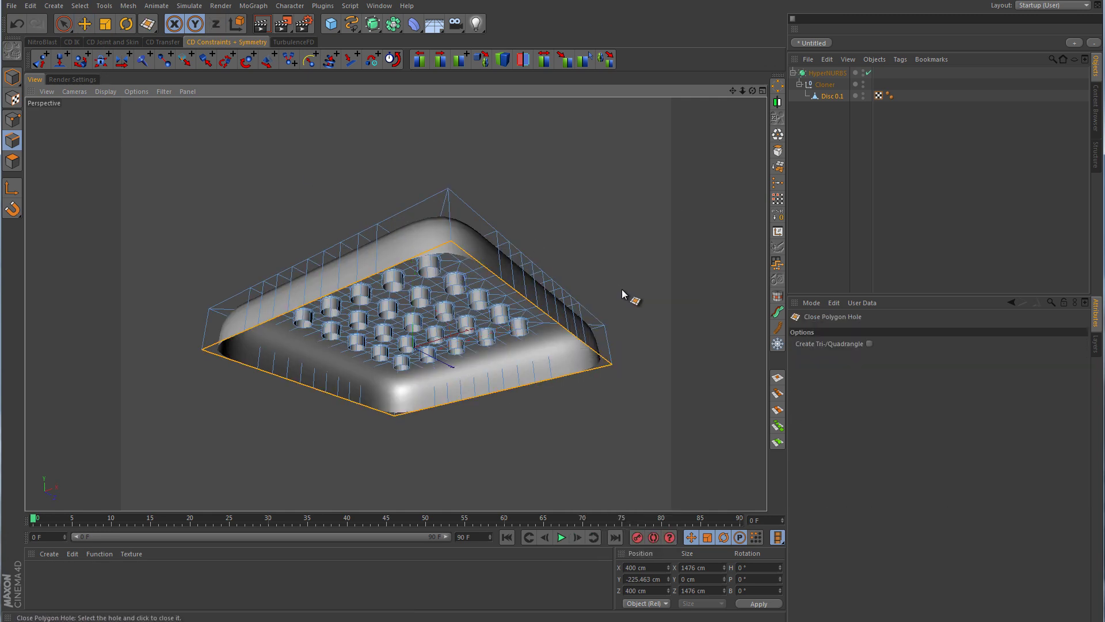
left_click_drag(625, 296, 626, 247, "alt")
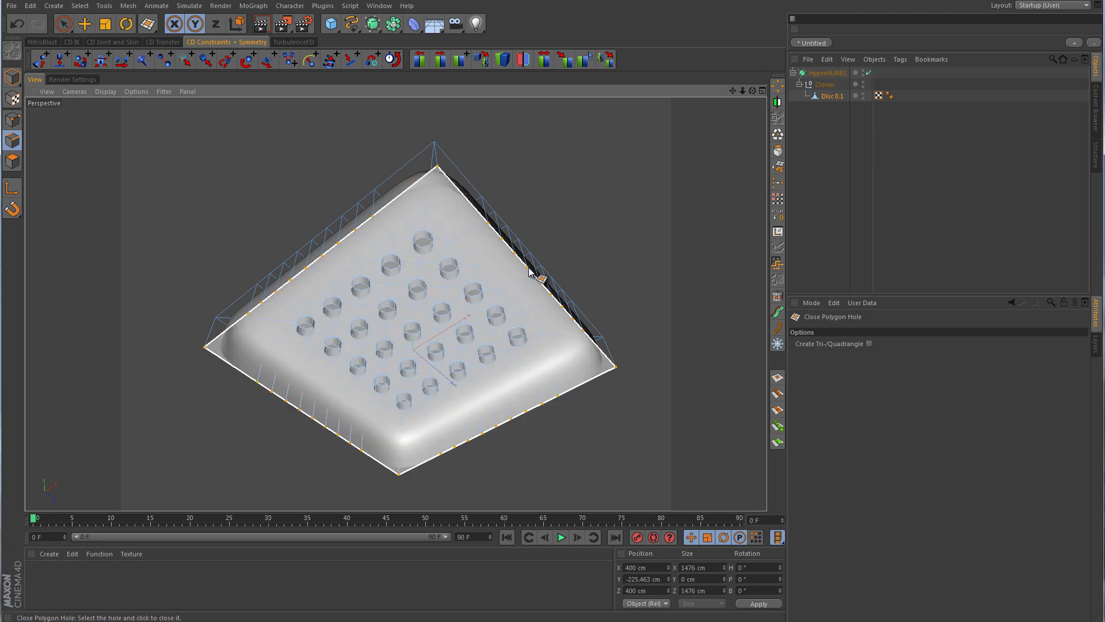
left_click(530, 273)
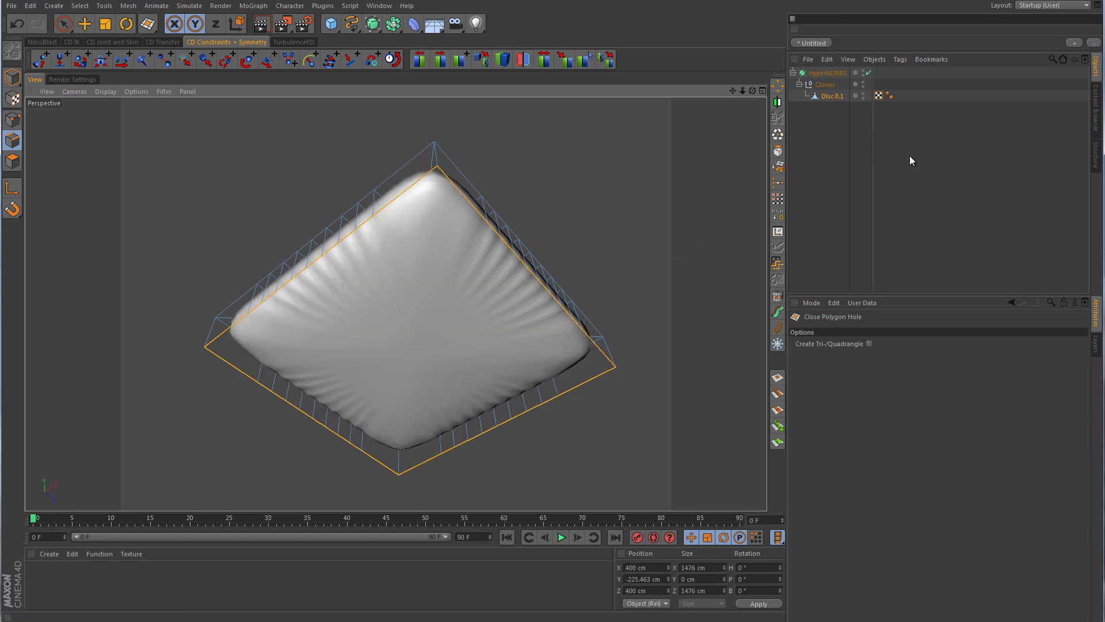
- In point mode, cut a grid of straight lines across the bottom cap between opposite edge points with the Knife in Line mode
left_click(12, 120)
left_click_drag(418, 204, 444, 271, "alt")
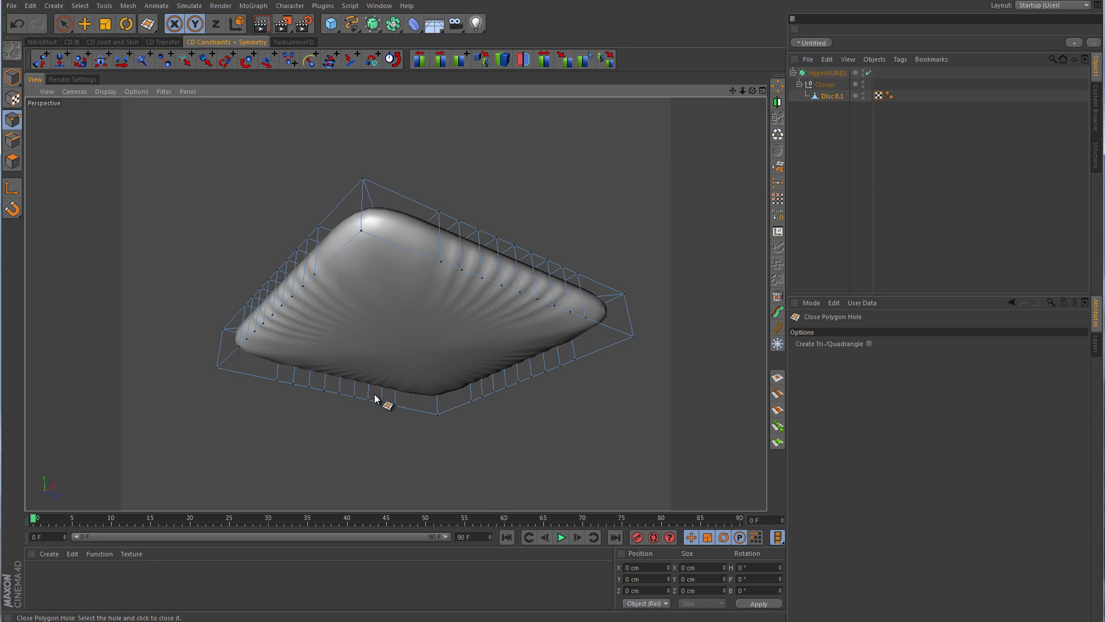
right_click(442, 321)
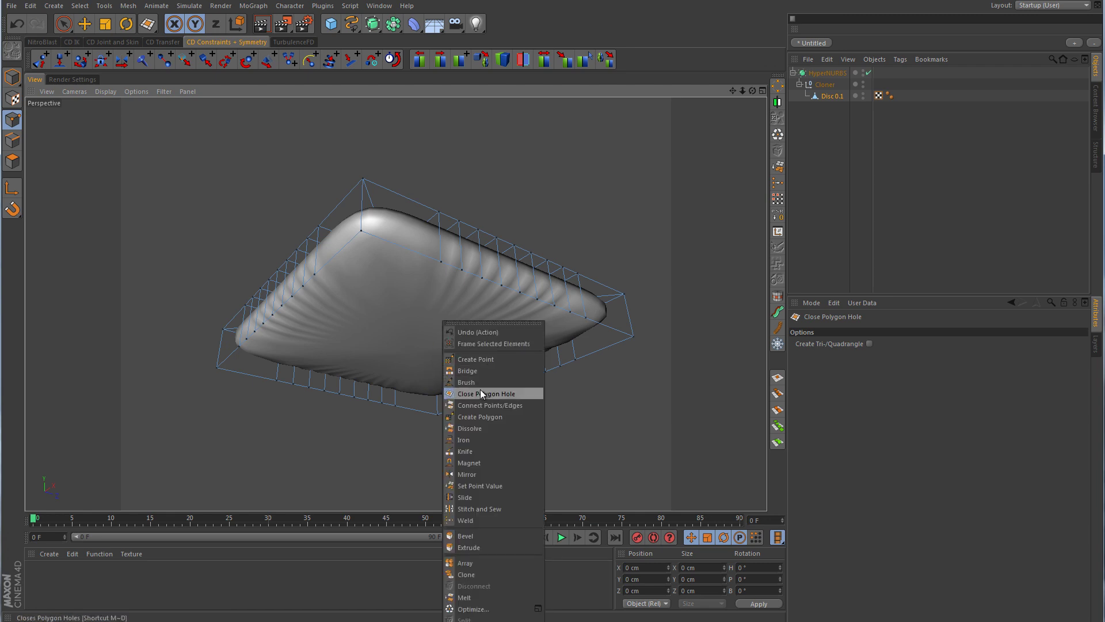
left_click(476, 450)
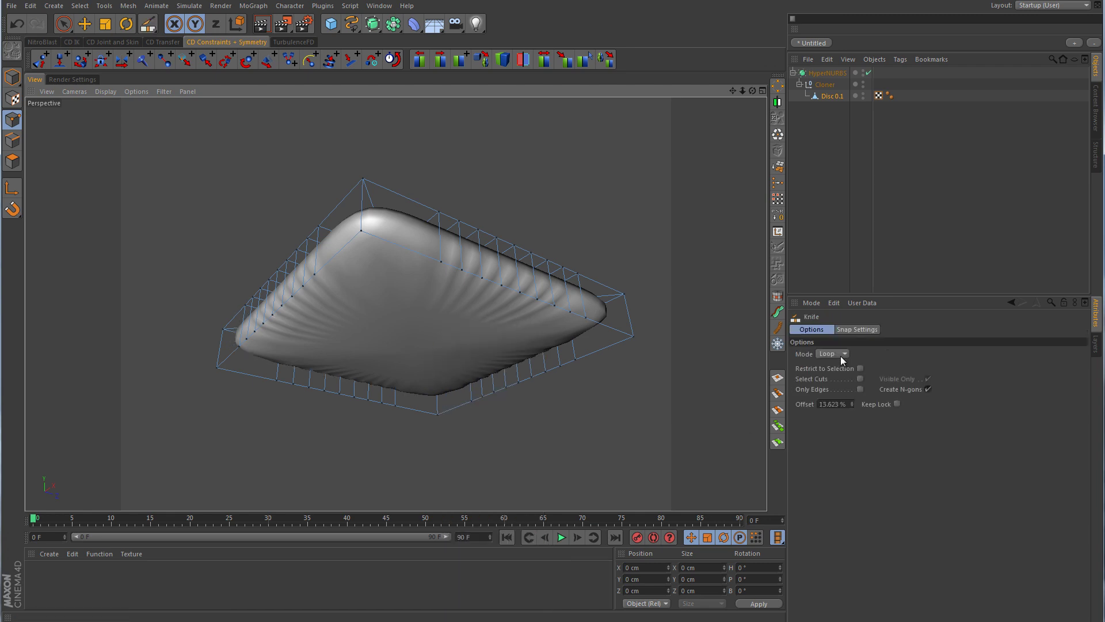
scroll(840, 363, "up", 1)
left_click_drag(745, 402, 705, 395, "alt")
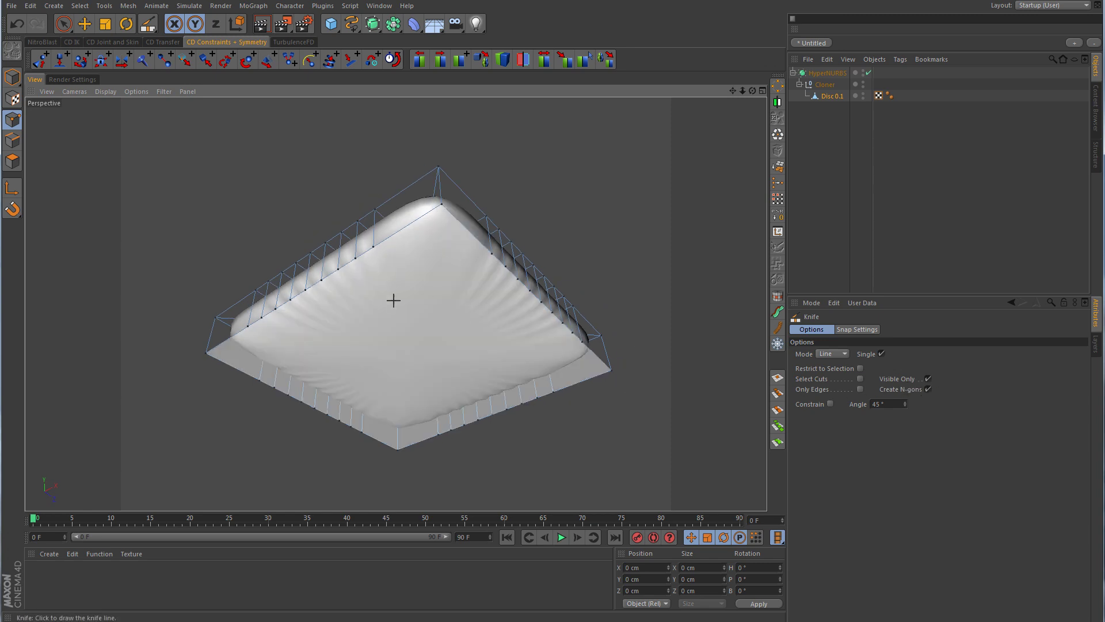
mouse_move(502, 214)
left_mouse_down("alt")
mouse_move(605, 177)
mouse_move(594, 358)
left_mouse_up("alt")
left_click_drag(614, 450, 614, 271, "alt")
mouse_move(361, 232)
left_mouse_down()
mouse_move(567, 382)
mouse_move(546, 387)
mouse_move(343, 244)
mouse_move(500, 395)
mouse_move(530, 395)
mouse_move(489, 395)
mouse_move(313, 259)
mouse_move(454, 400)
mouse_move(501, 412)
mouse_move(395, 370)
mouse_move(283, 294)
mouse_move(467, 426)
mouse_move(254, 313)
mouse_move(450, 441)
left_mouse_up()
mouse_move(370, 438)
left_mouse_down()
mouse_move(585, 325)
mouse_move(358, 431)
mouse_move(567, 320)
mouse_move(320, 412)
mouse_move(537, 281)
left_mouse_up()
left_click_drag(518, 323, 486, 188)
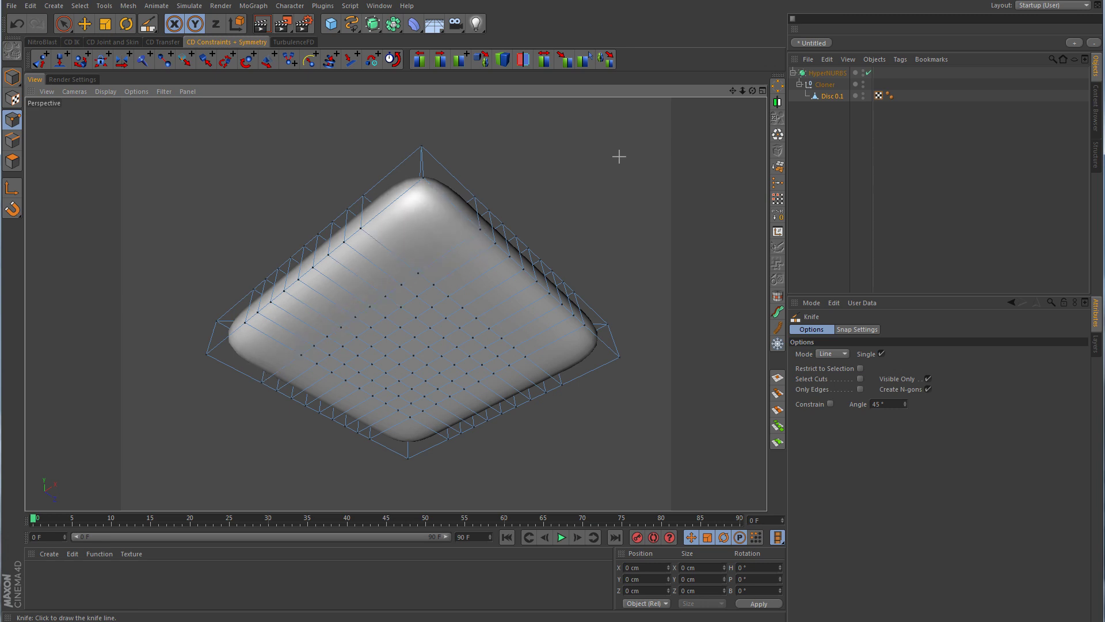
- Set the Knife to Loop mode, cut supporting loops around the side walls near their upper and lower edges, and check the deselected shape
left_click_drag(619, 156, 605, 180, "alt")
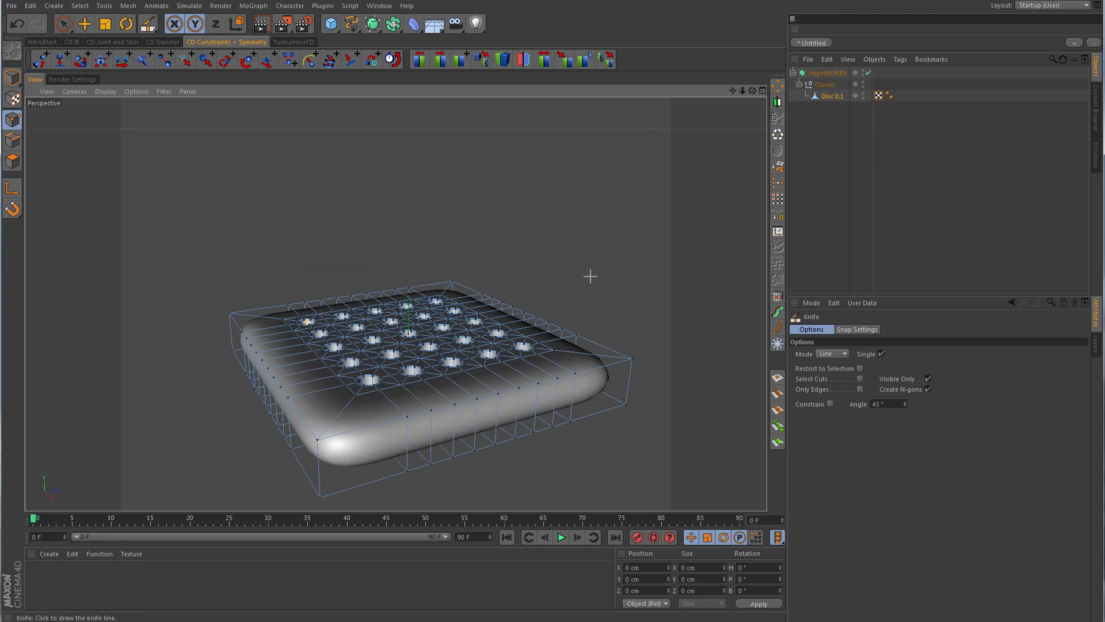
left_click_drag(590, 274, 430, 366, "alt")
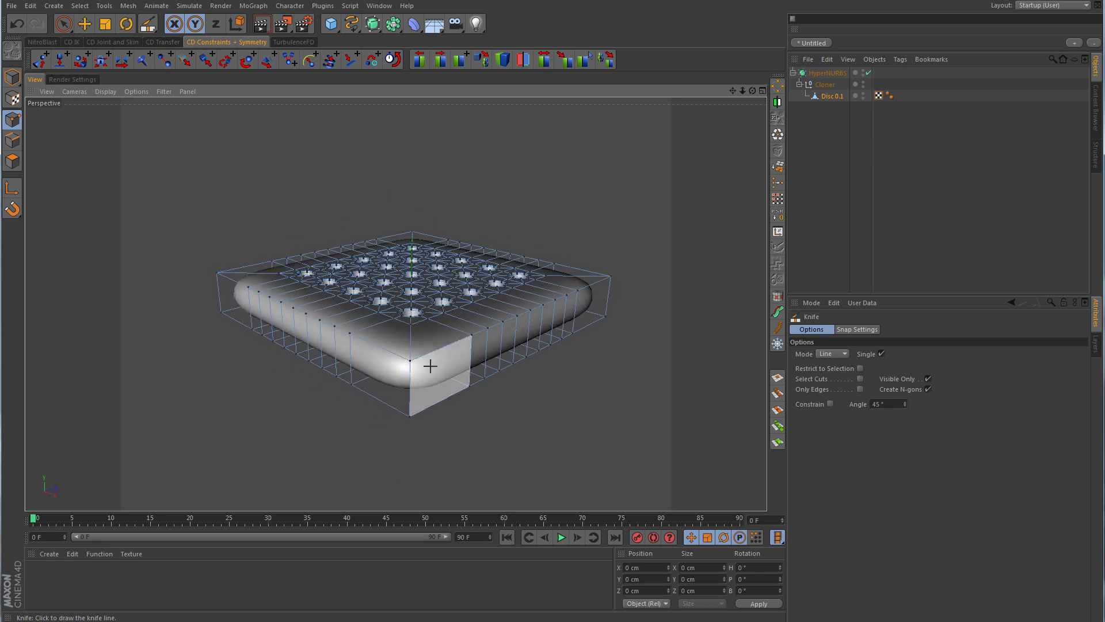
left_click(842, 354)
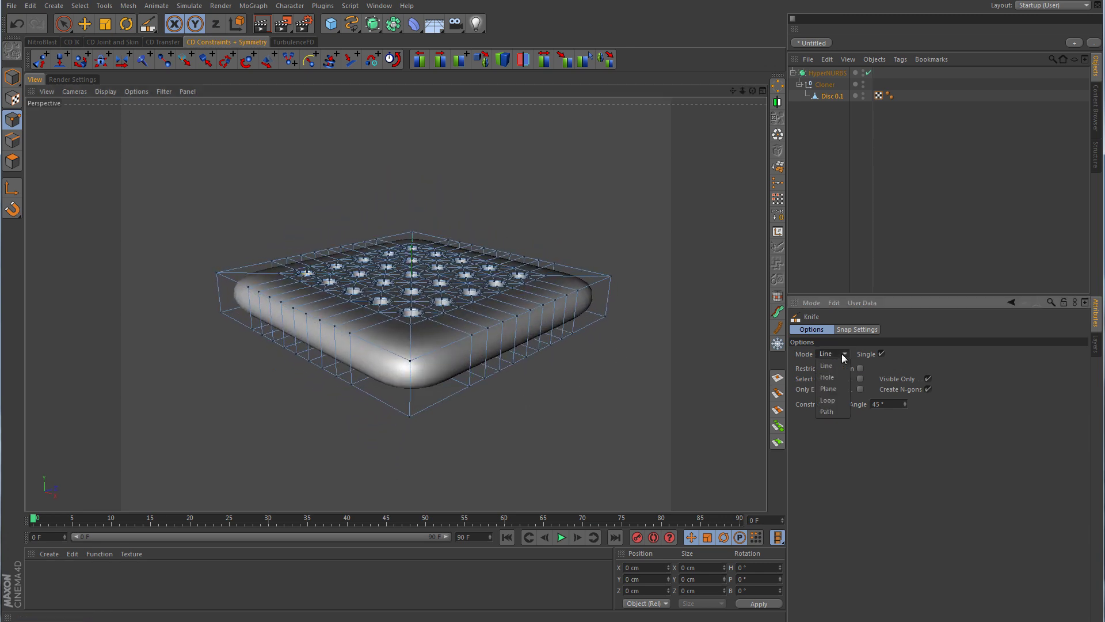
left_click(840, 399)
left_click_drag(552, 416, 530, 422, "alt")
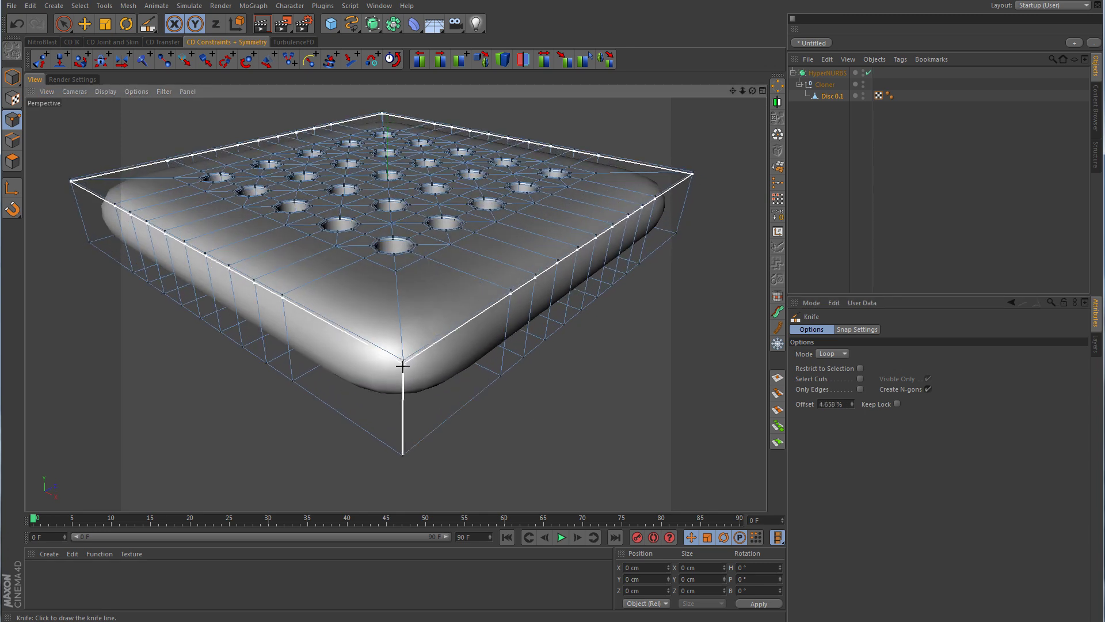
left_click_drag(402, 370, 403, 288, "alt")
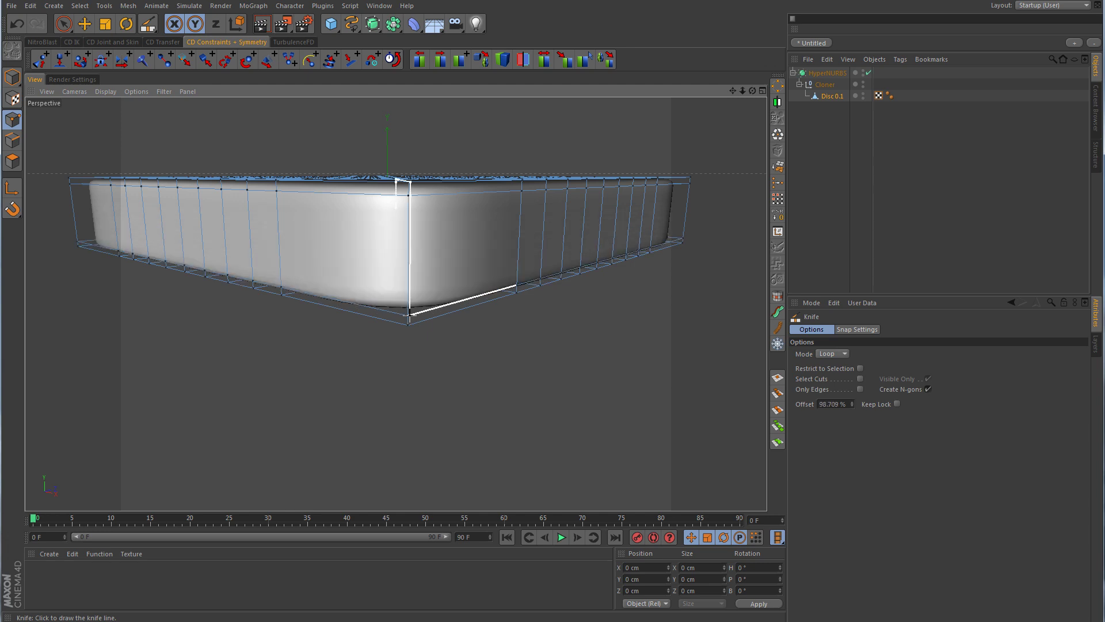
left_click(821, 249)
left_click_drag(599, 255, 426, 388, "alt")
key("space")
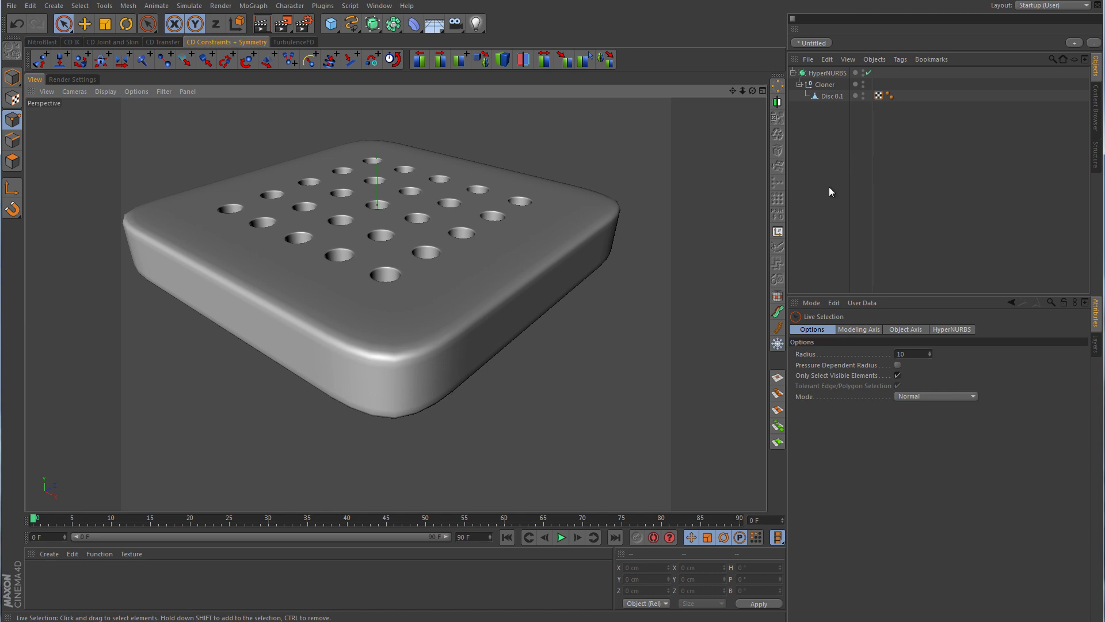
- Select the vertical column of points beside a corner on the Disc 0.1 side wall and move it along Z toward the corner
left_click(834, 97)
mouse_move(505, 330)
left_mouse_down("alt")
mouse_move(538, 342)
mouse_move(514, 331)
left_mouse_up("alt")
right_click_drag(515, 331, 431, 248, "alt")
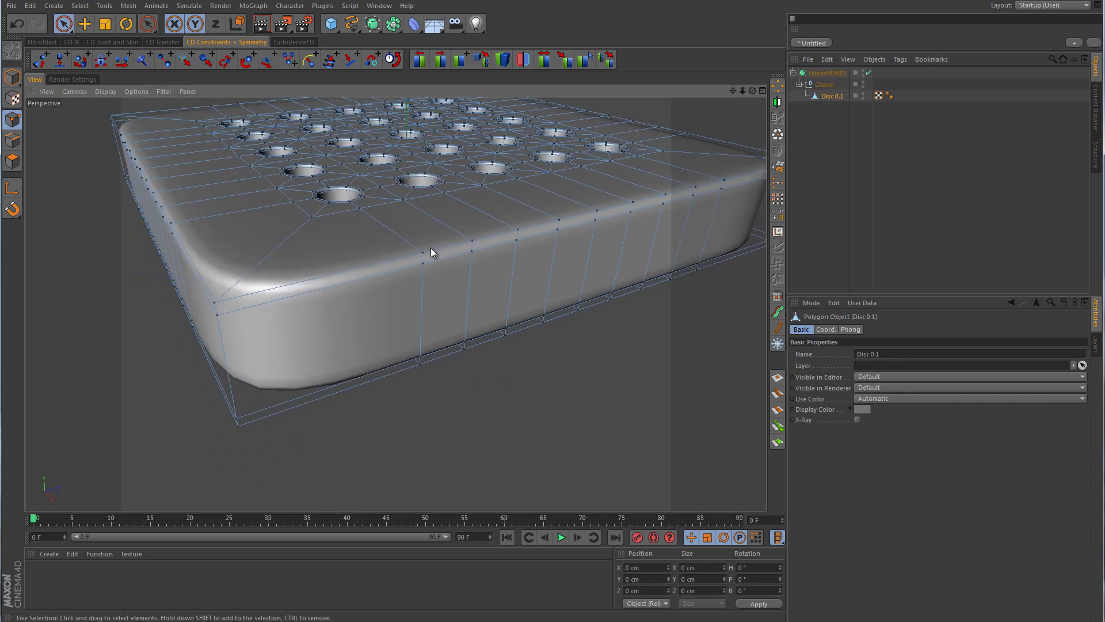
left_click(420, 364, "shift")
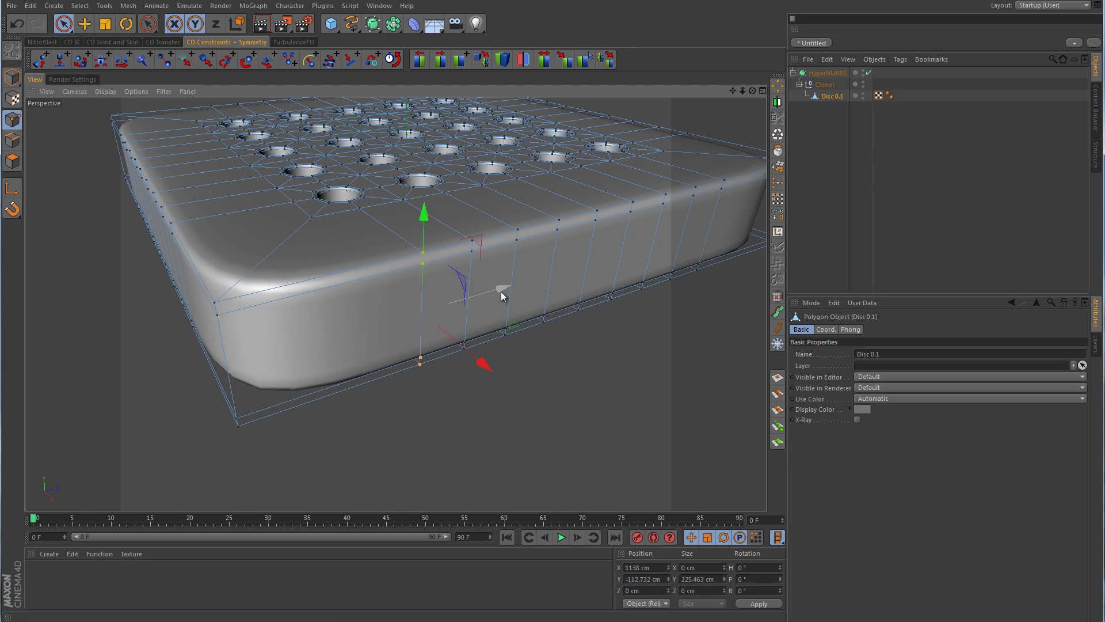
left_click_drag(500, 291, 409, 414)
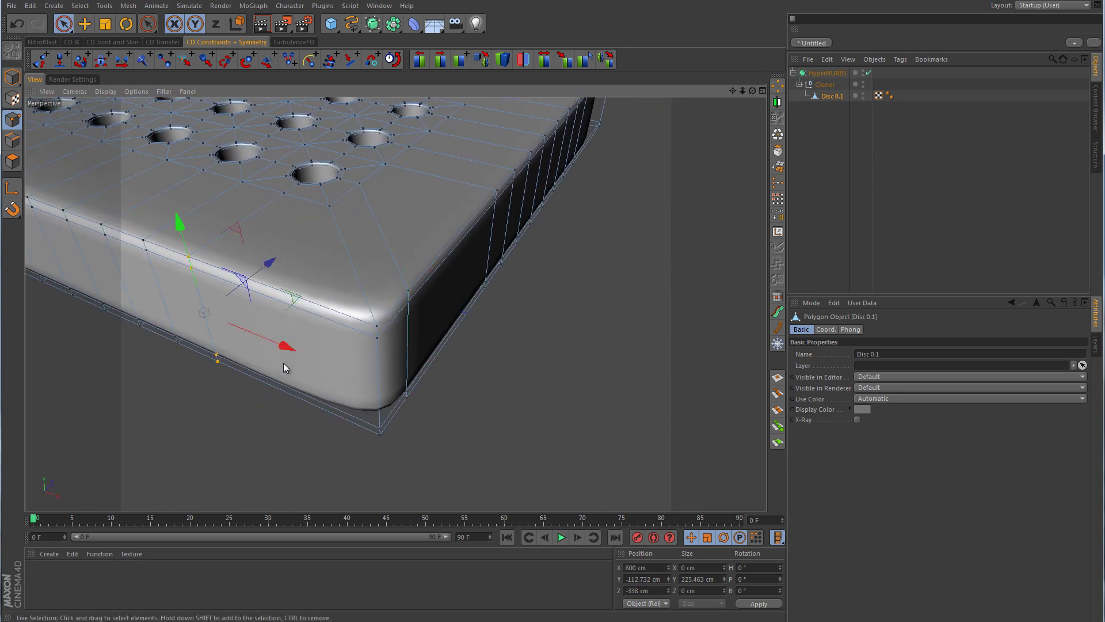
- Move the selected point column on the side wall about 238 cm along X toward the adjacent corner and deselect it
left_click_drag(286, 353, 410, 409)
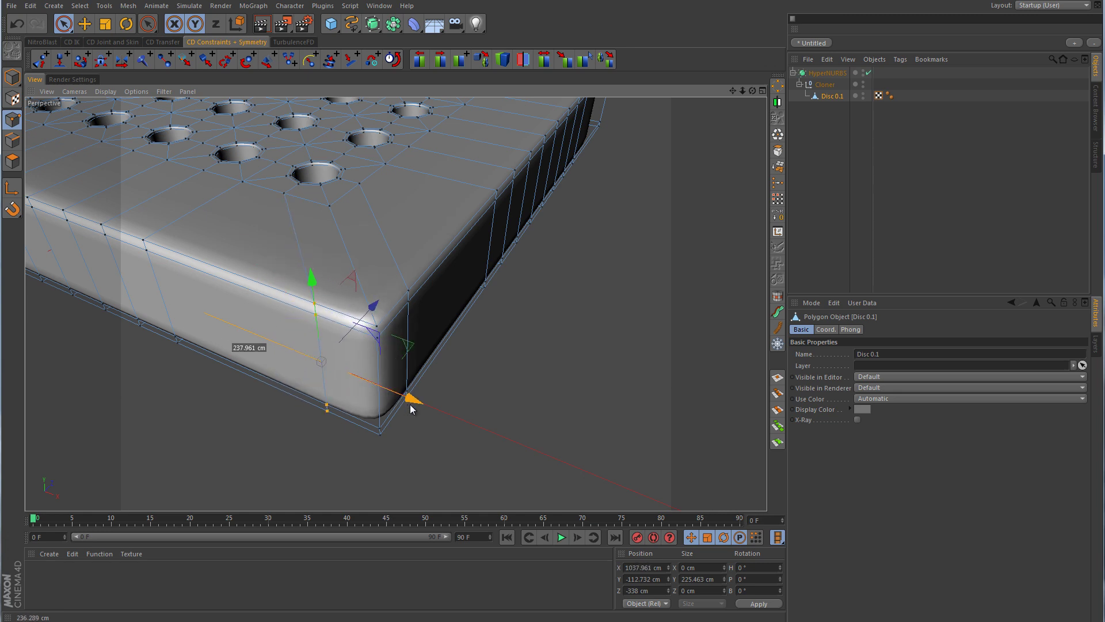
left_click(1024, 242)
scroll(710, 312, "down", 5)
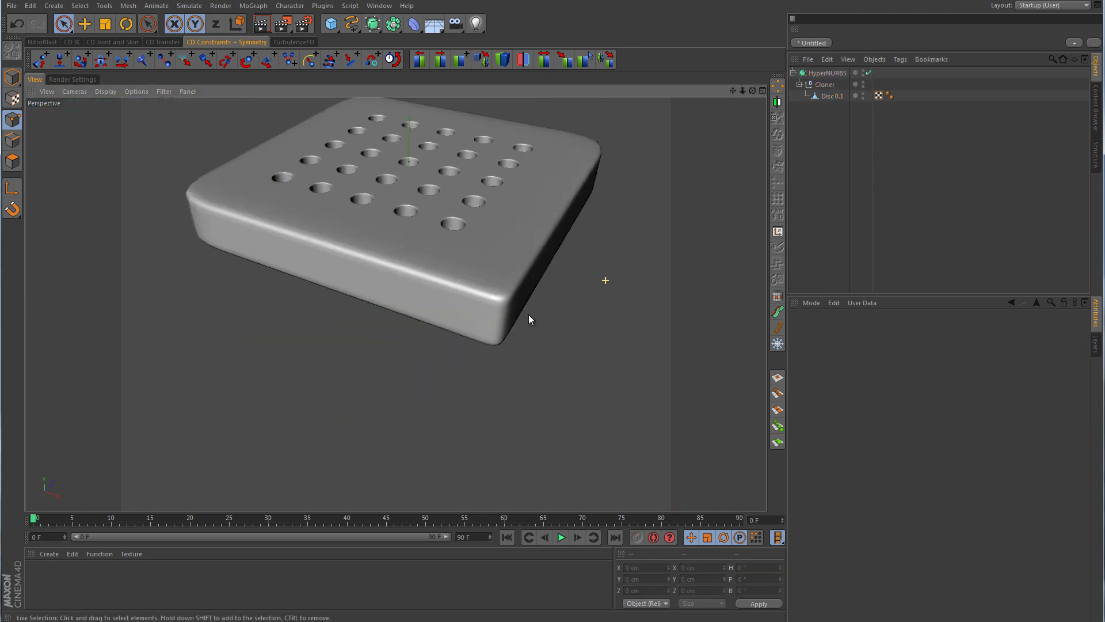
- Examine the smoothed block's corners, side walls and hole grid from several angles
left_click_drag(605, 276, 462, 333, "alt")
left_click_drag(621, 302, 604, 237, "alt")
mouse_move(602, 286)
left_mouse_down("alt")
mouse_move(375, 238)
mouse_move(328, 203)
mouse_move(526, 298)
mouse_move(593, 293)
left_mouse_up("alt")
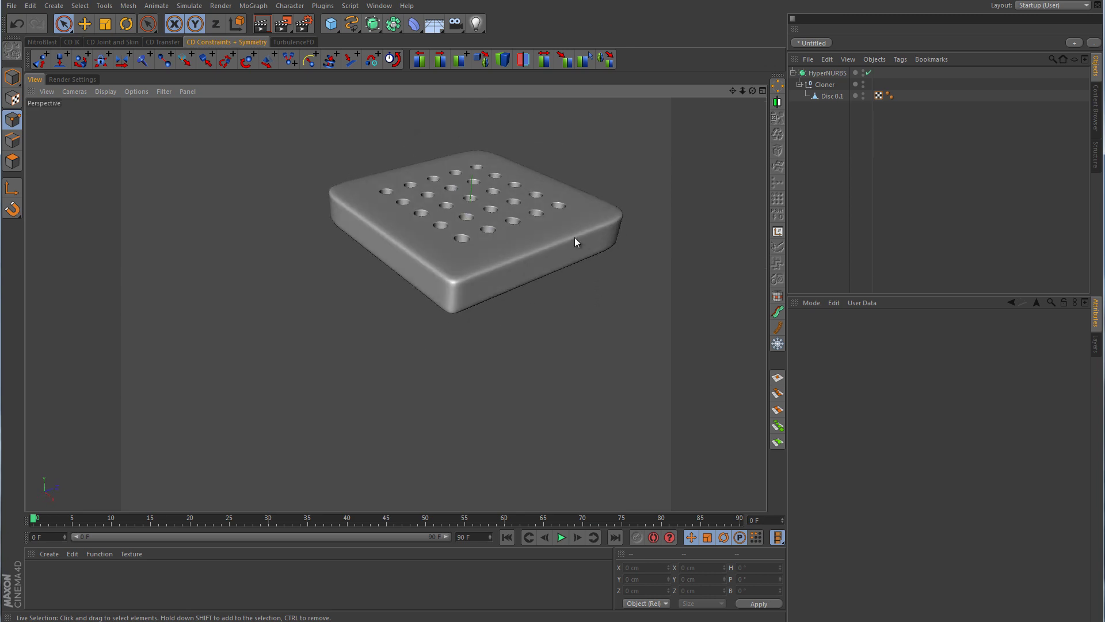
left_click_drag(575, 237, 339, 334, "alt")
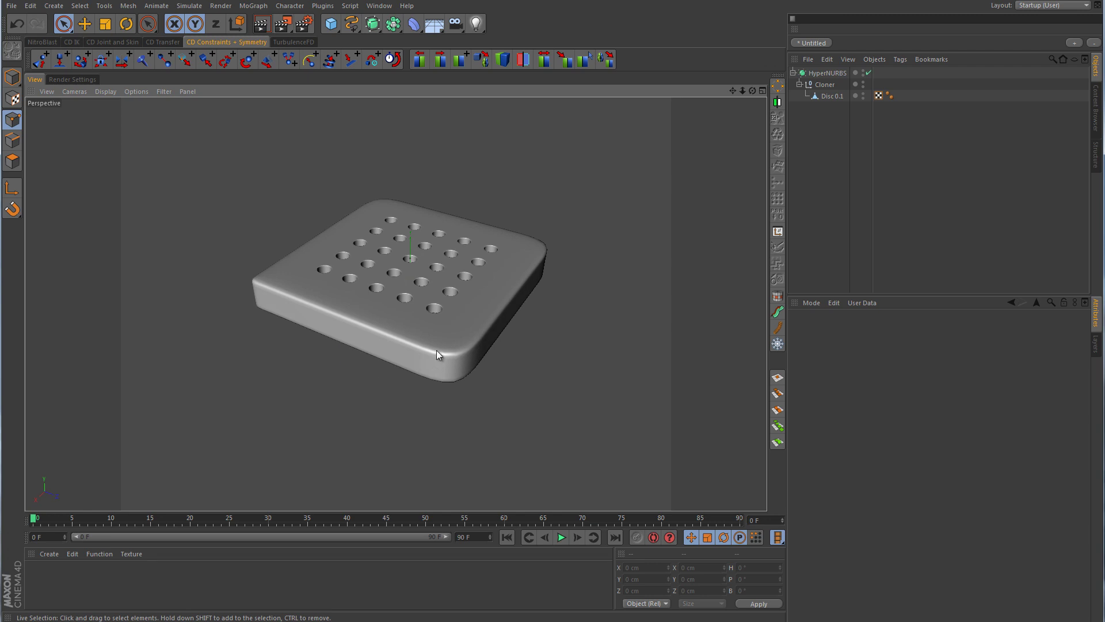
left_click_drag(426, 353, 433, 257, "alt")
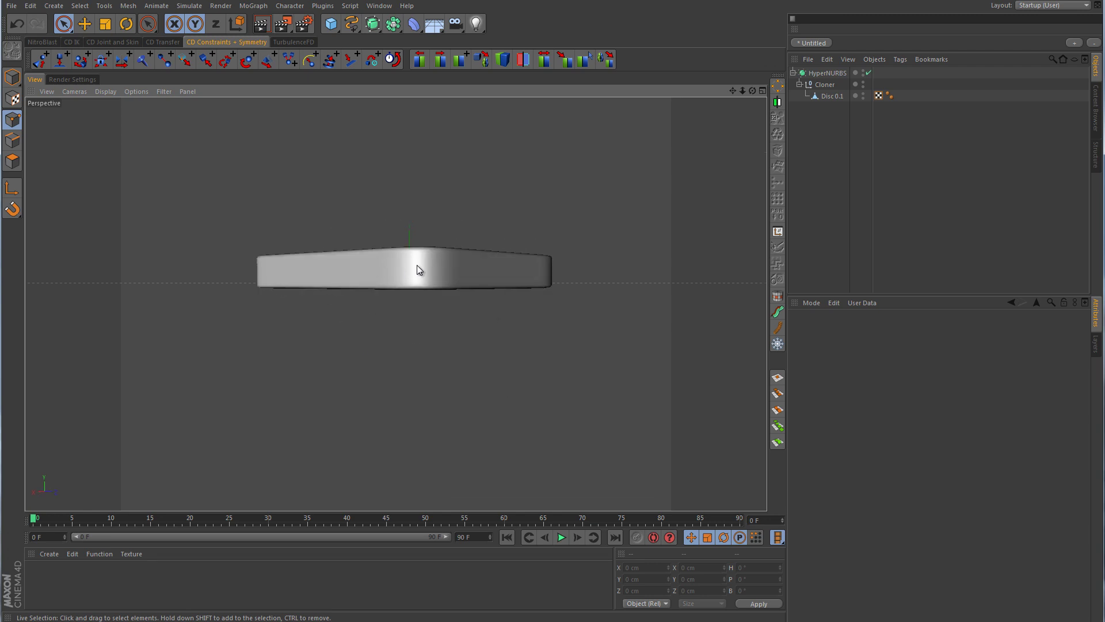
left_click_drag(432, 296, 667, 427, "alt")
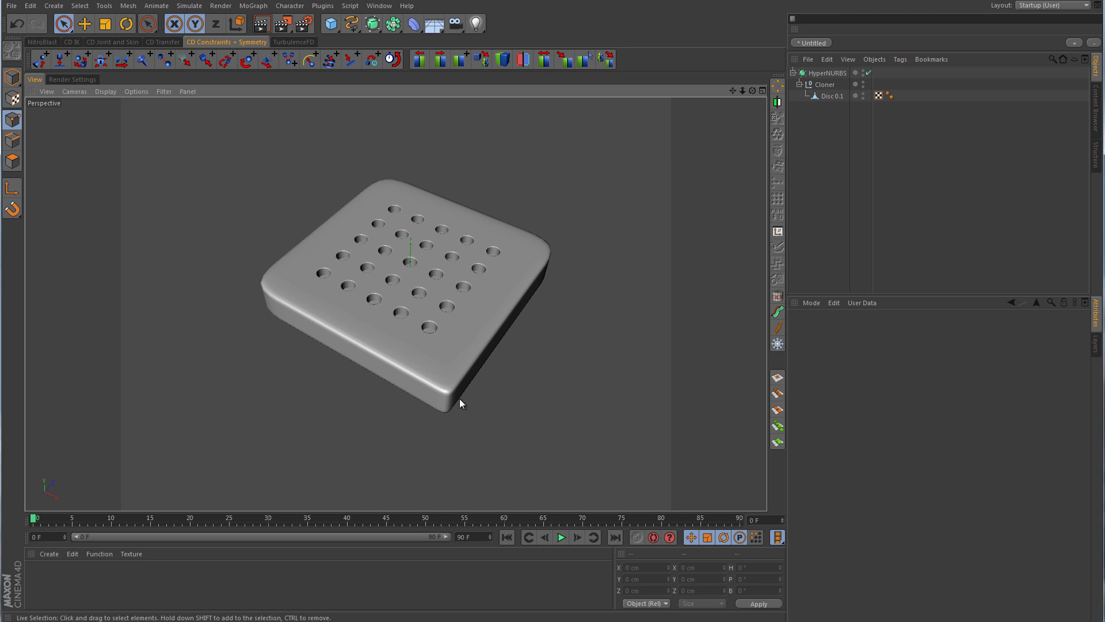
left_click_drag(461, 399, 515, 307, "alt")
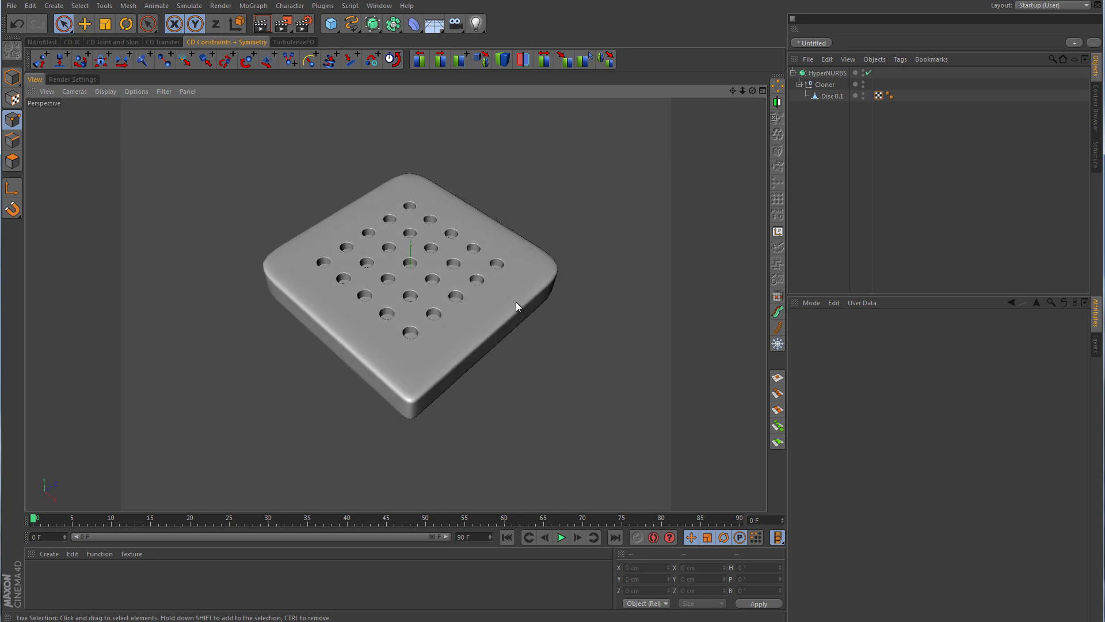
- Delete the HyperNURBS object with everything nested in it to empty the scene
key("ctrl+z")
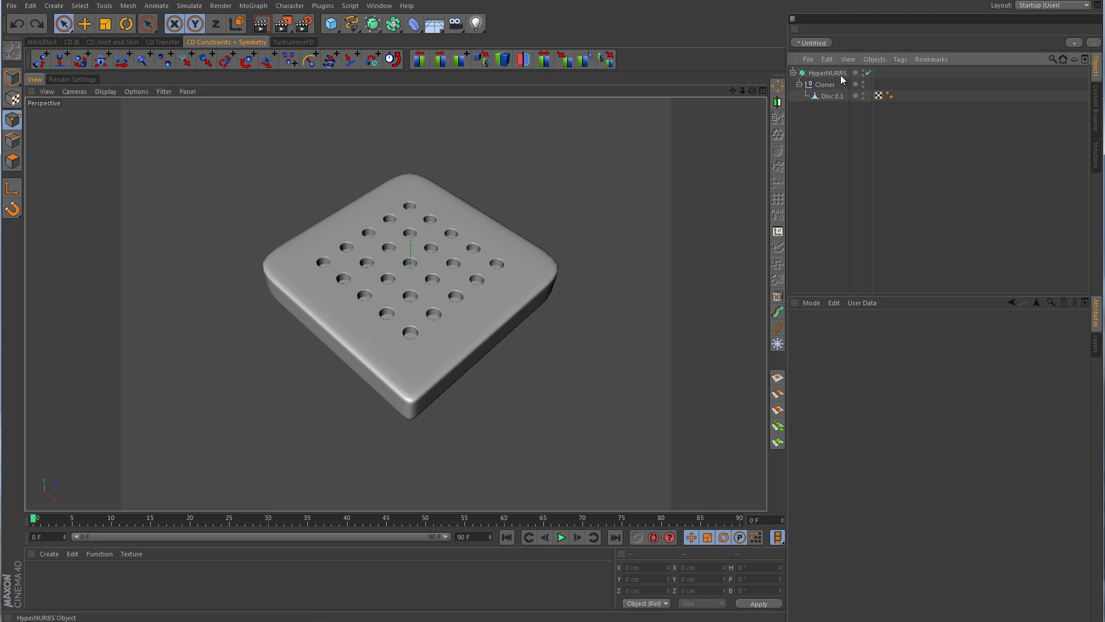
left_click(840, 75)
key("Delete")
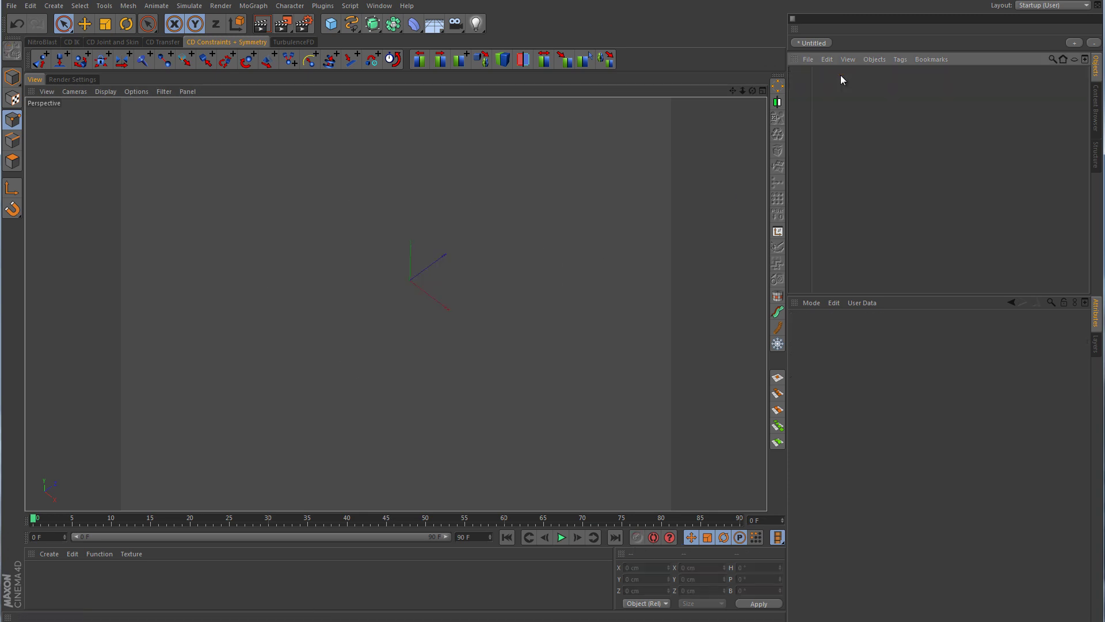
- Unlock the Z axis and add a Disc with 8 rotation segments, 1 disc segment and an inner radius of 50 cm
key("z")
left_click(331, 23)
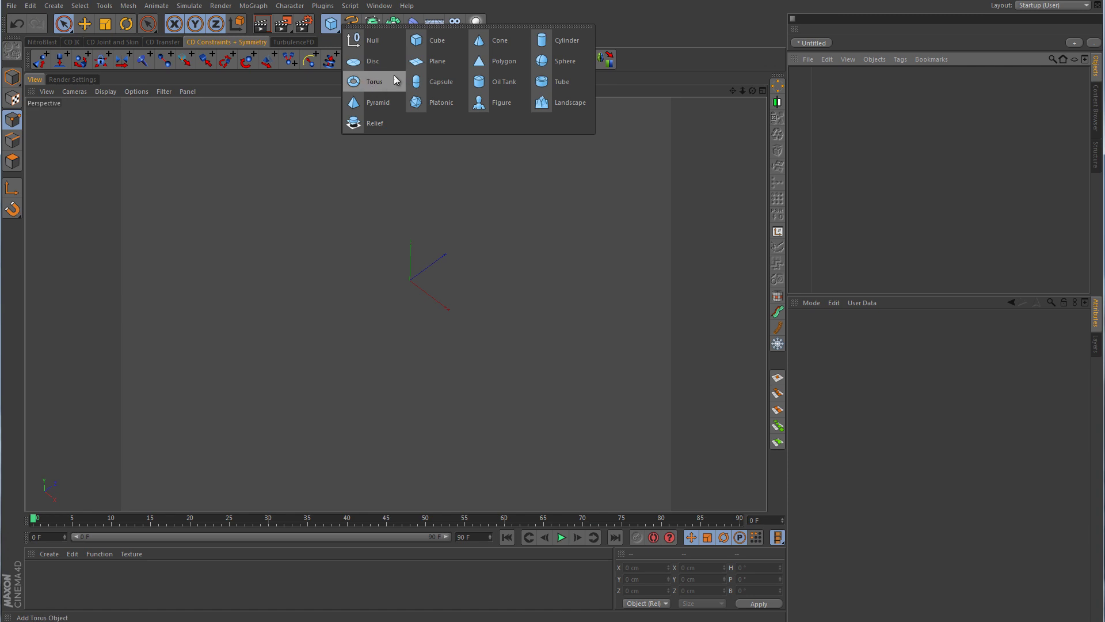
left_click(371, 62)
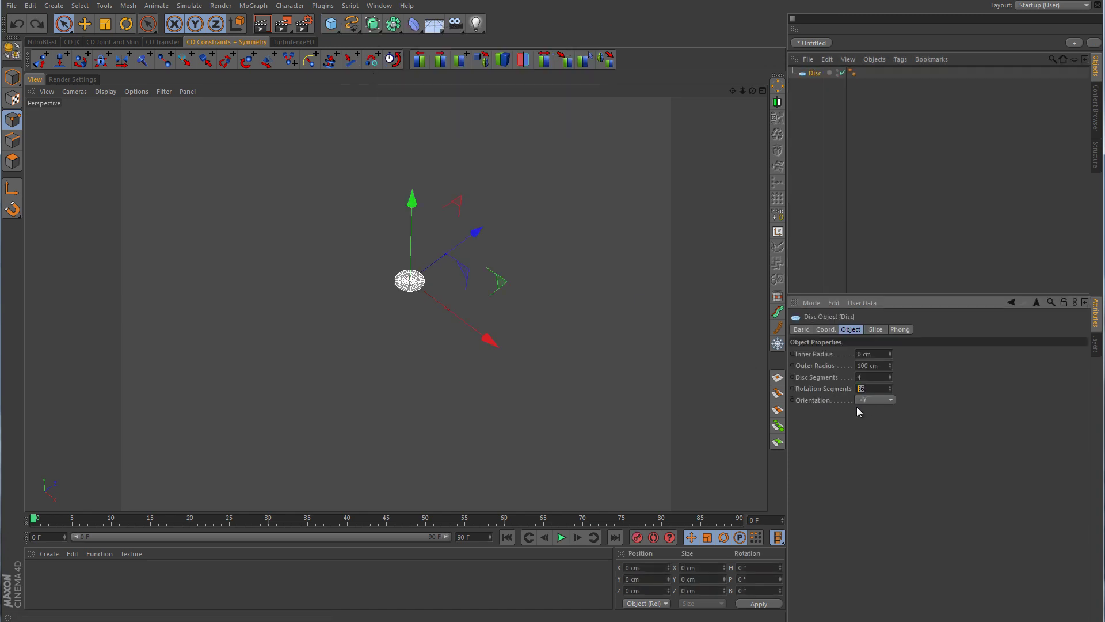
type("8")
key("shift+Tab")
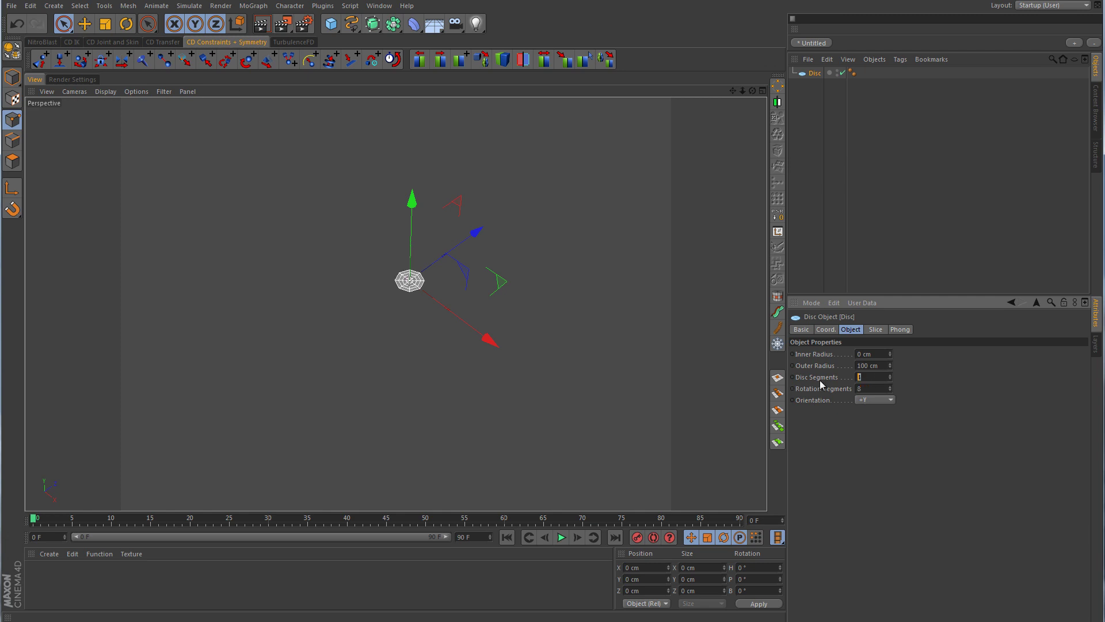
type("1")
type("50")
key("Return")
- Show the disc in the top view, make it editable and switch to point mode
middle_click(611, 271)
middle_click(578, 225)
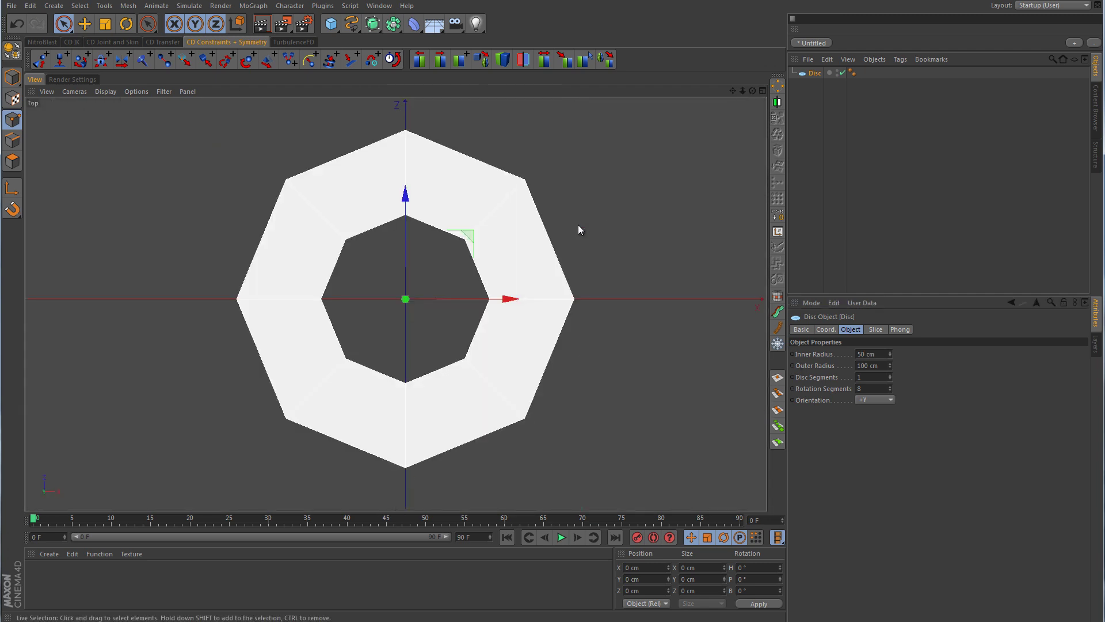
scroll(570, 228, "down", 3)
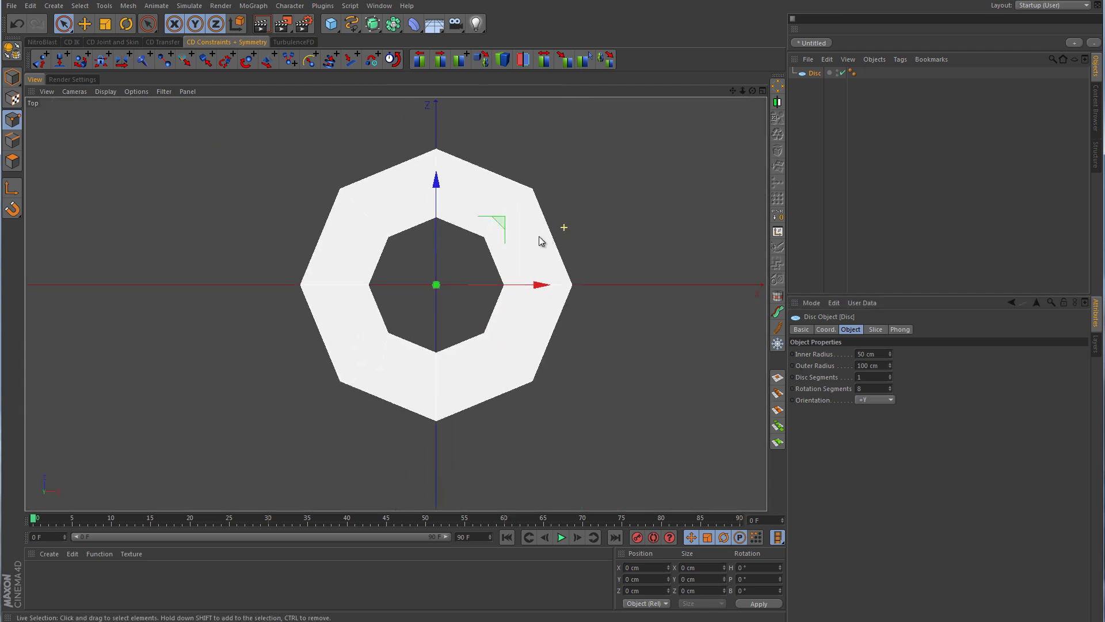
left_click(12, 77)
left_click(12, 50)
left_click(12, 119)
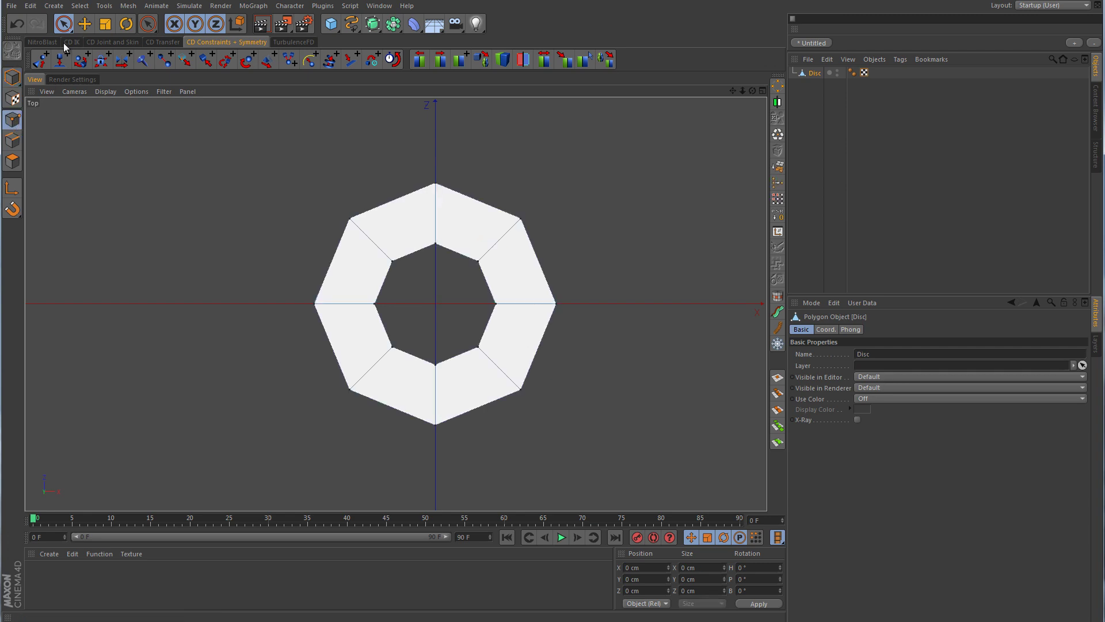
- Select the four diagonal outer points and scale them outward into a square, with size X and Z set to 200 cm
left_click(64, 23)
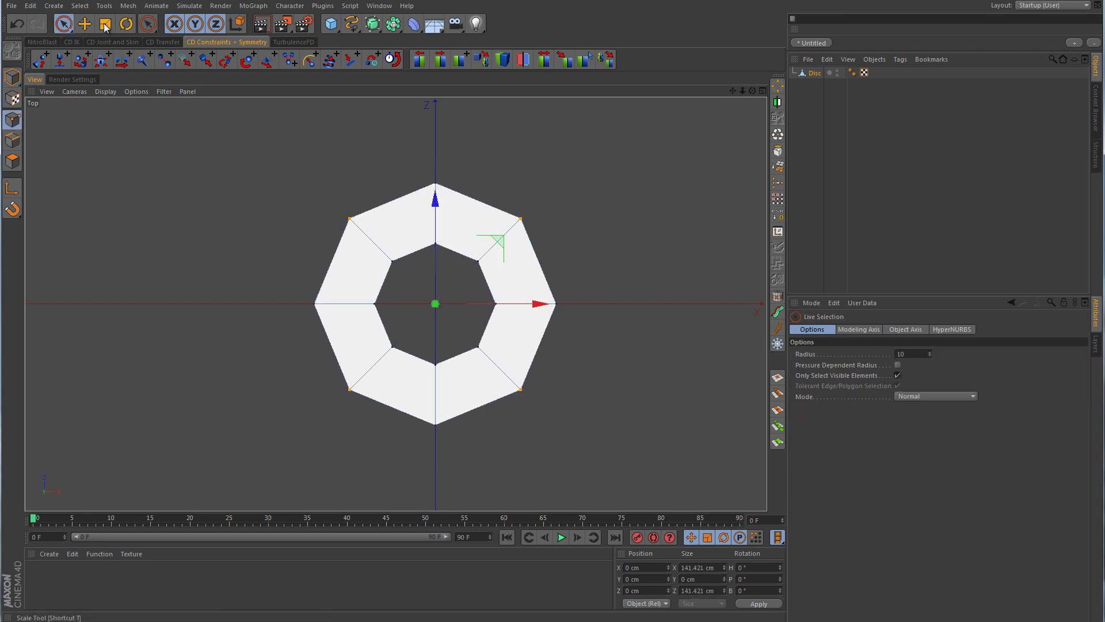
left_click(105, 24)
left_click_drag(169, 196, 397, 199)
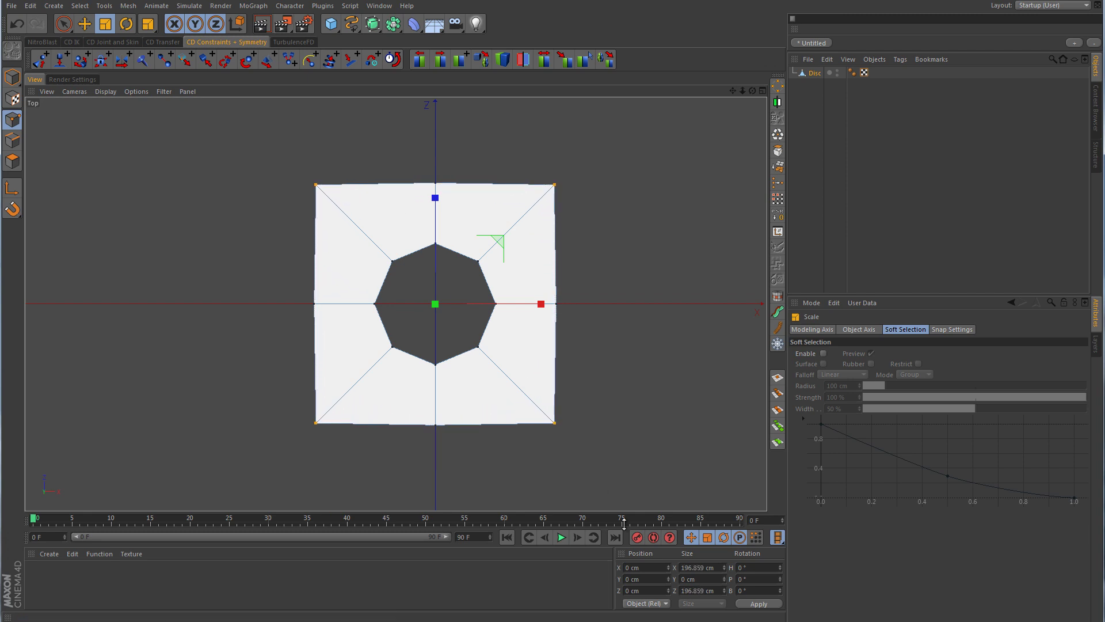
type("200")
key("Return")
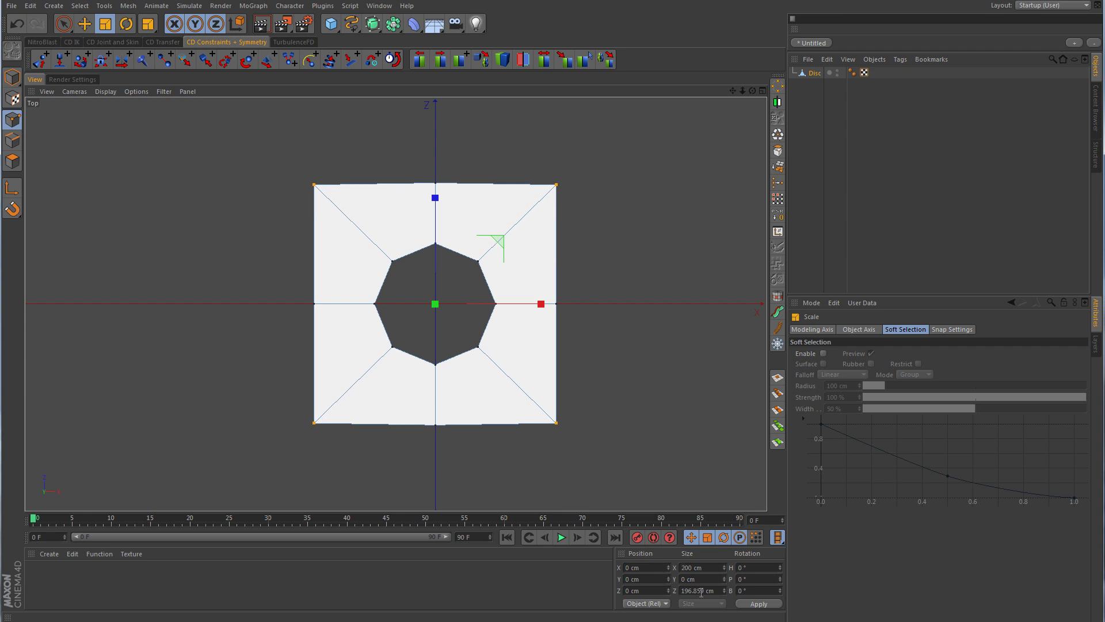
left_click_drag(721, 591, 666, 593)
type("200")
key("Return")
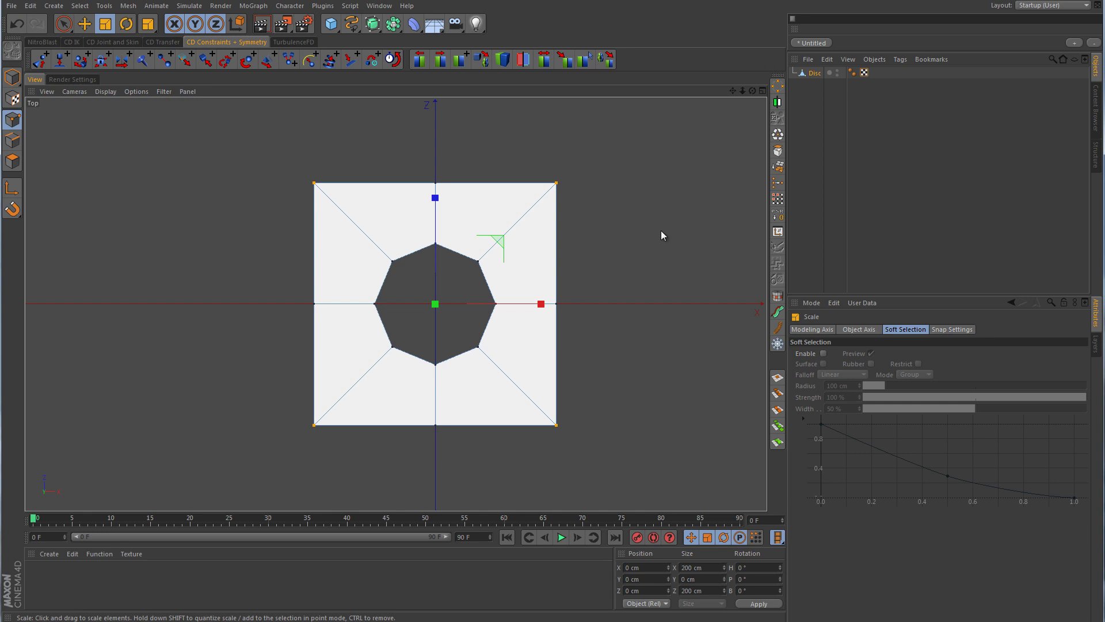
- Loop-select the inner hole boundary in edge mode and pull it down about 61.6 cm along Y to form the hole's wall
middle_click(628, 223)
middle_click(291, 226)
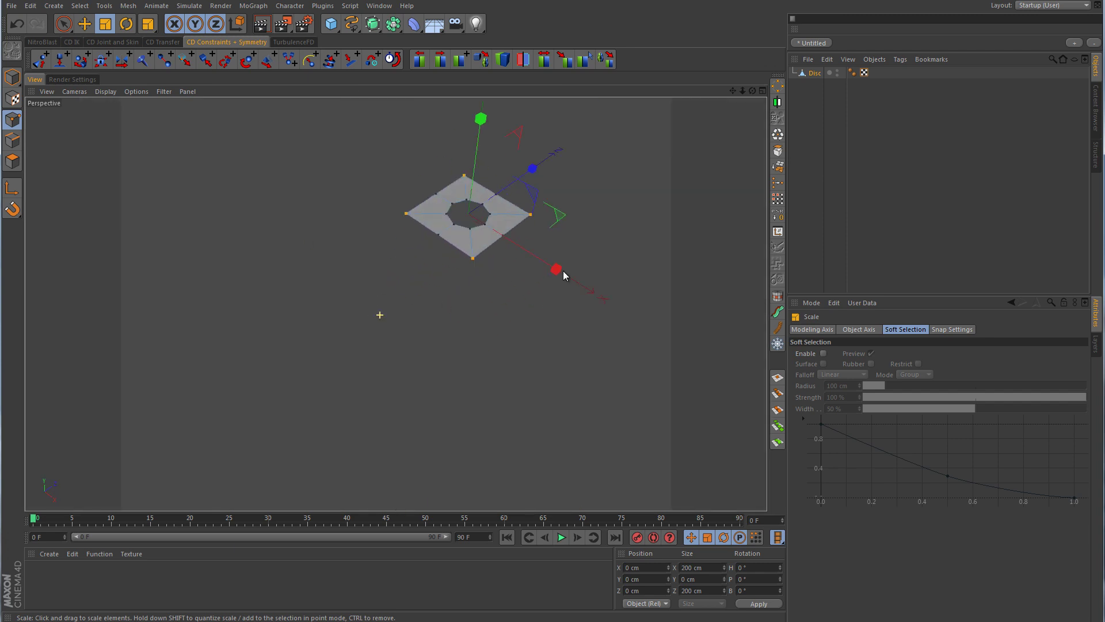
scroll(573, 259, "up", 5)
middle_click_drag(582, 242, 464, 358)
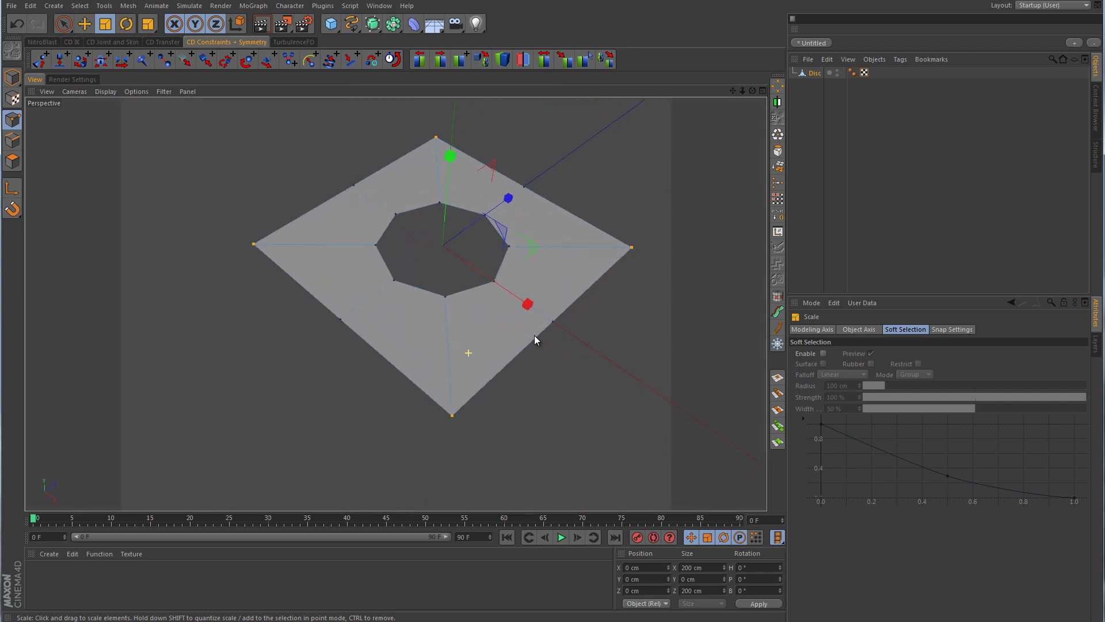
left_click_drag(535, 335, 544, 333)
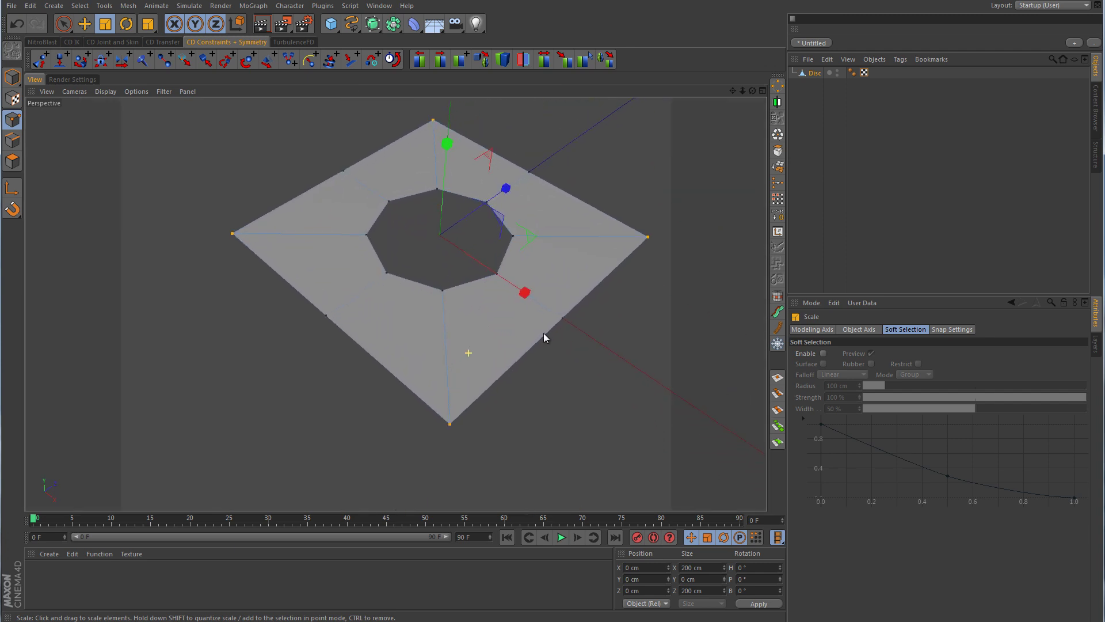
left_click(12, 141)
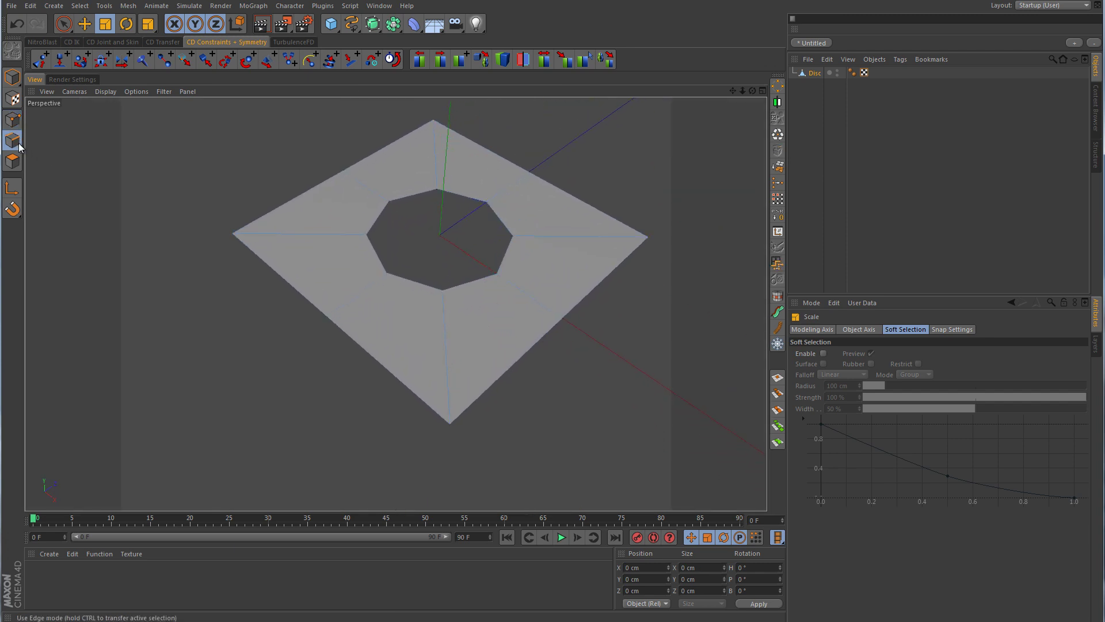
key("u")
key("l")
left_click(463, 281)
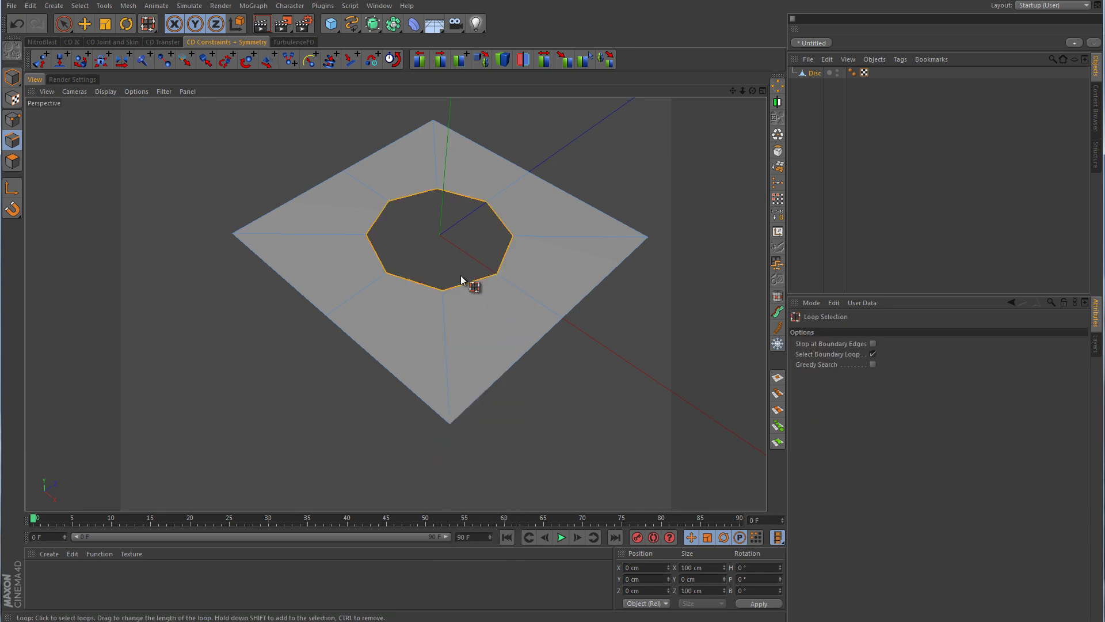
key("e")
left_click_drag(444, 144, 441, 214)
- Cut supporting loops close to the hole's rim with the Knife in Loop mode and return to model mode
right_click(519, 167)
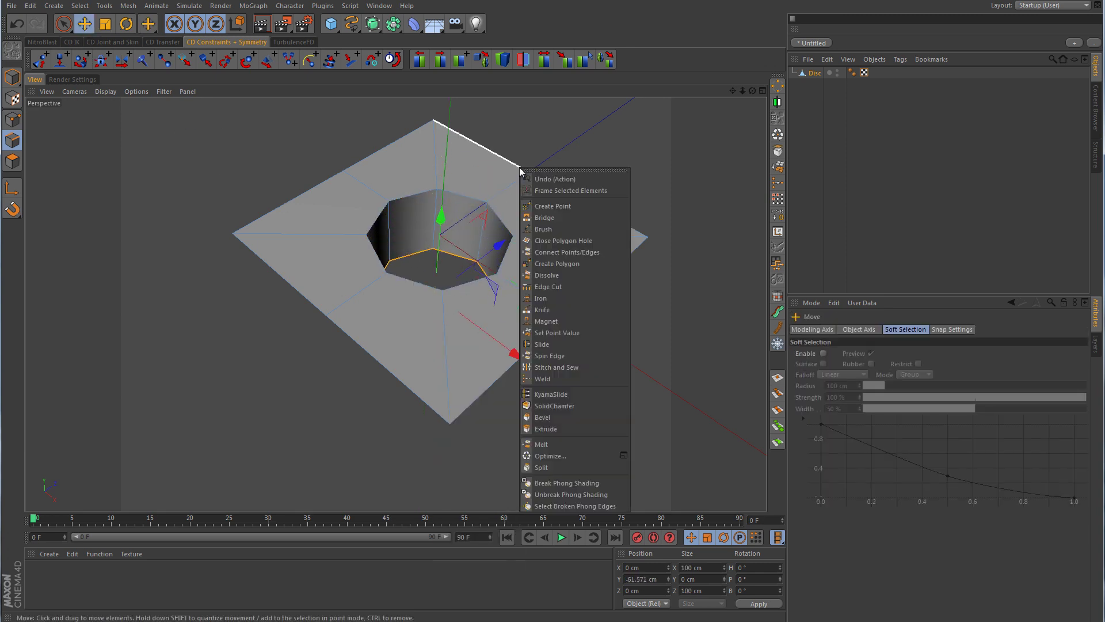
left_click(556, 310)
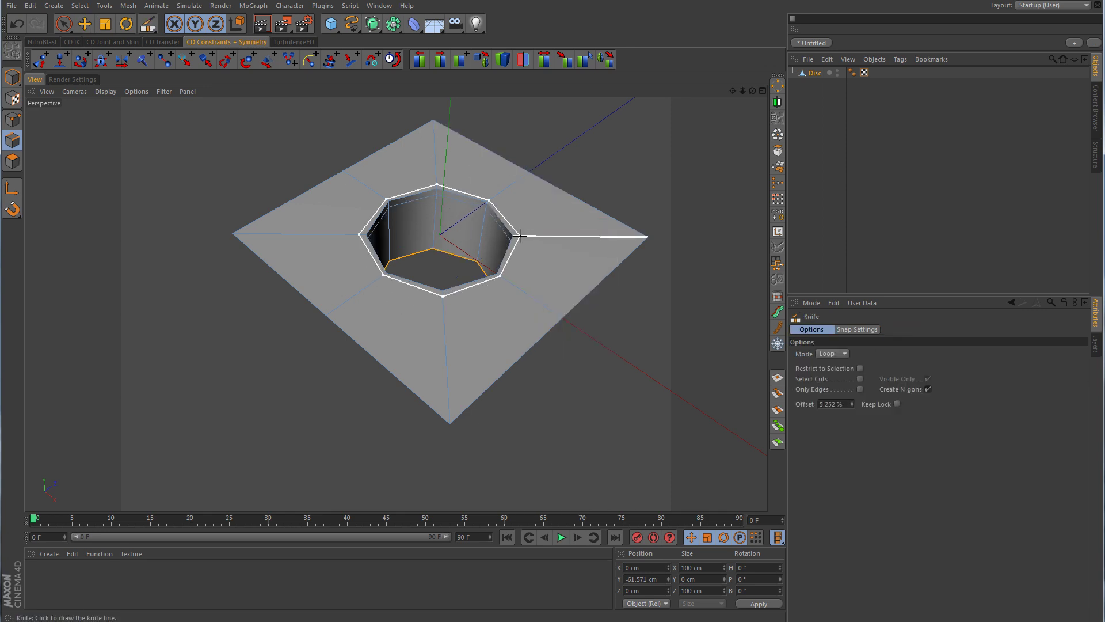
left_click_drag(764, 230, 555, 239, "alt")
left_click(14, 79)
key("e")
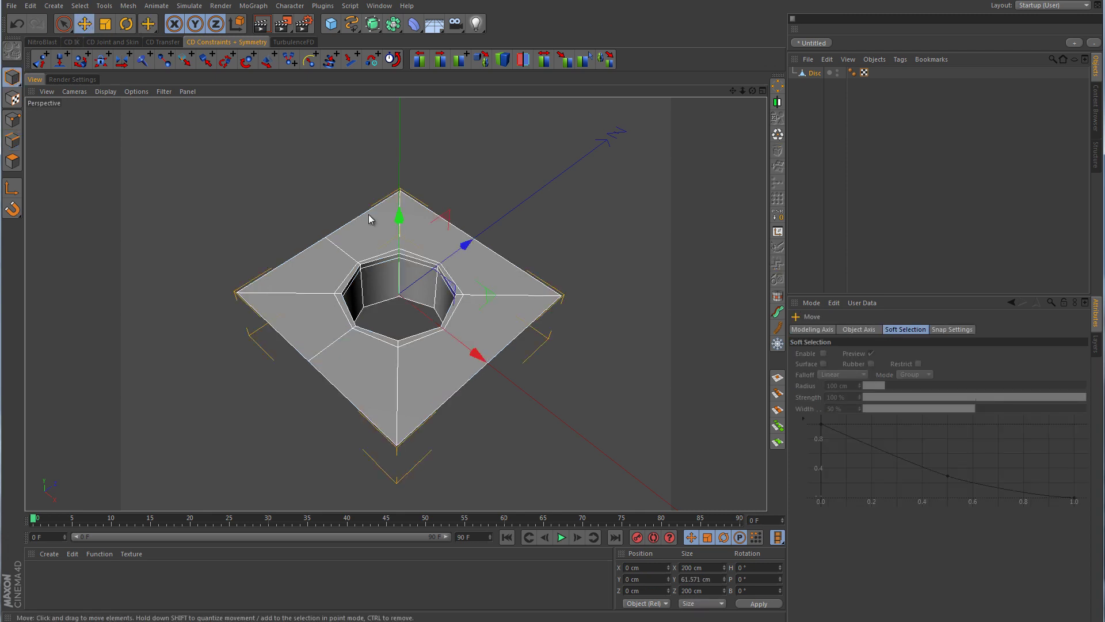
- Add a MoGraph Cloner with the holed Disc tile as its child
middle_click(571, 216)
middle_click(572, 217)
scroll(658, 185, "down", 3)
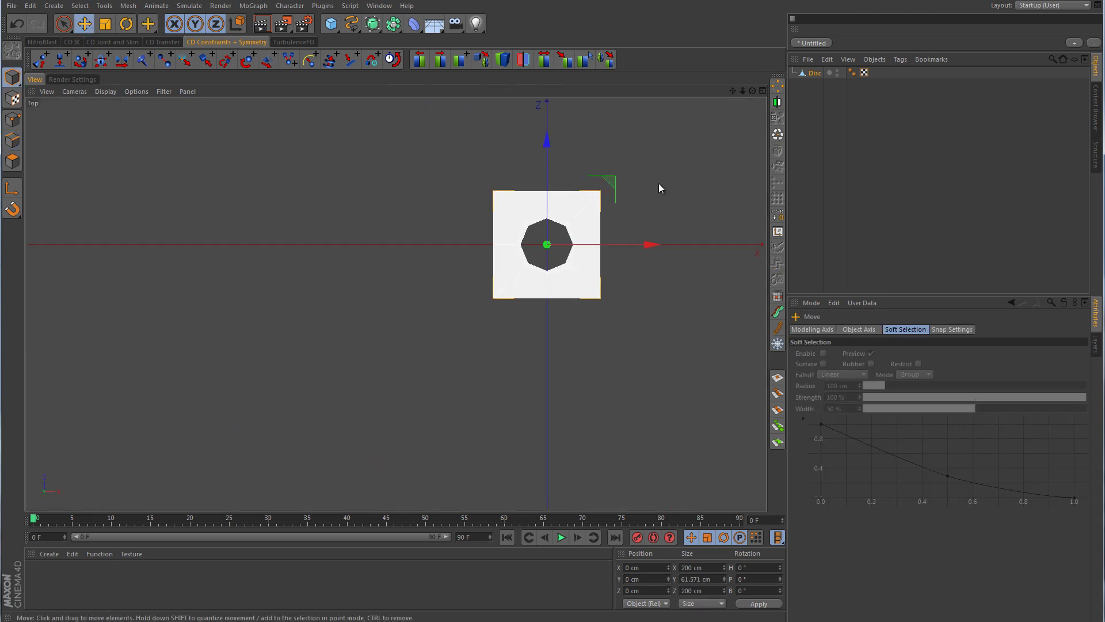
middle_click_drag(658, 185, 270, 263, "alt")
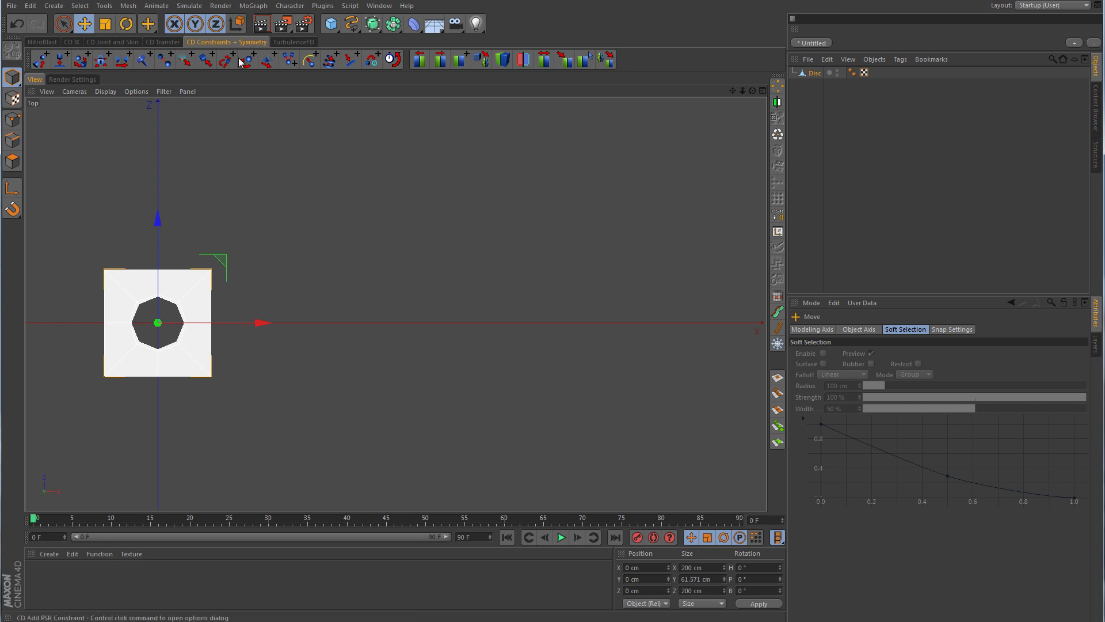
left_click(246, 7)
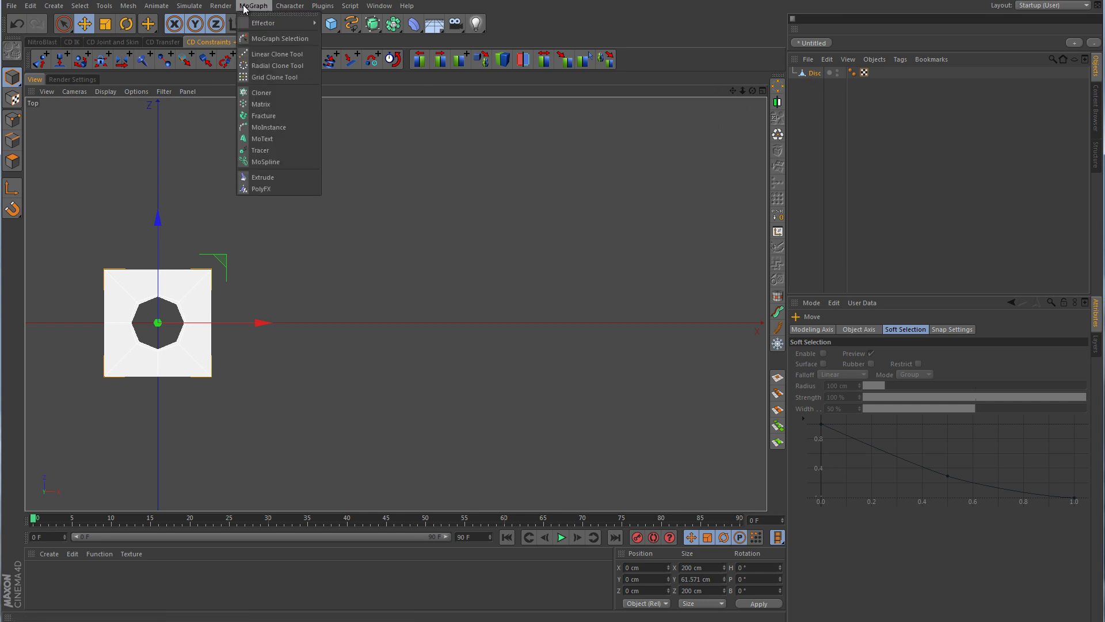
left_click(264, 94)
- Set the Linear Cloner's count to 5 and its Y offset per step to 0 cm, and show the top view
key("F5")
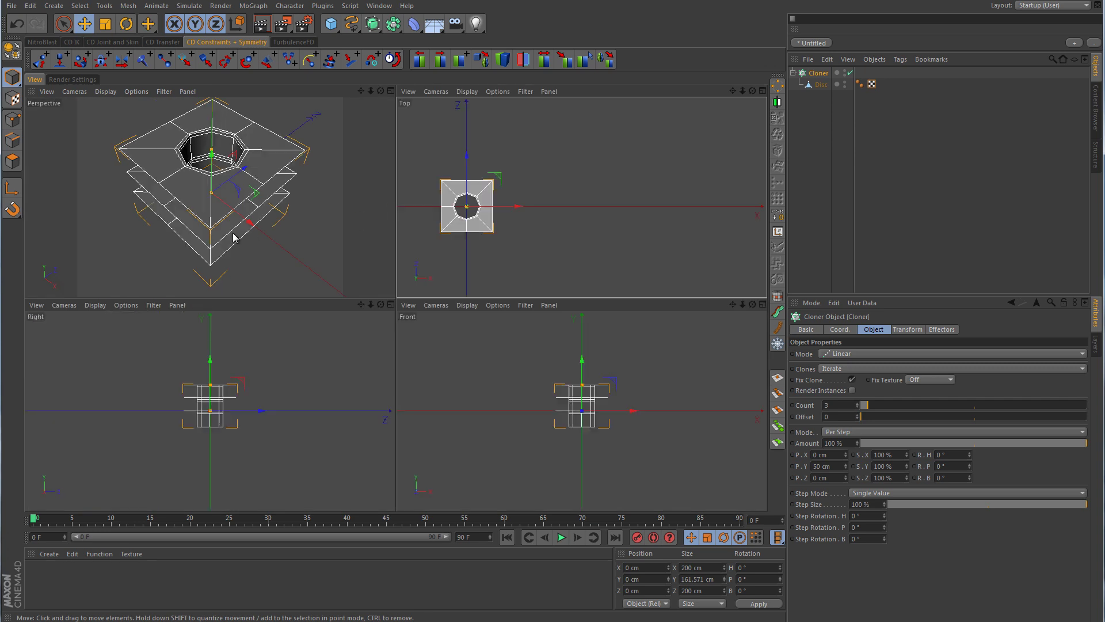
key("F1")
left_click_drag(552, 309, 506, 310, "alt")
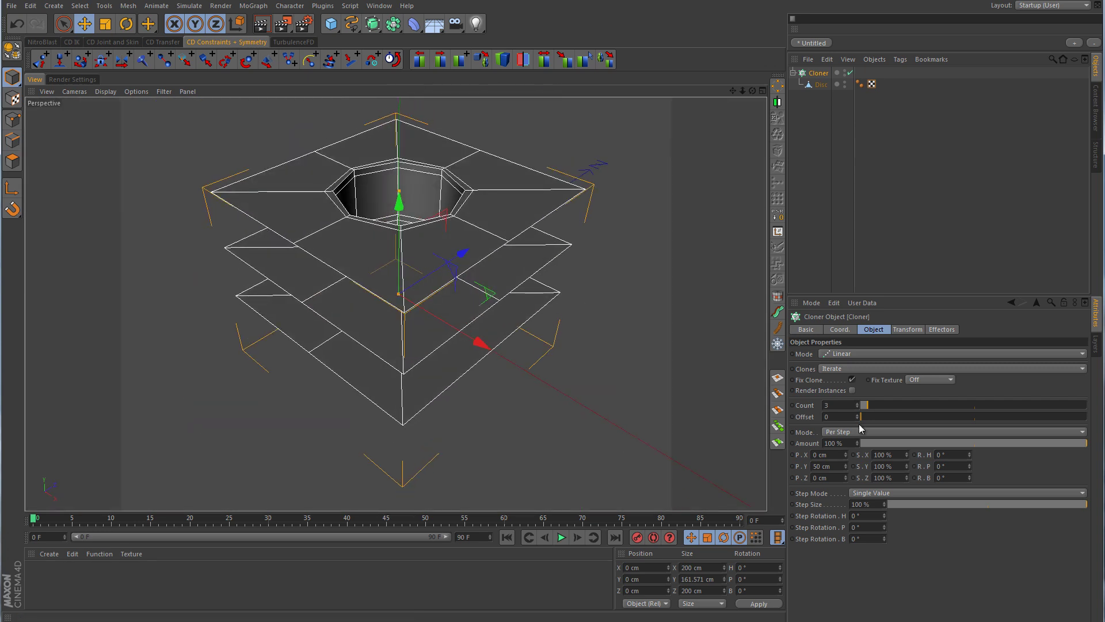
left_click(857, 403)
left_click(857, 404)
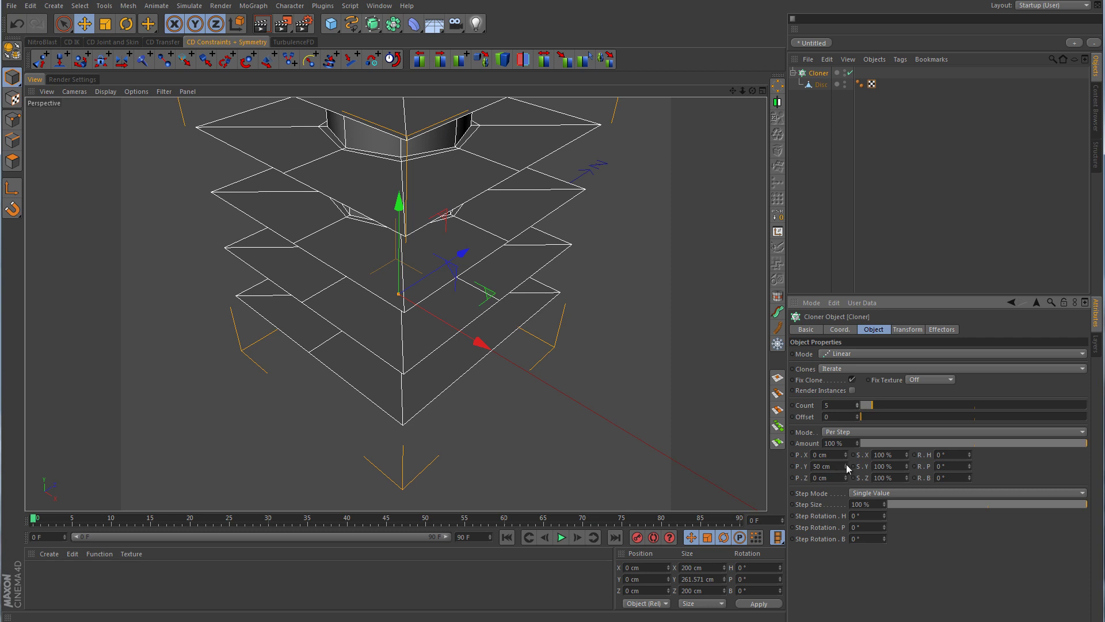
left_click_drag(846, 464, 846, 465)
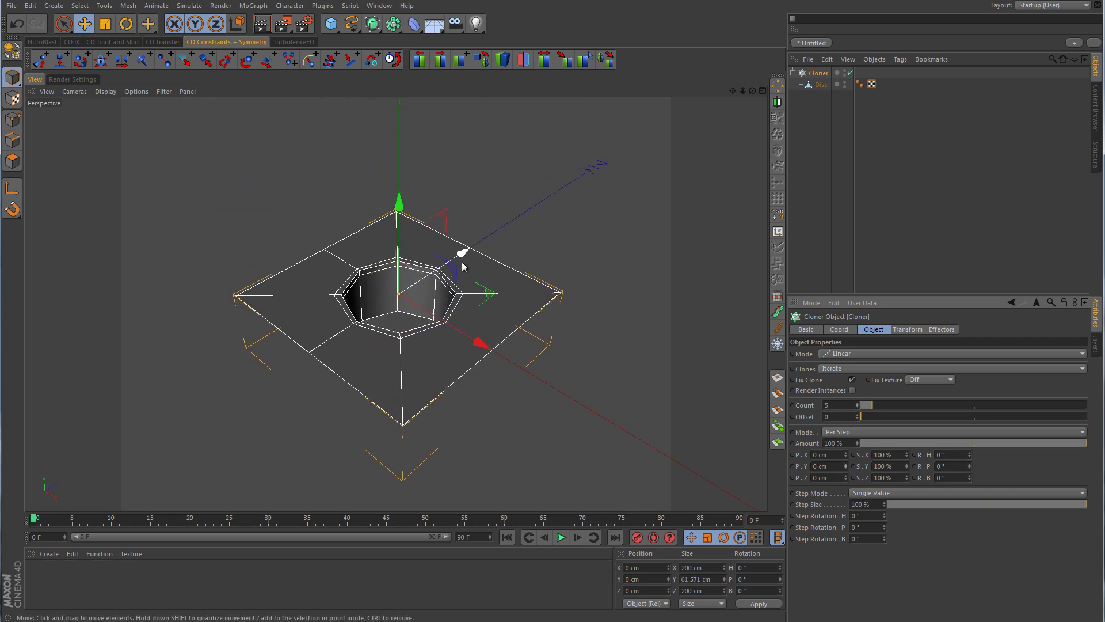
middle_click(518, 242)
middle_click(511, 268)
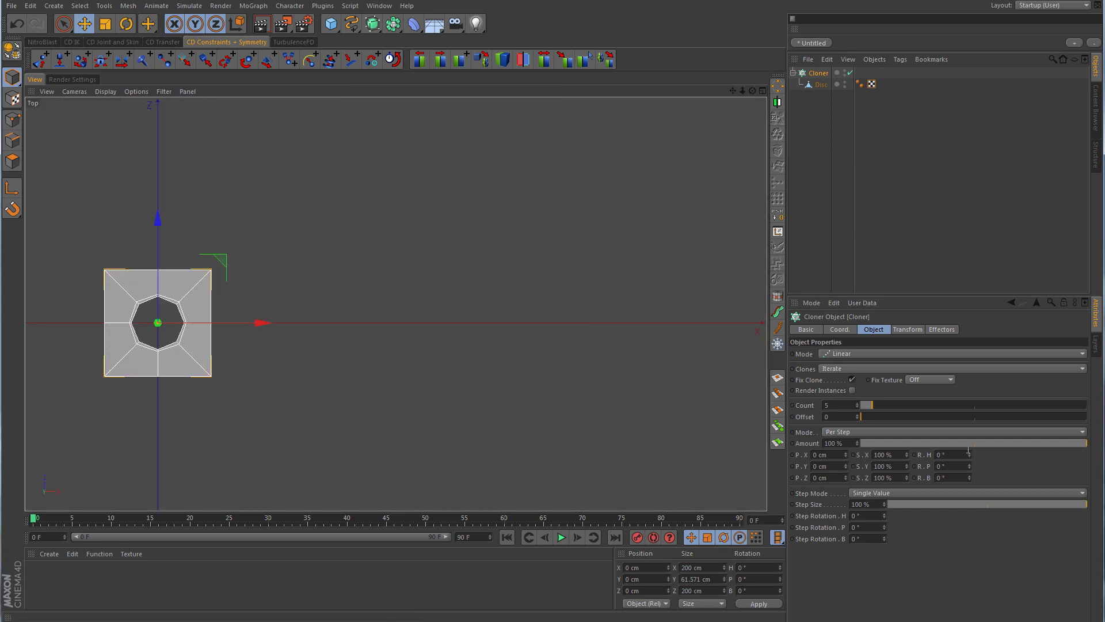
- Set the Linear Cloner's X offset per step to 200 cm so the holed tiles form a continuous row
left_click_drag(847, 452, 848, 450)
left_click(847, 458)
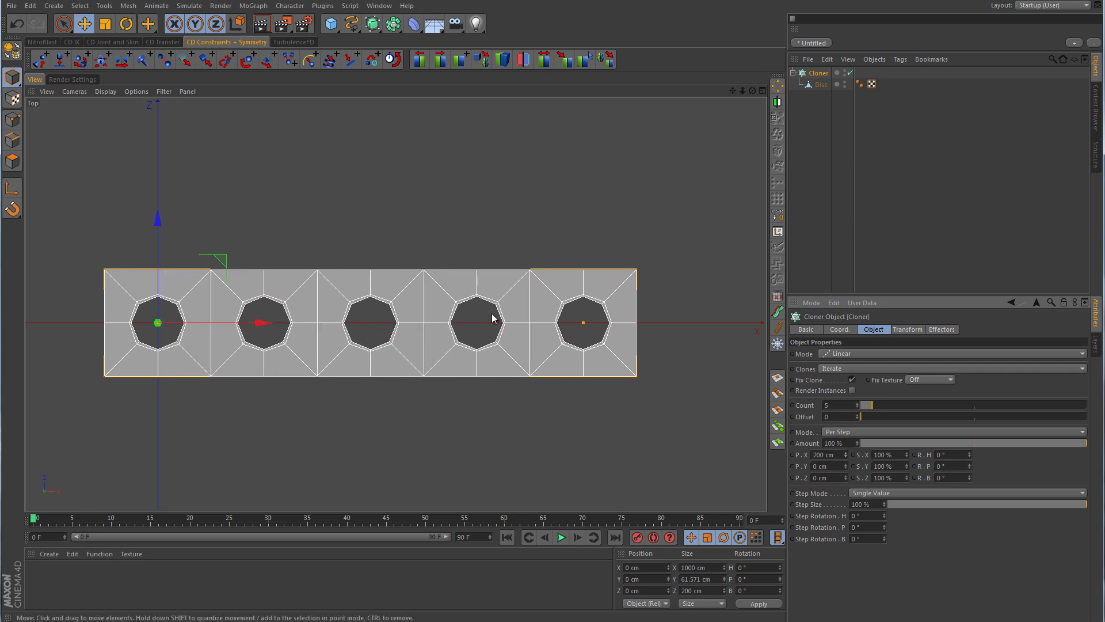
scroll(539, 215, "down", 3)
middle_click_drag(516, 193, 497, 267, "alt")
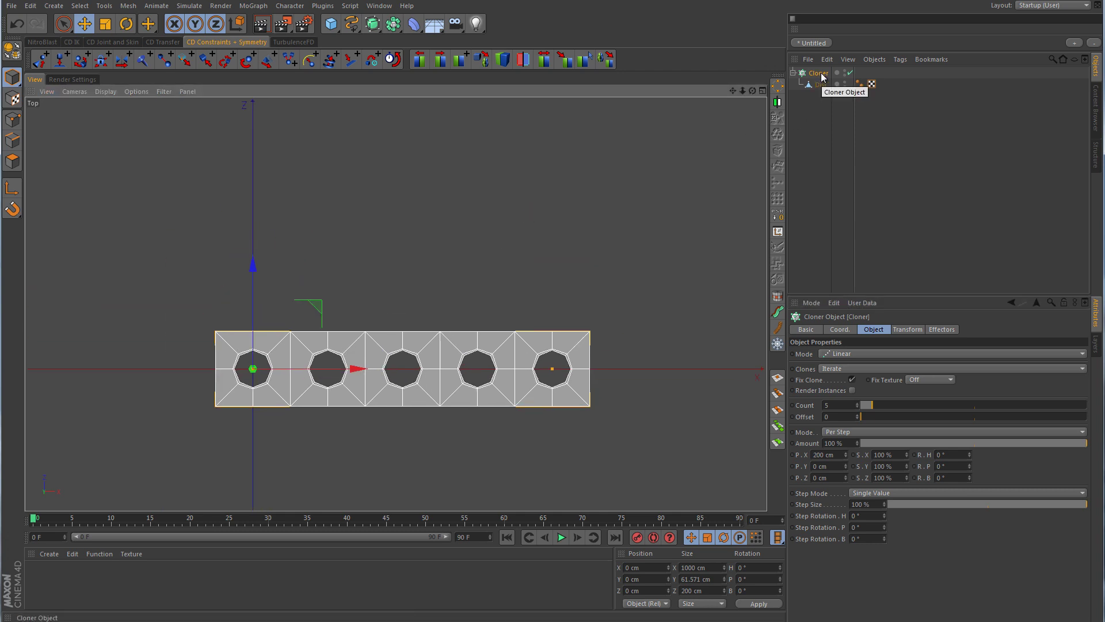
- Duplicate the Cloner with its Disc tile and move the copy 200 cm along Z to form a second row
left_click_drag(822, 77, 820, 133, "ctrl")
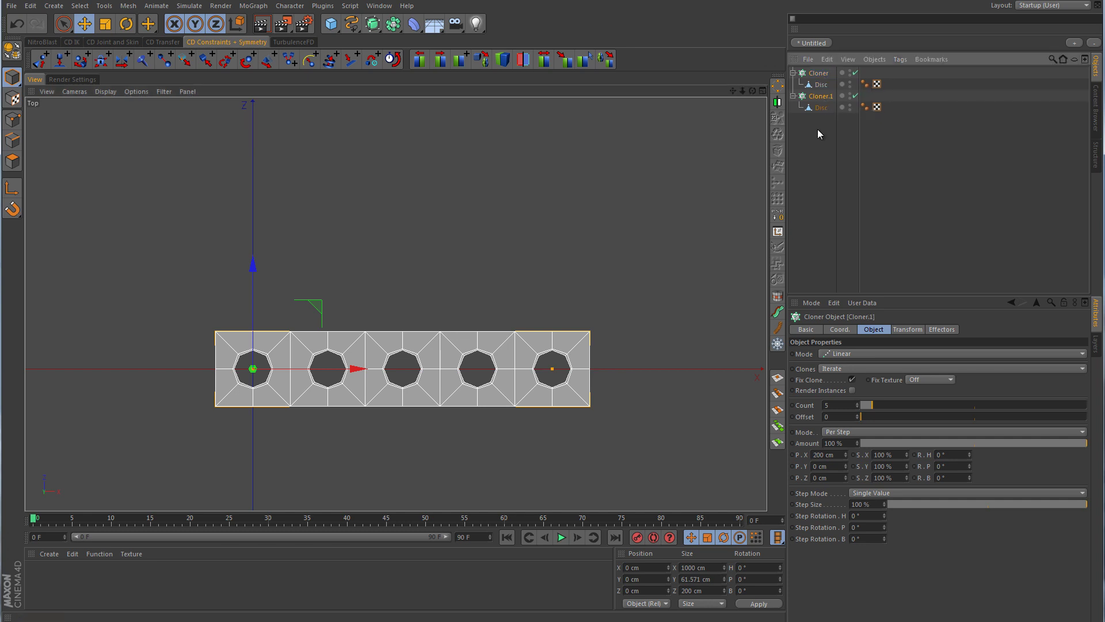
middle_click_drag(353, 313, 555, 294, "alt")
scroll(476, 308, "up", 4)
scroll(473, 313, "up", 2)
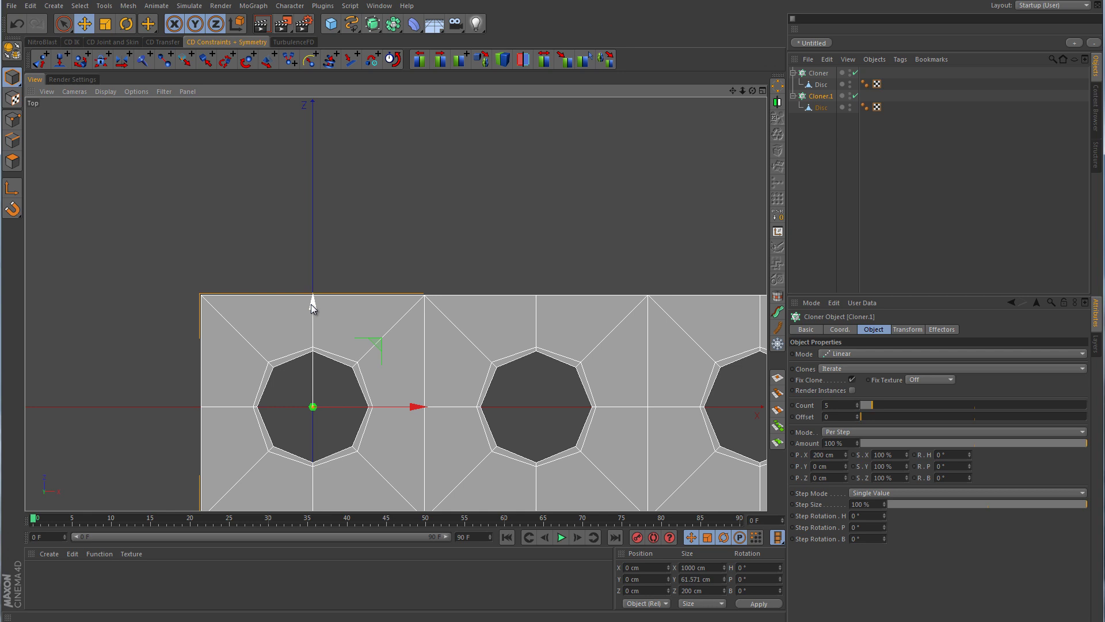
left_click_drag(311, 304, 382, 413)
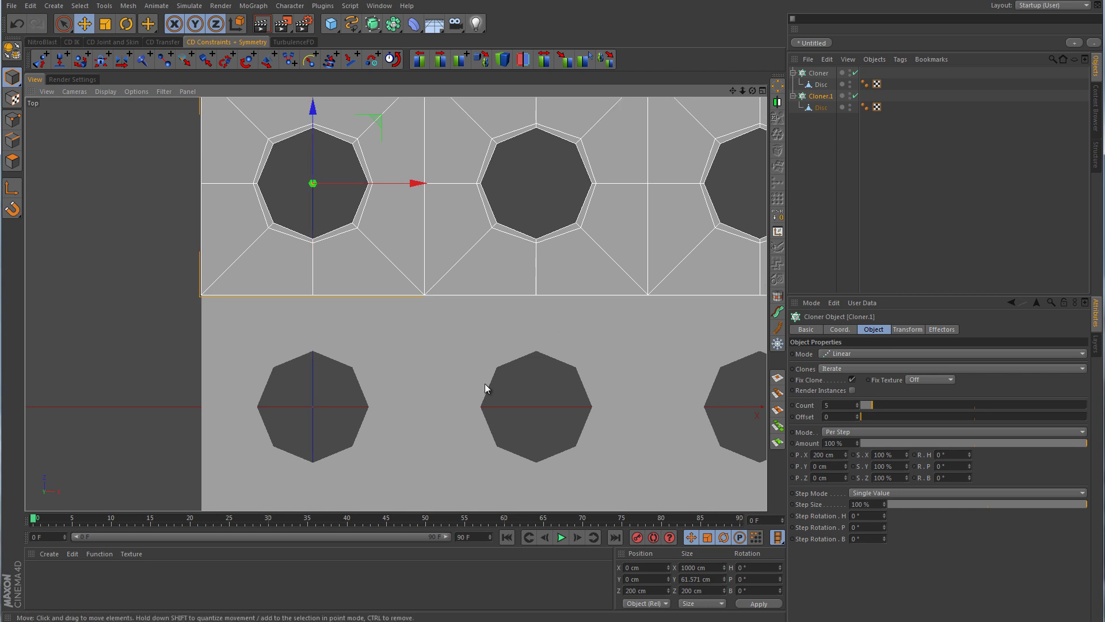
- Deselect the rows and set the top view's display to Gouraud Shading (Lines)
left_click(851, 175)
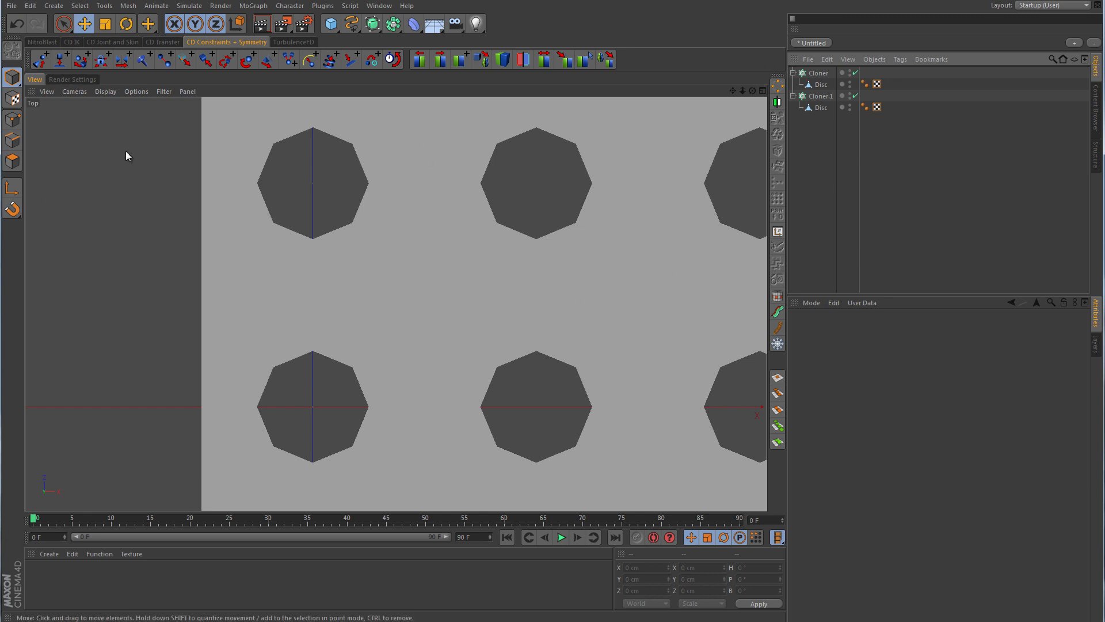
left_click(107, 92)
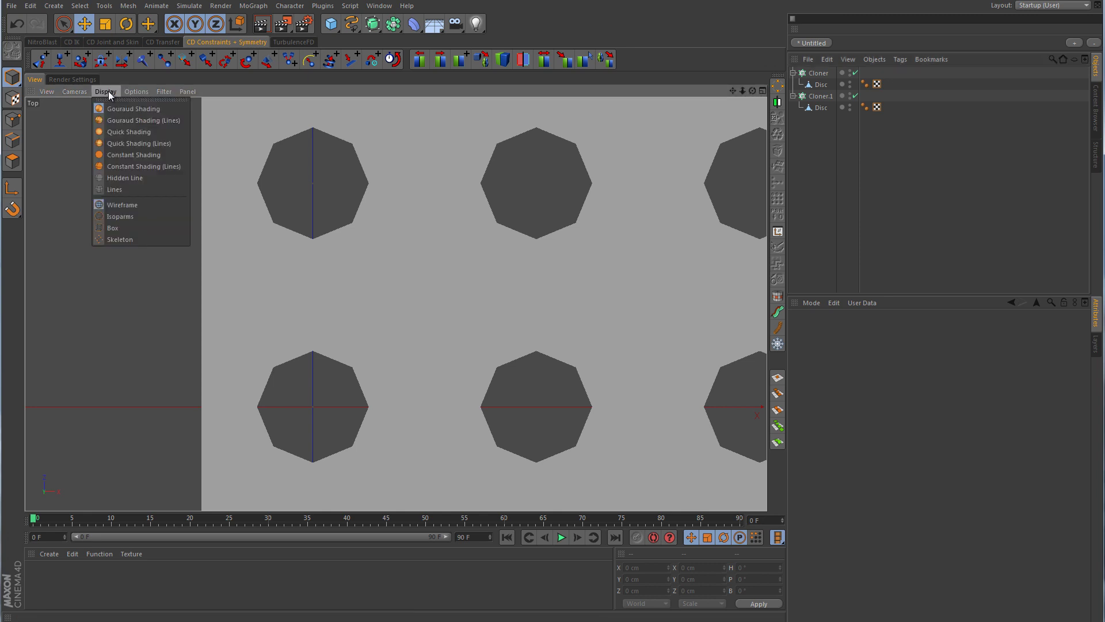
left_click(106, 121)
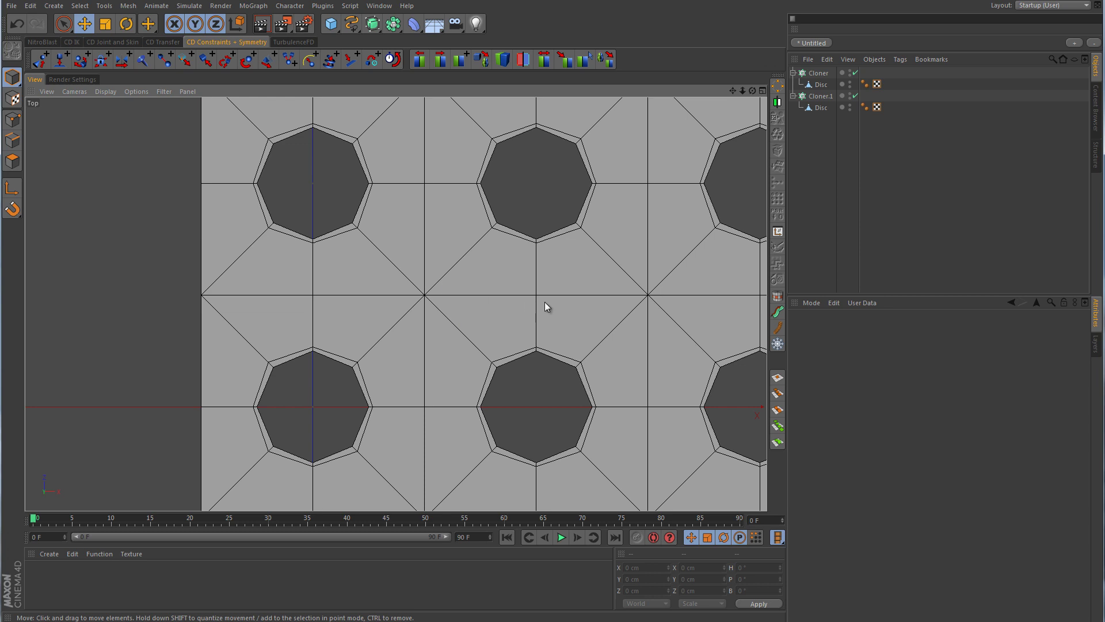
scroll(686, 311, "down", 5)
middle_click_drag(602, 323, 397, 327, "alt")
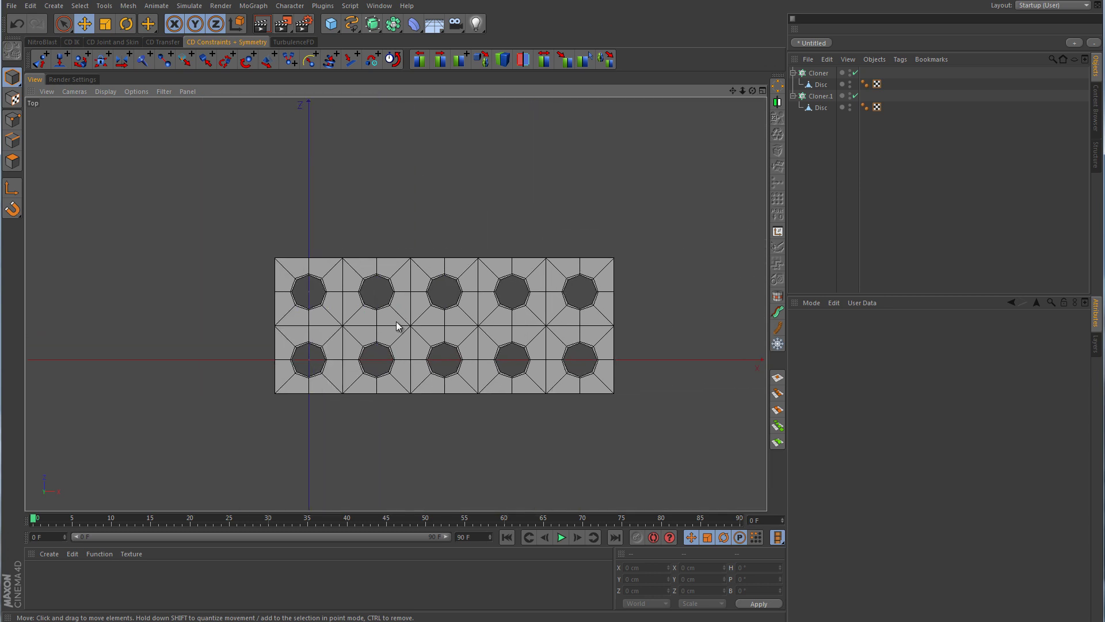
- Shift the second row, Cloner.1, 100 cm along X so its holes are staggered against the first row
left_click(821, 96)
scroll(405, 333, "up", 5)
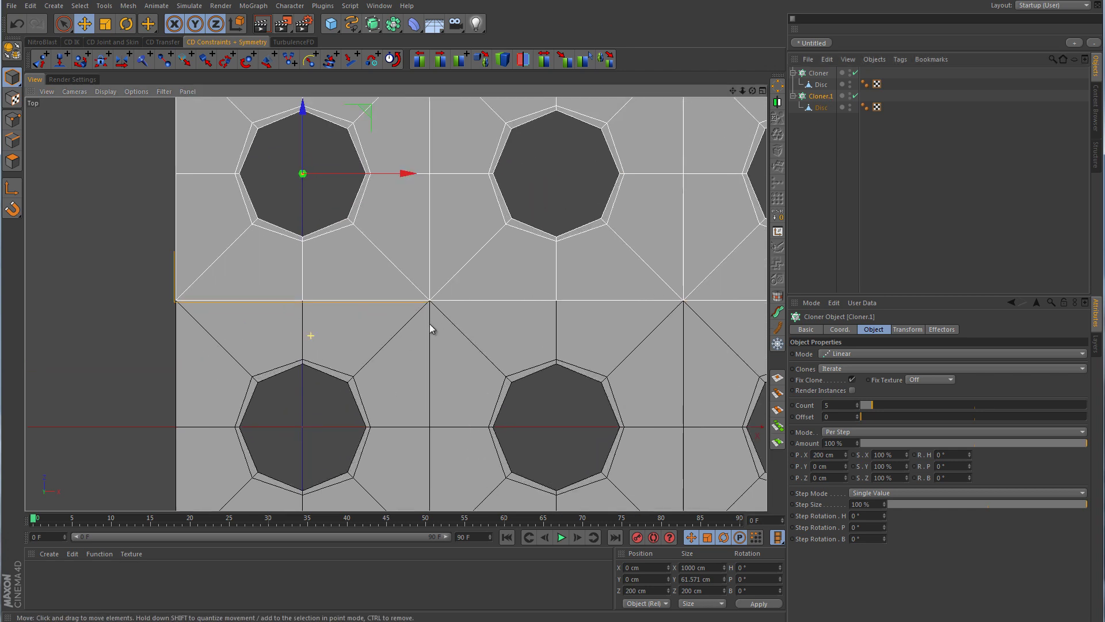
scroll(477, 251, "up", 1)
middle_click_drag(443, 209, 425, 315, "alt")
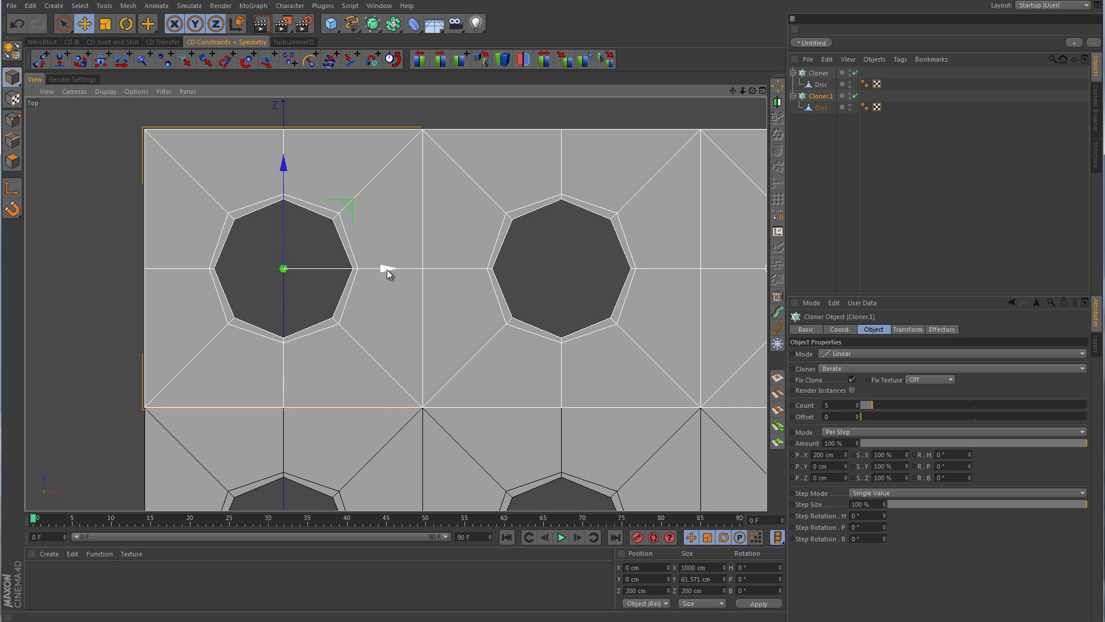
left_click_drag(386, 270, 529, 274)
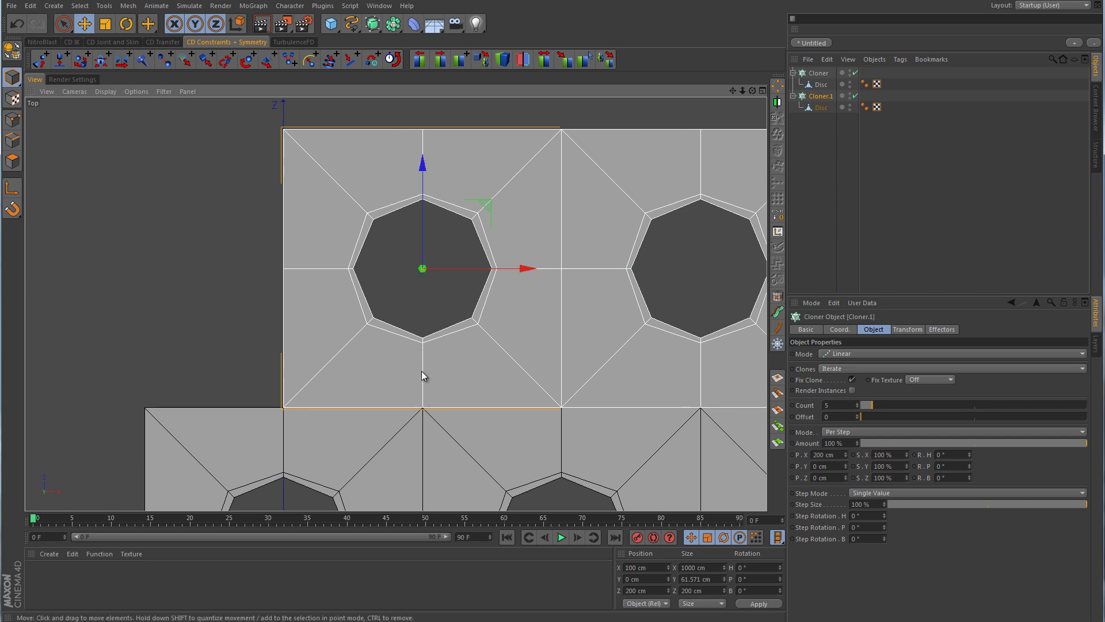
middle_click_drag(509, 429, 482, 328, "alt")
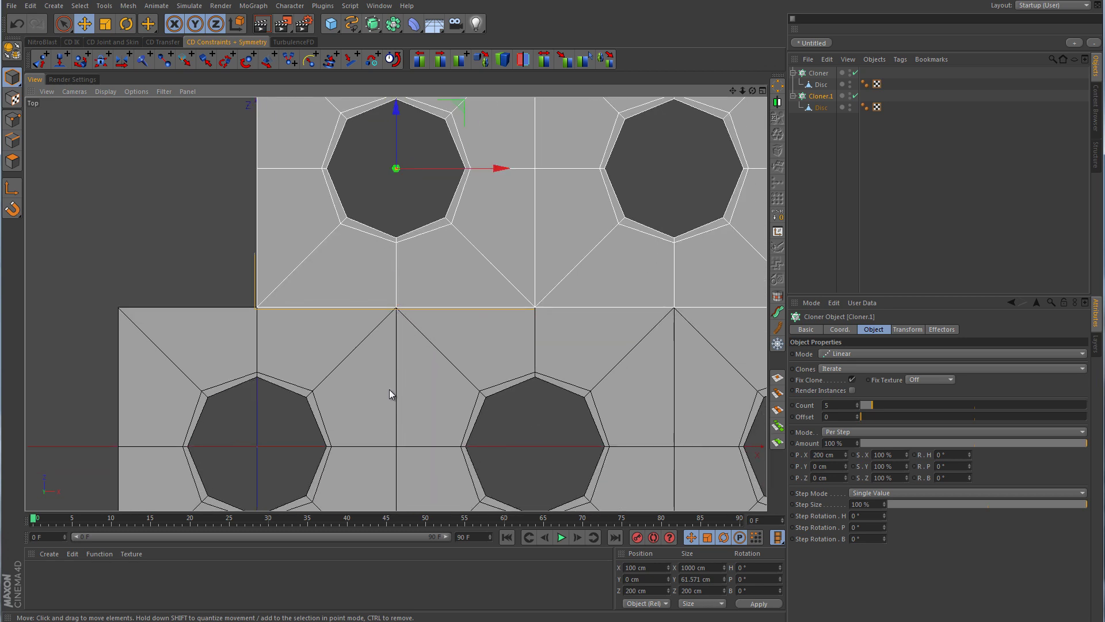
- Duplicate Cloner.1 and place the copy at X 0 cm and Z 400 cm as the third row
scroll(575, 329, "down", 5)
middle_click_drag(526, 341, 364, 354, "alt")
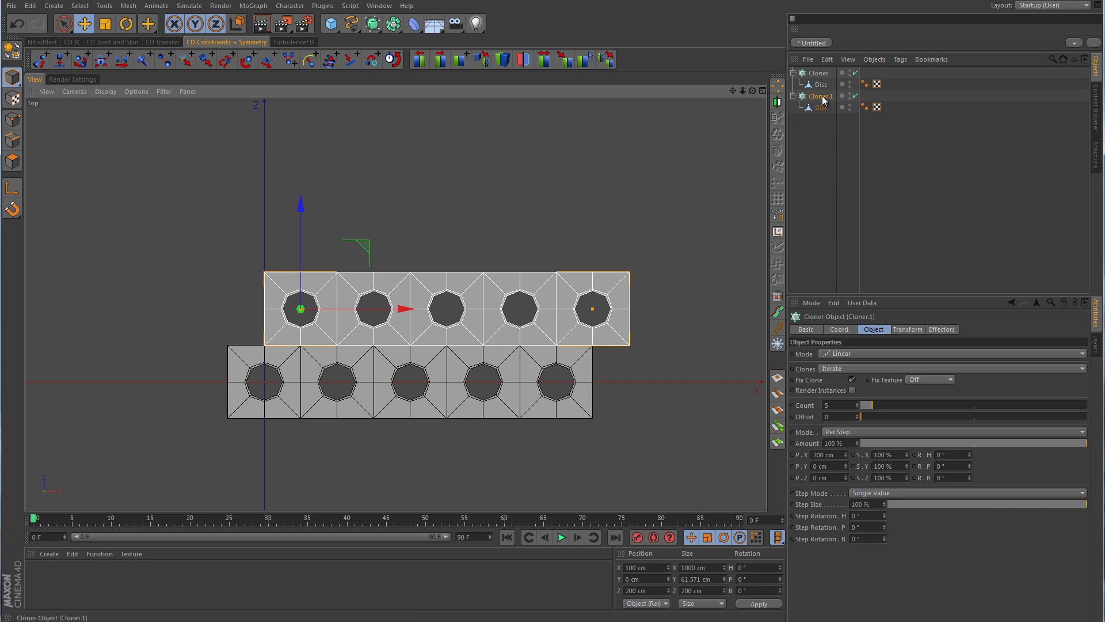
left_click_drag(824, 99, 824, 154, "ctrl")
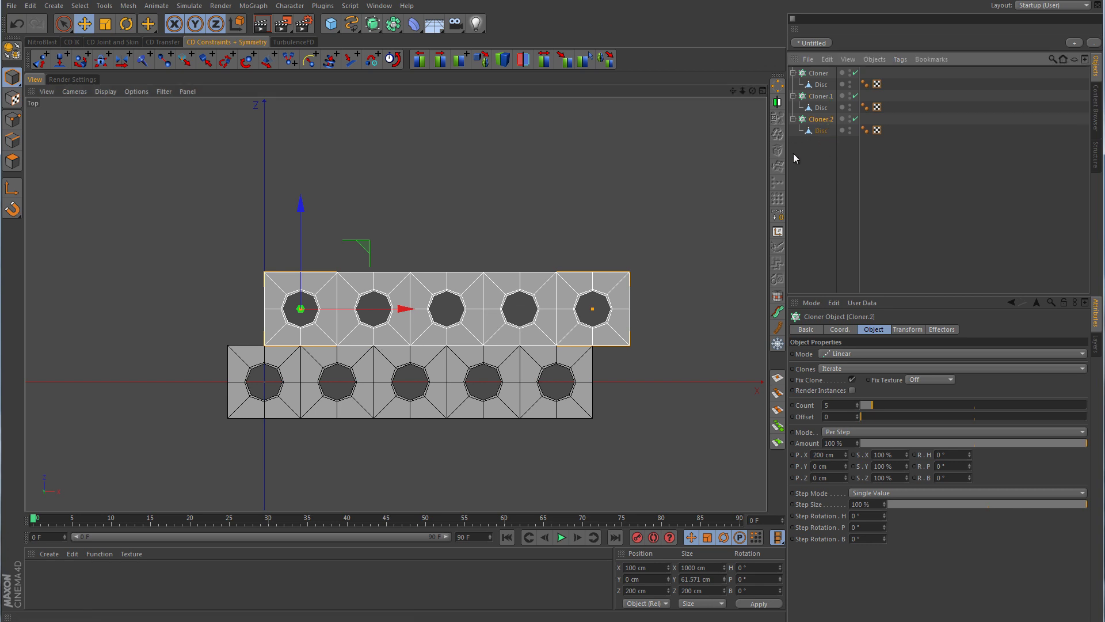
scroll(346, 311, "up", 5)
middle_click_drag(402, 313, 469, 316, "alt")
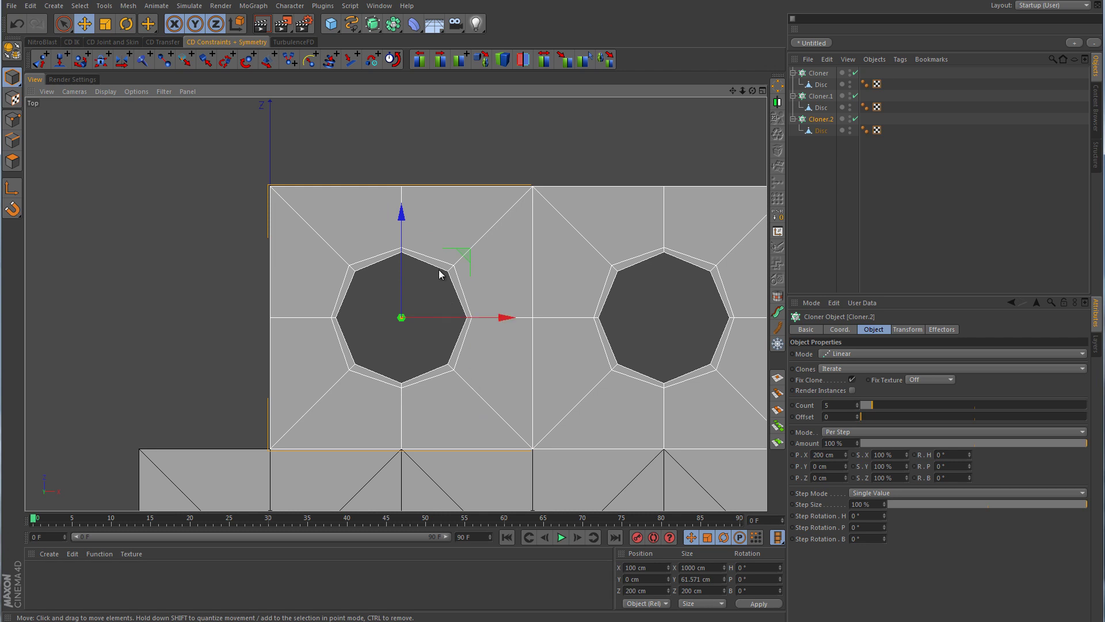
left_click_drag(404, 269, 415, 112)
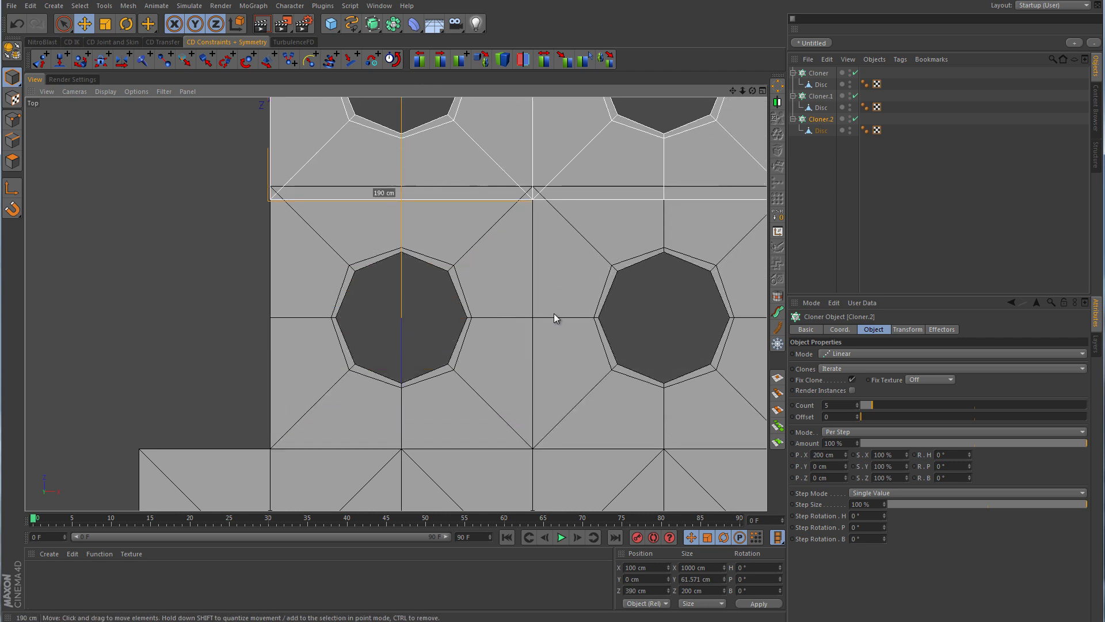
middle_click_drag(493, 217, 479, 427, "alt")
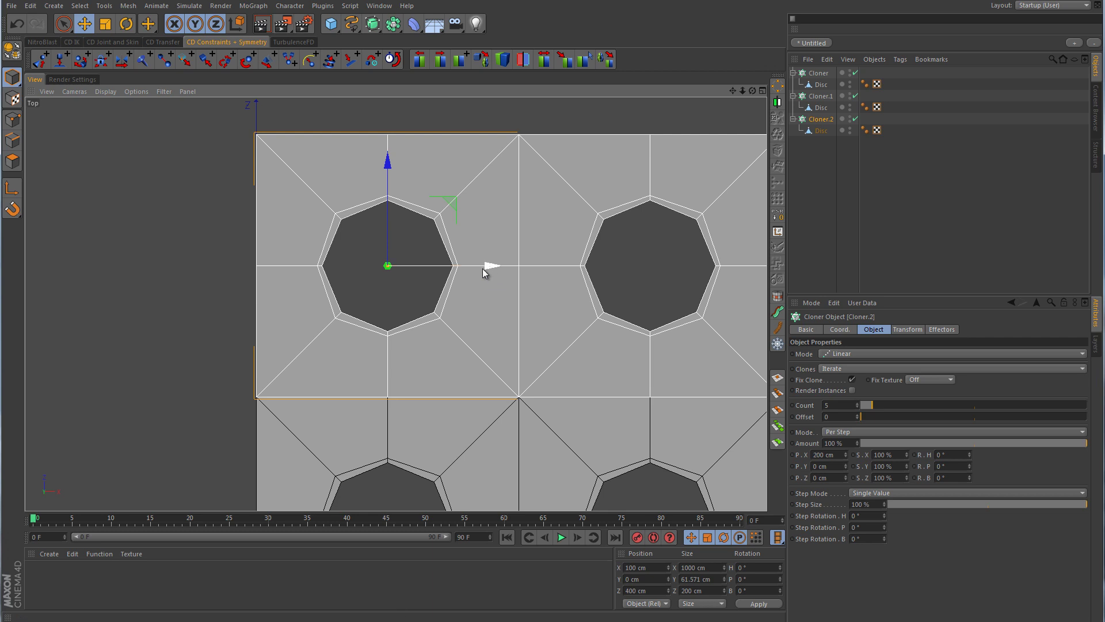
left_click_drag(483, 268, 362, 276)
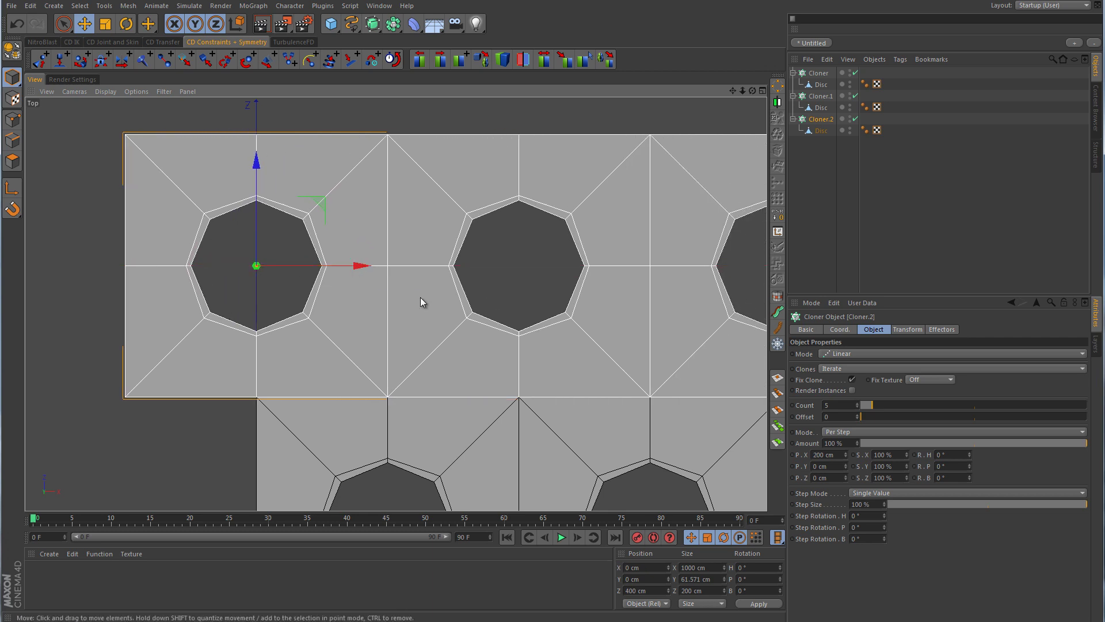
- Duplicate Cloner.2 and place the copy at X 100 cm and Z 600 cm as the fourth, staggered row
scroll(643, 284, "down", 10)
middle_click_drag(643, 285, 417, 326, "alt")
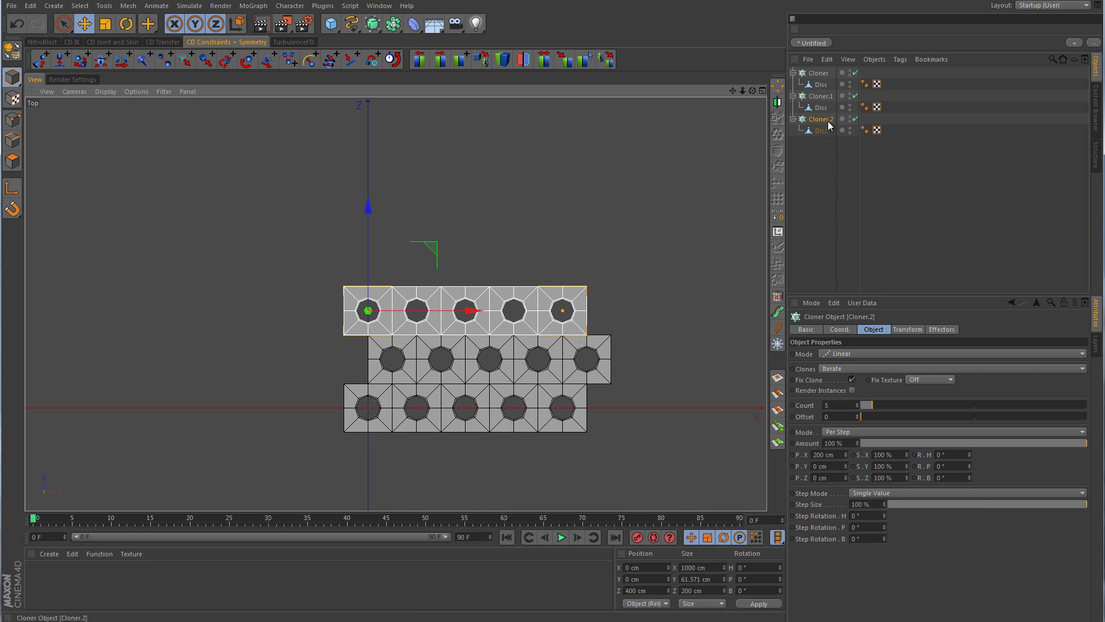
left_click_drag(829, 120, 820, 172, "ctrl")
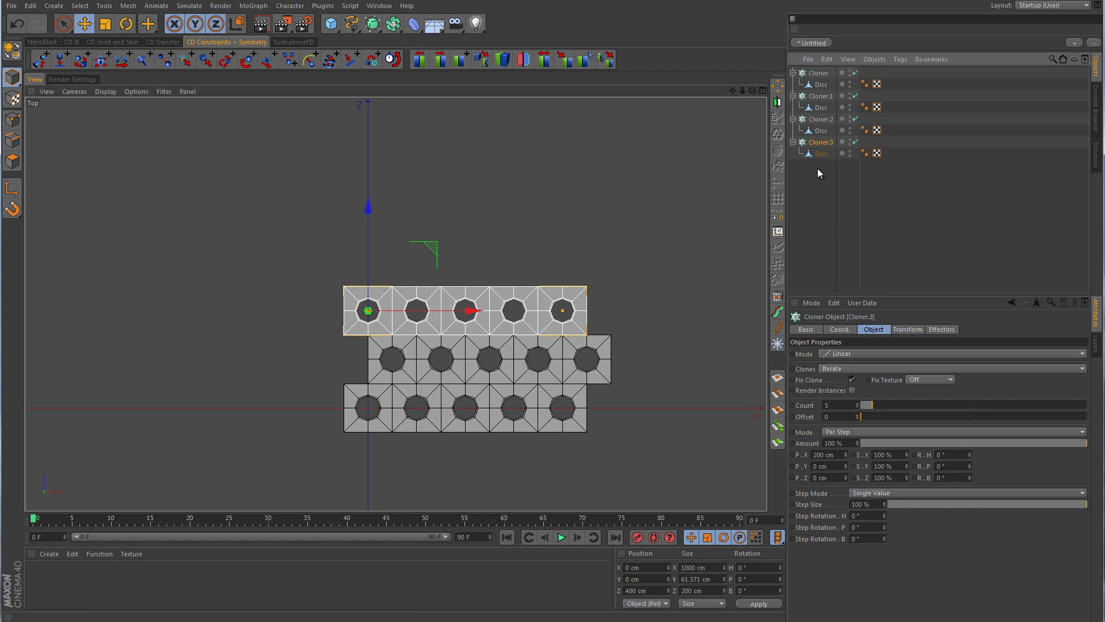
scroll(506, 321, "up", 6)
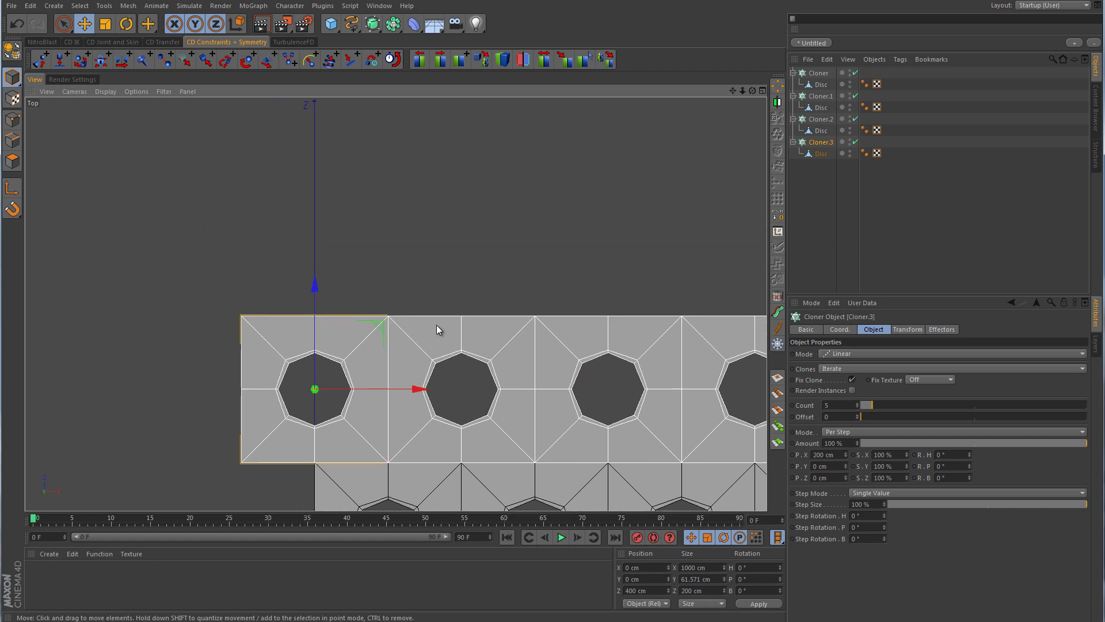
left_click_drag(315, 284, 326, 146)
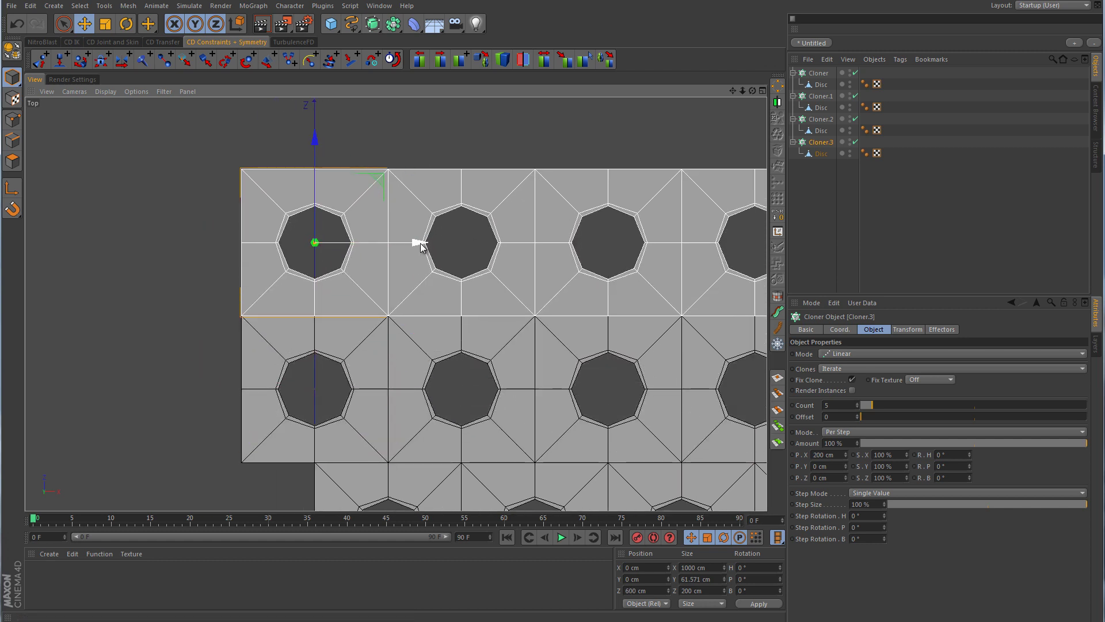
left_click_drag(421, 244, 499, 246)
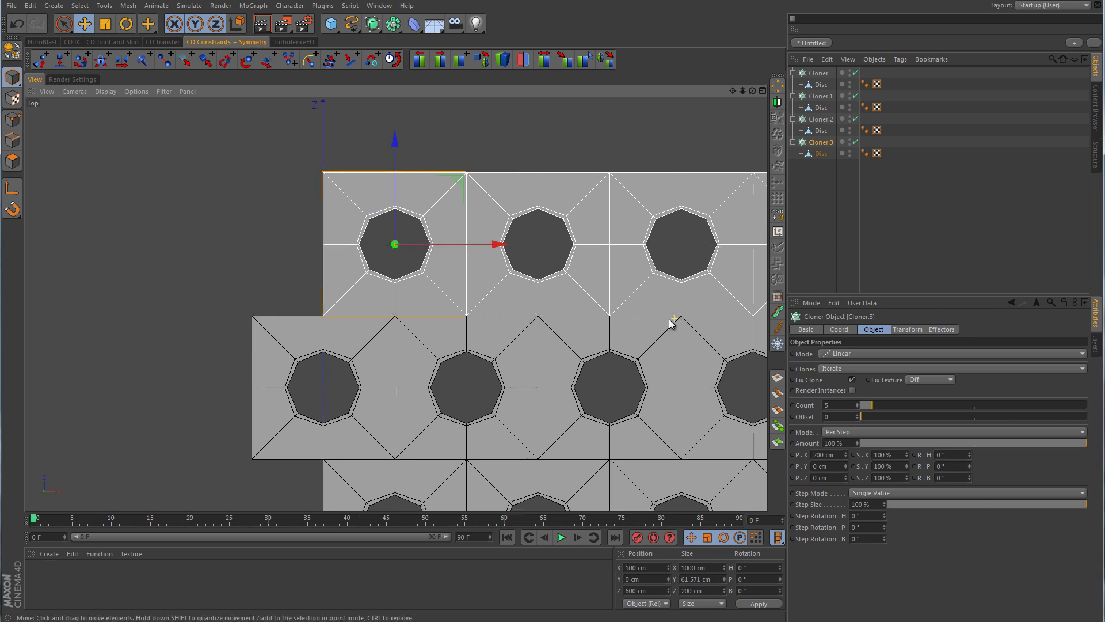
- Show the perspective view, select all four Cloners and make them editable
scroll(671, 321, "down", 6)
middle_click(463, 283)
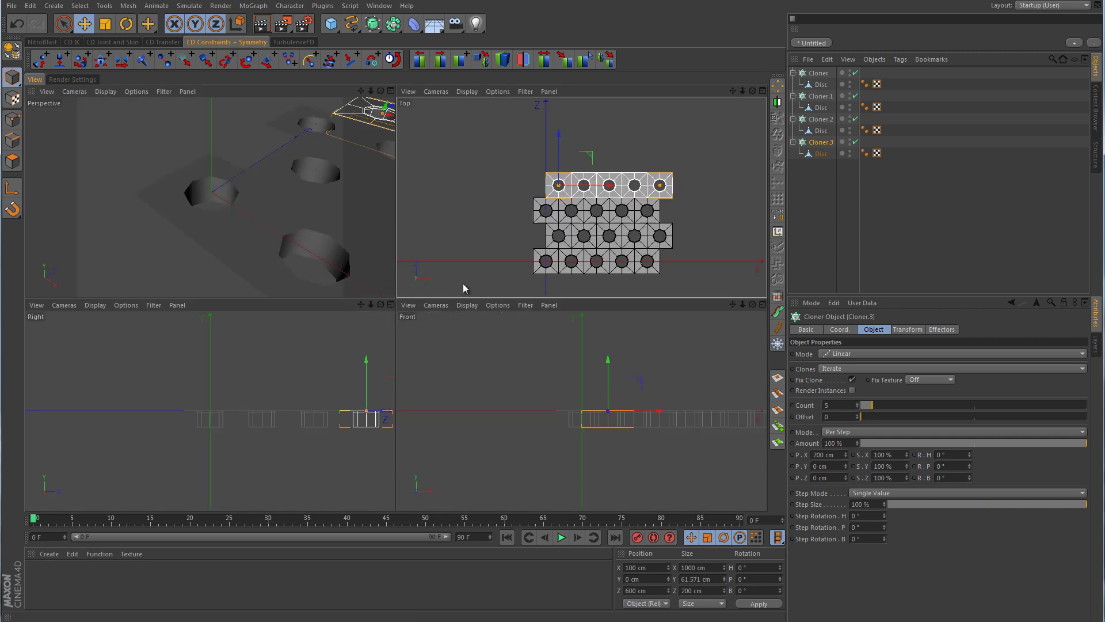
middle_click(308, 239)
left_click_drag(309, 240, 659, 253, "alt")
middle_click_drag(659, 253, 412, 253, "alt")
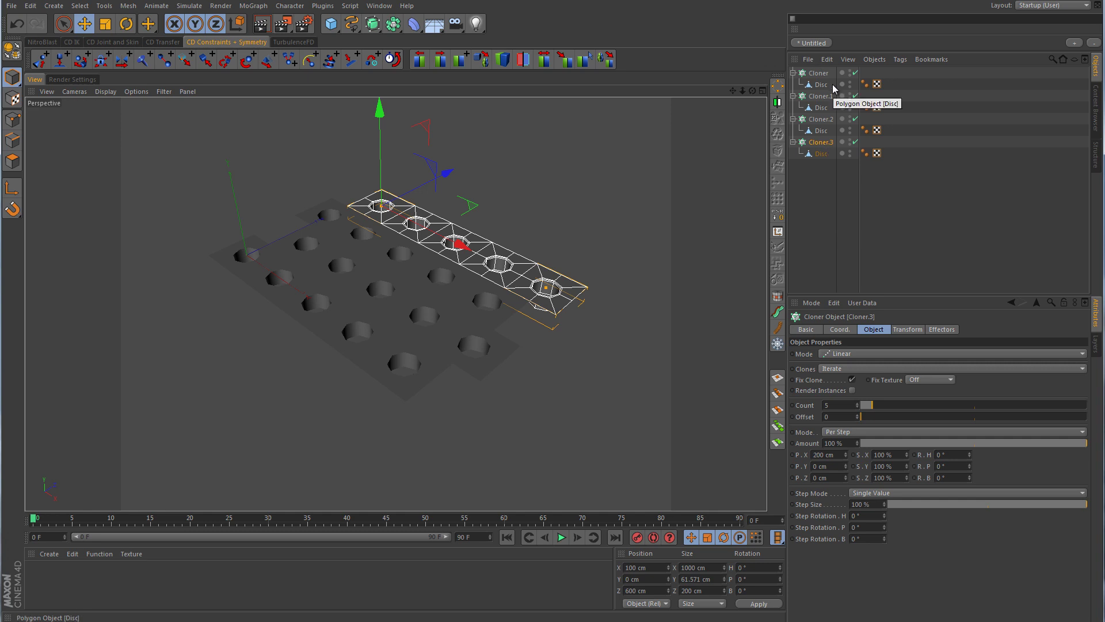
left_click(819, 74)
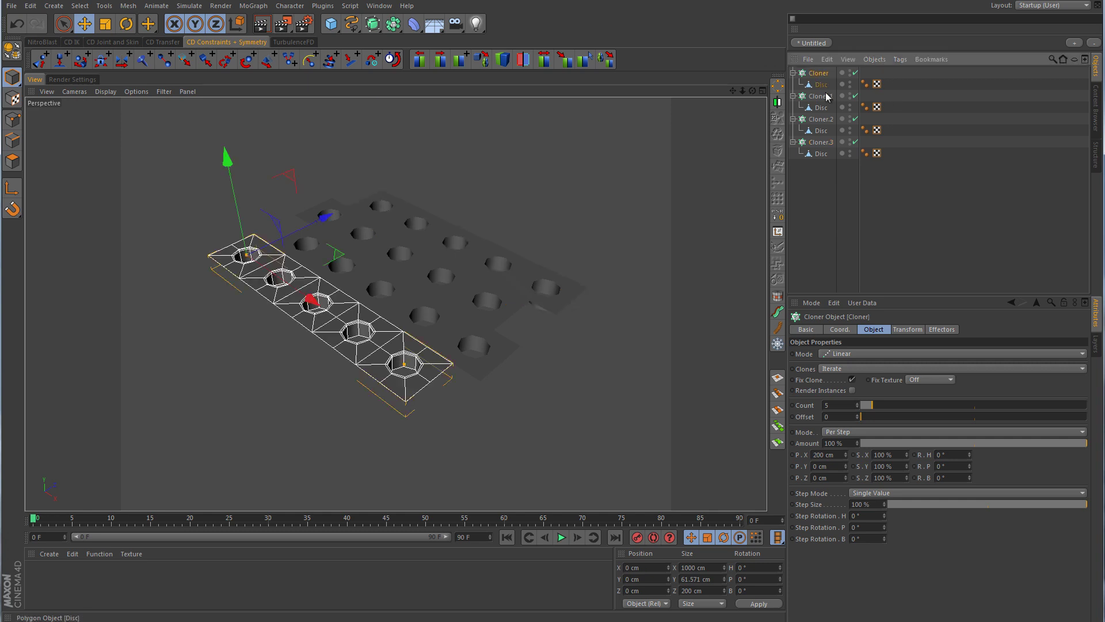
left_click(827, 96, "ctrl")
left_click(827, 119, "ctrl")
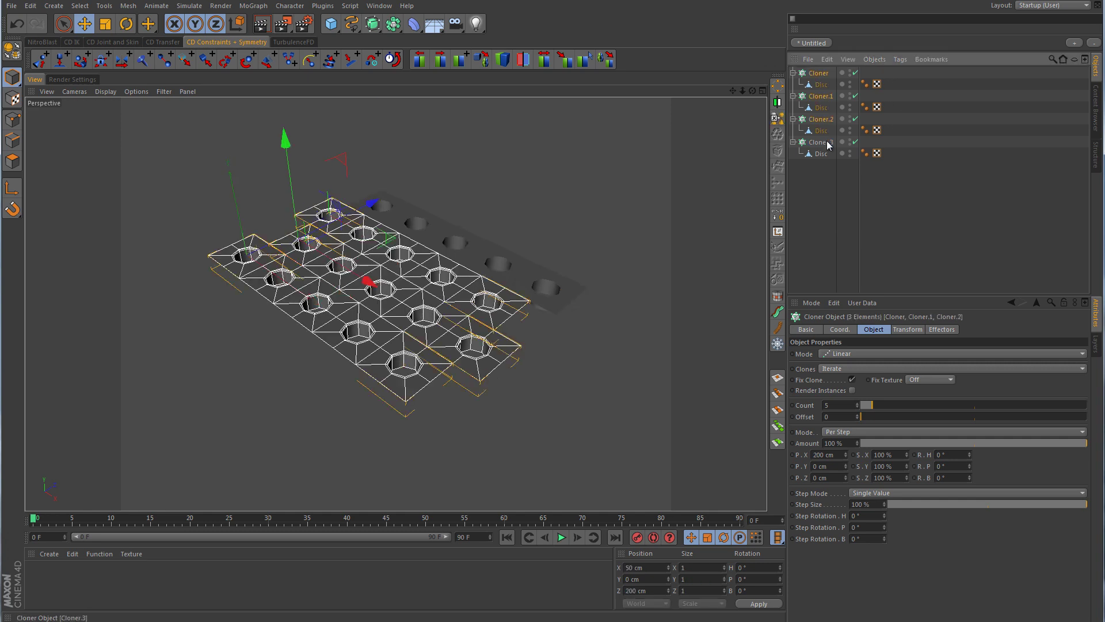
left_click(827, 141, "ctrl")
left_click(12, 50)
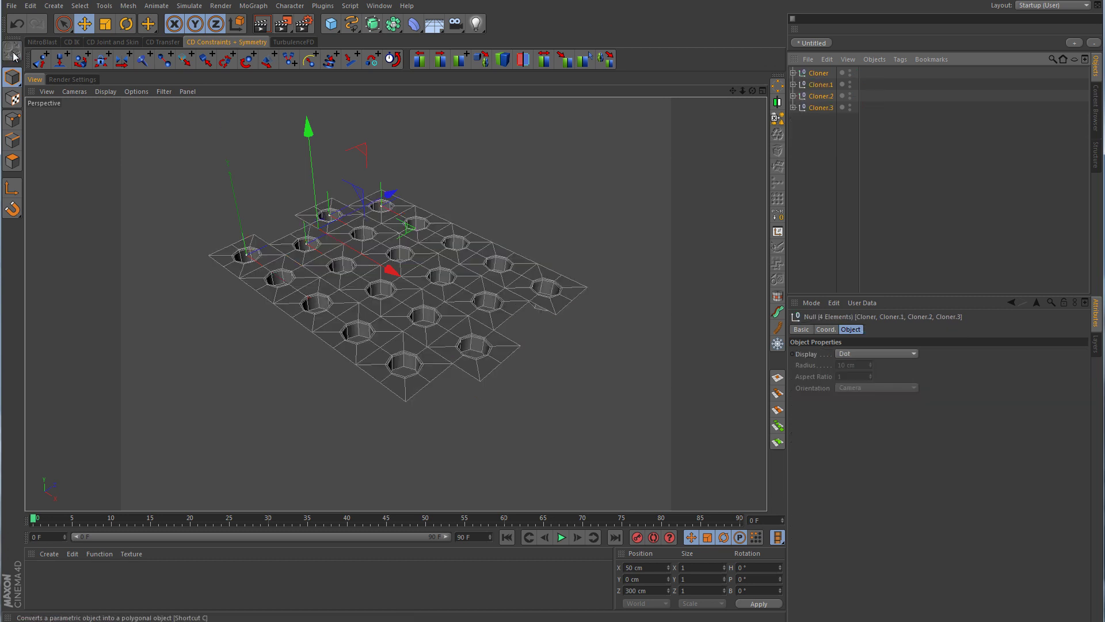
- Select all four converted Cloner groups with their Disc tiles, merge them into a single polygon object and switch to point mode
left_click(794, 107)
left_click(793, 96)
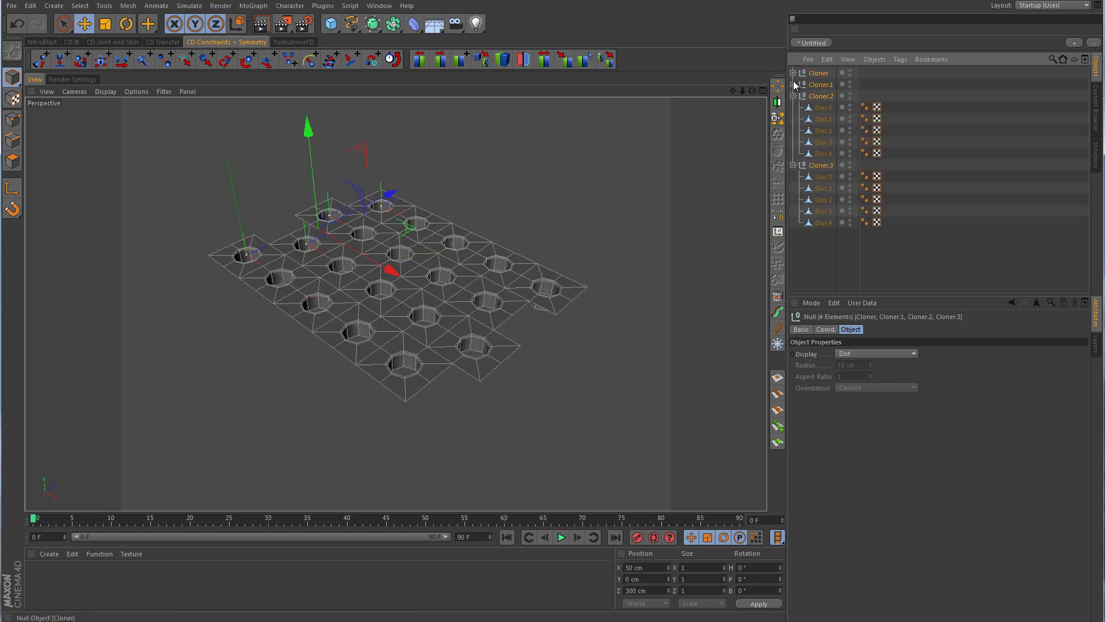
left_click(793, 85)
left_click(794, 73)
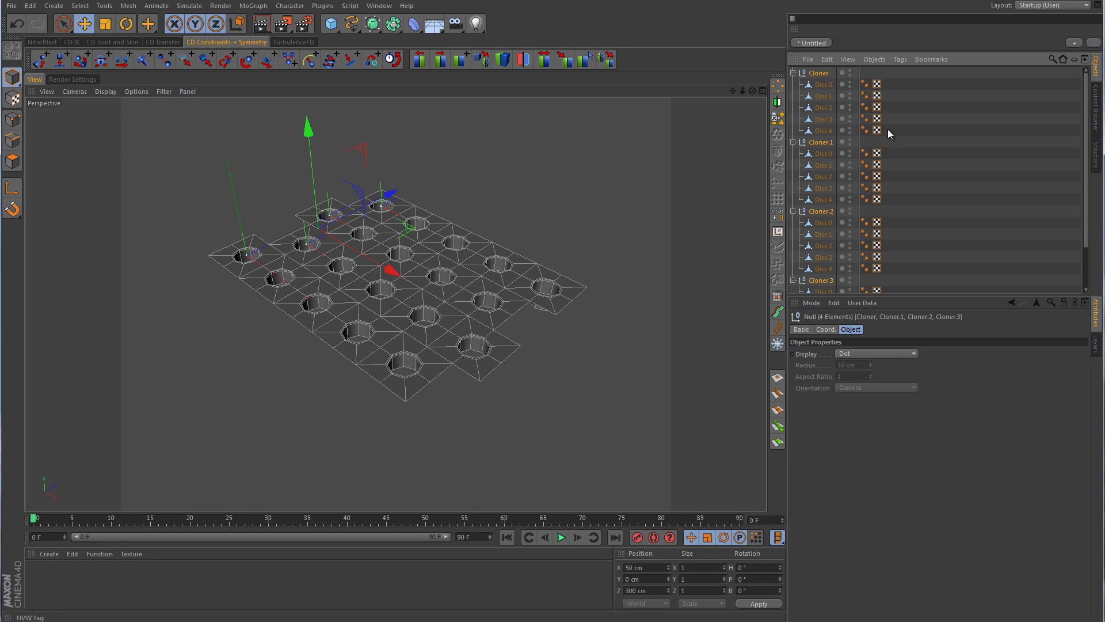
left_click(819, 74)
scroll(934, 148, "down", 3)
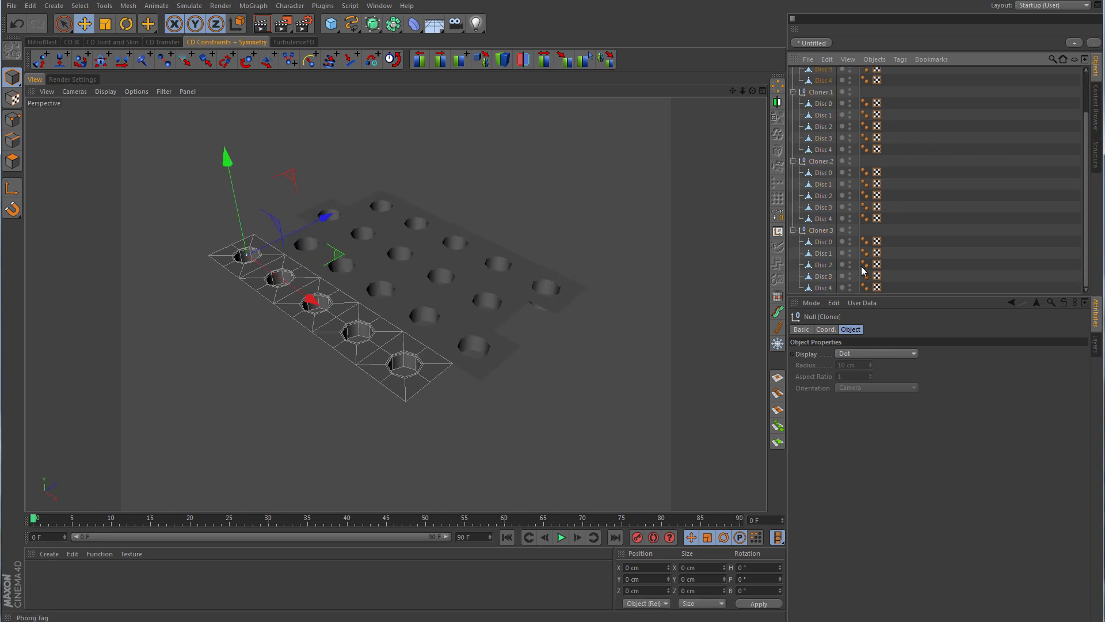
left_click(821, 288, "shift")
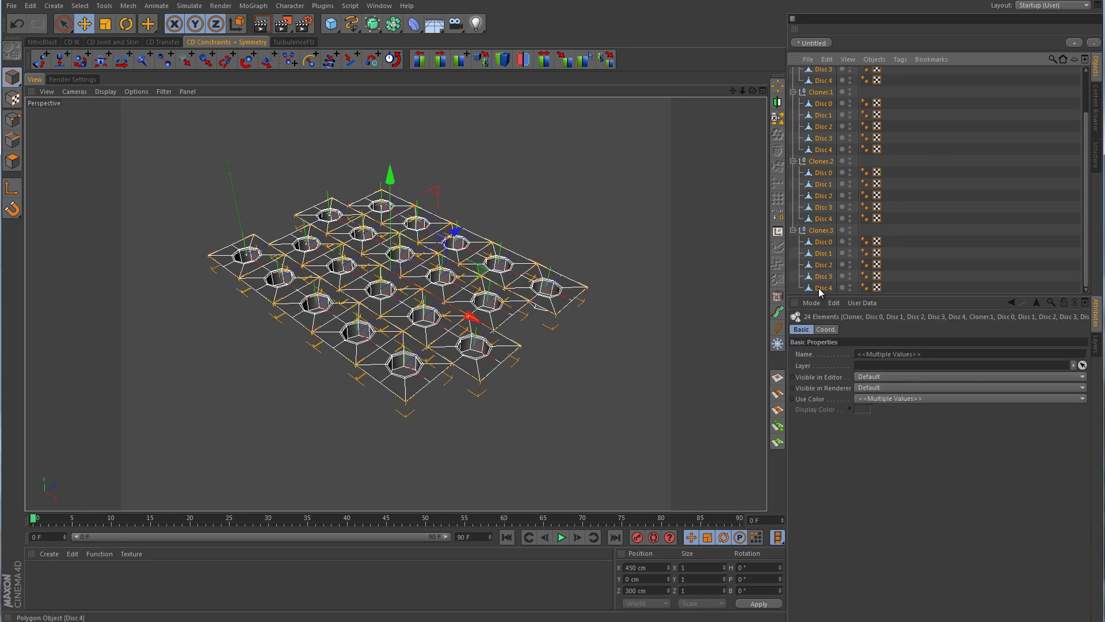
left_click(781, 120)
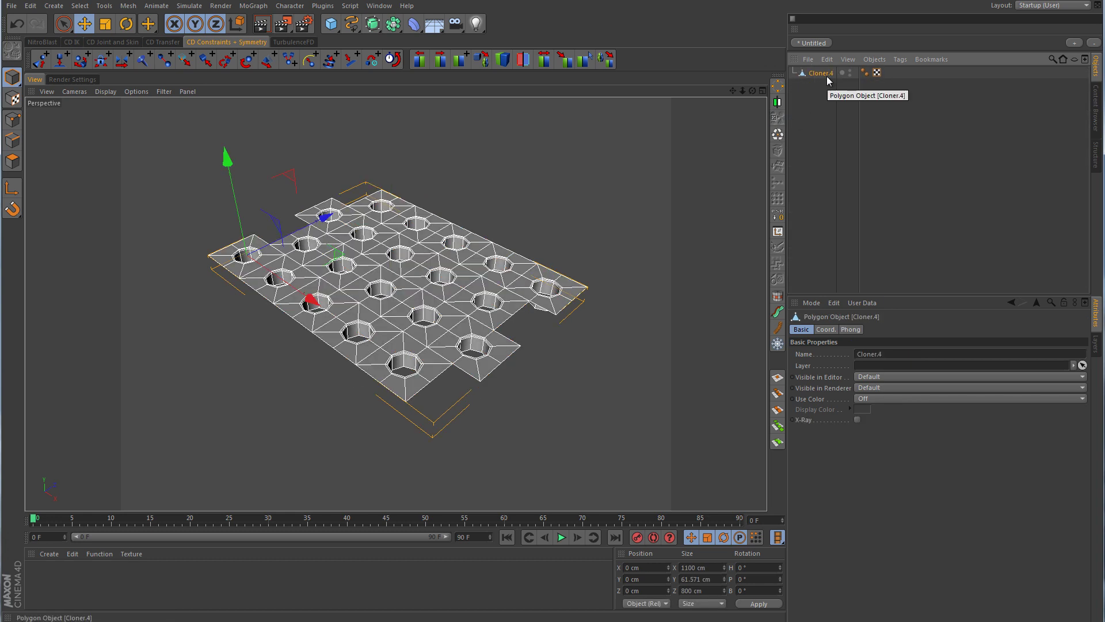
left_click(12, 119)
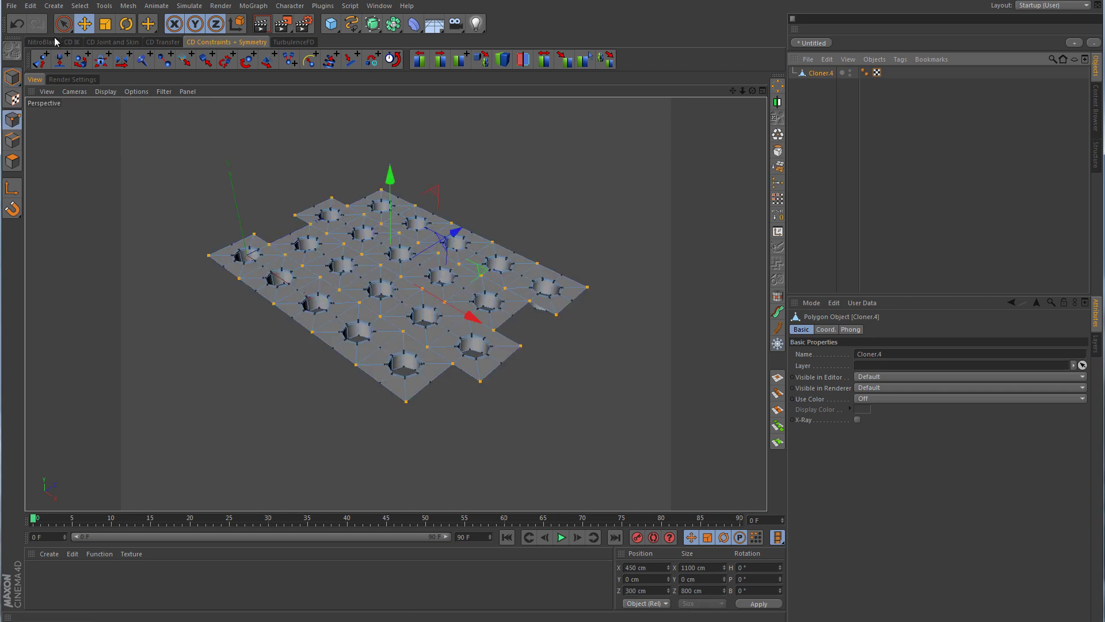
- Clear the point selection and place the merged Cloner.4 mesh inside a new HyperNURBS object
left_click(64, 23)
left_click(552, 150)
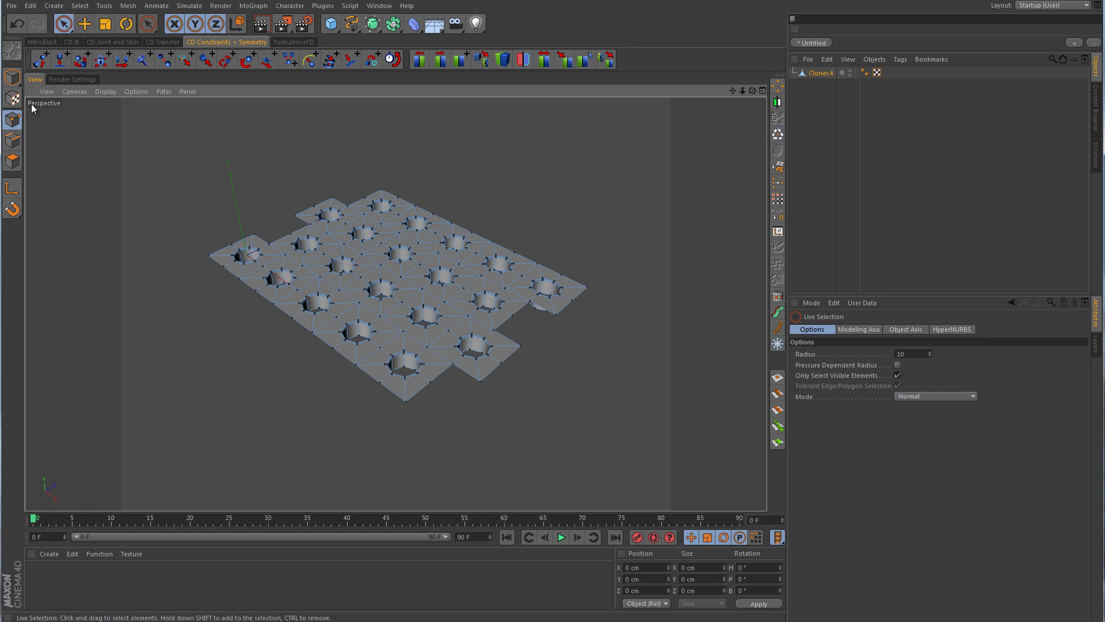
left_click_drag(375, 28, 425, 38)
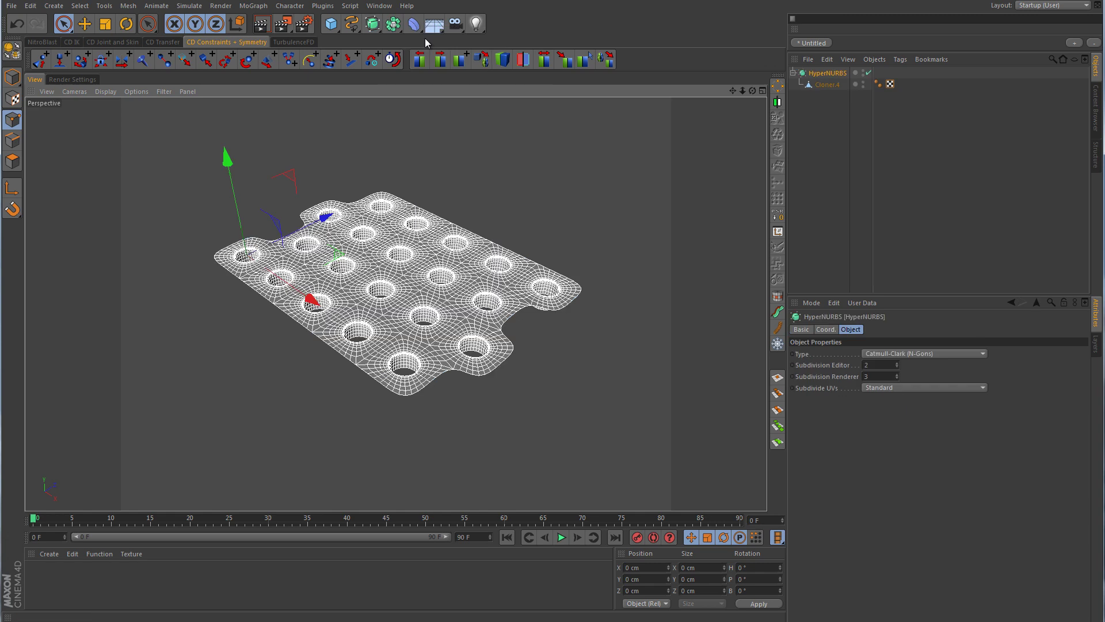
left_click(929, 160)
- Switch to the top view and set its display to Gouraud Shading without lines
left_click_drag(643, 168, 377, 249, "alt")
middle_click(575, 183)
middle_click(575, 231)
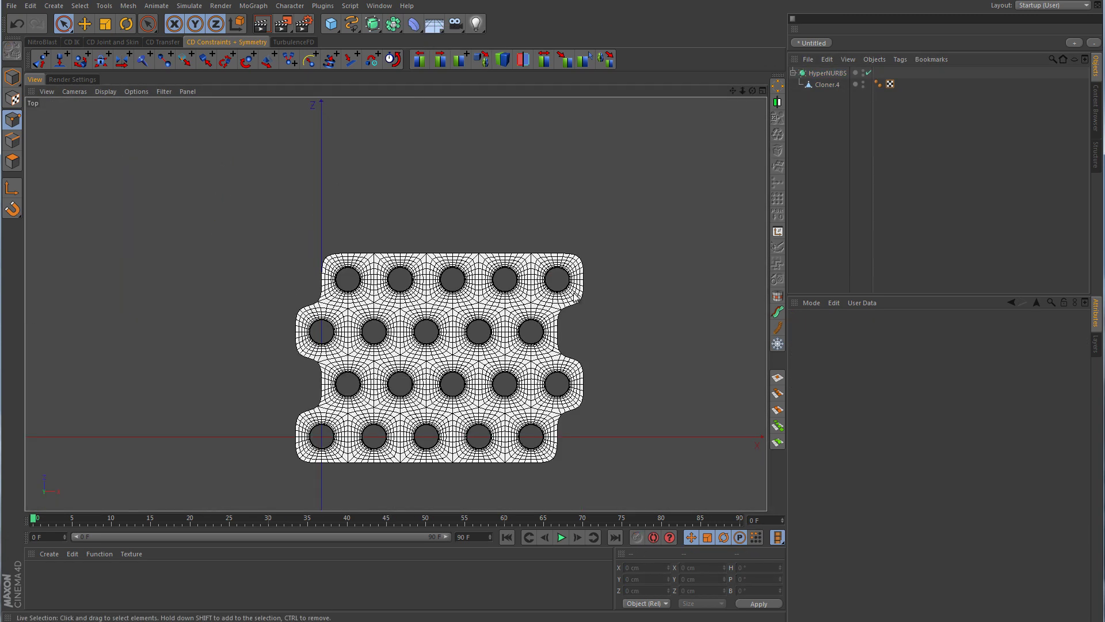
left_click(109, 92)
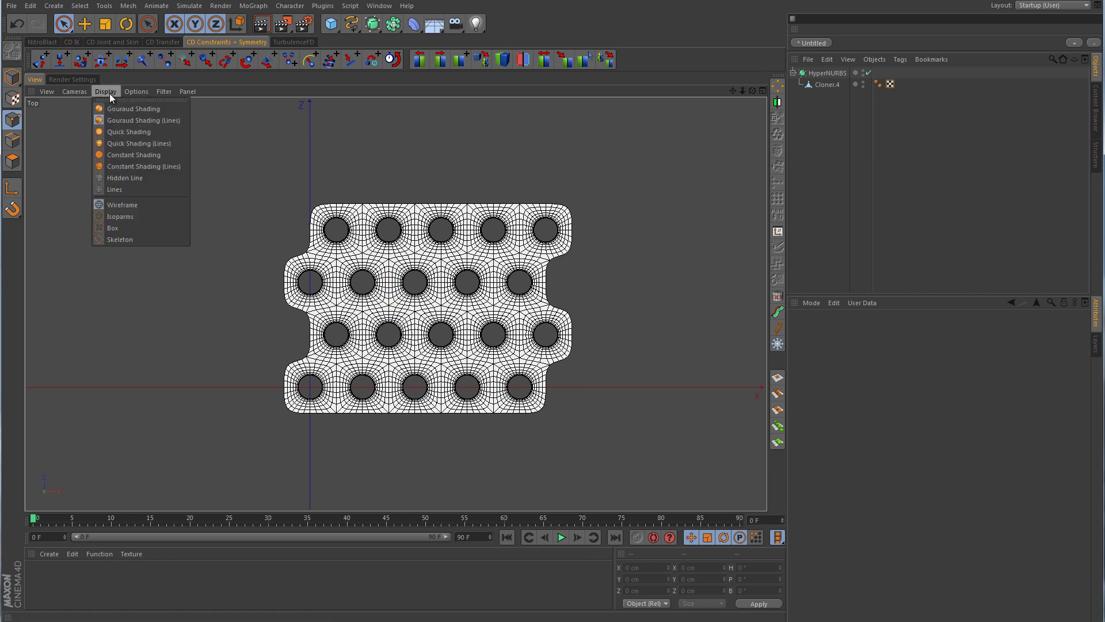
left_click(115, 108)
scroll(353, 276, "up", 3)
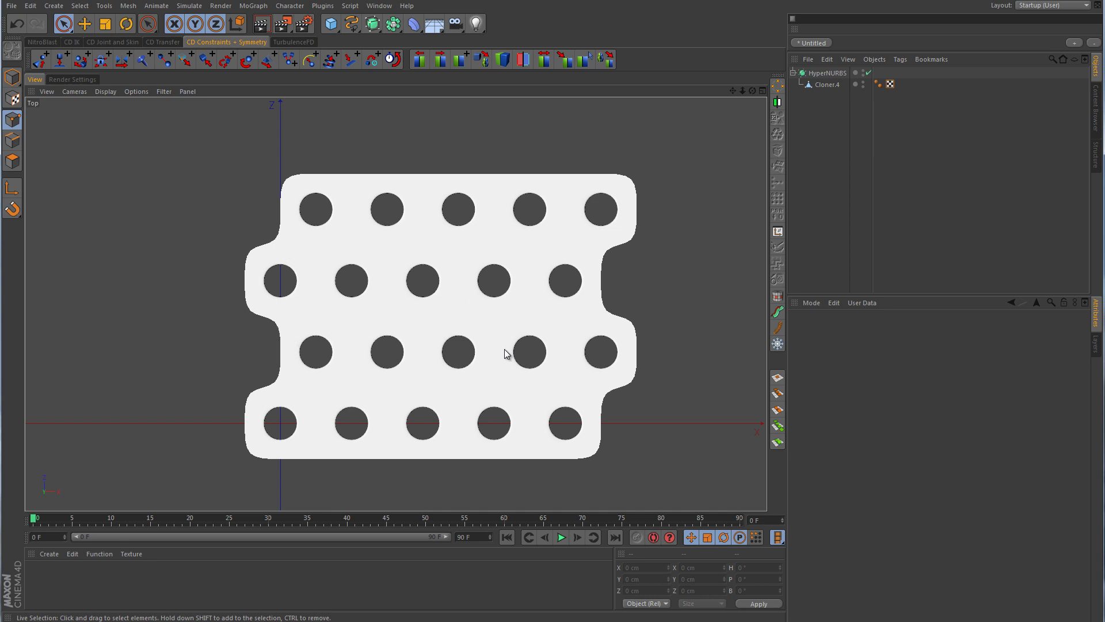
middle_click_drag(568, 334, 501, 291, "alt")
- In edge mode, select the two recessed +X end edges of Cloner.4's row at Z 400 cm and extrude them outward to X 1000 cm
left_click(832, 85)
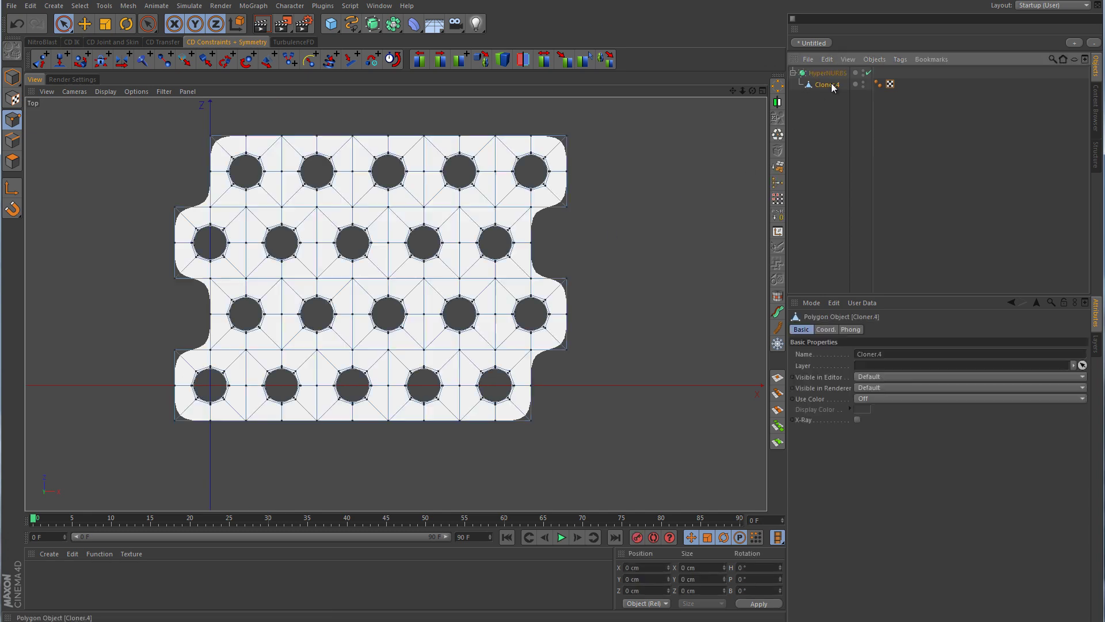
left_click(11, 141)
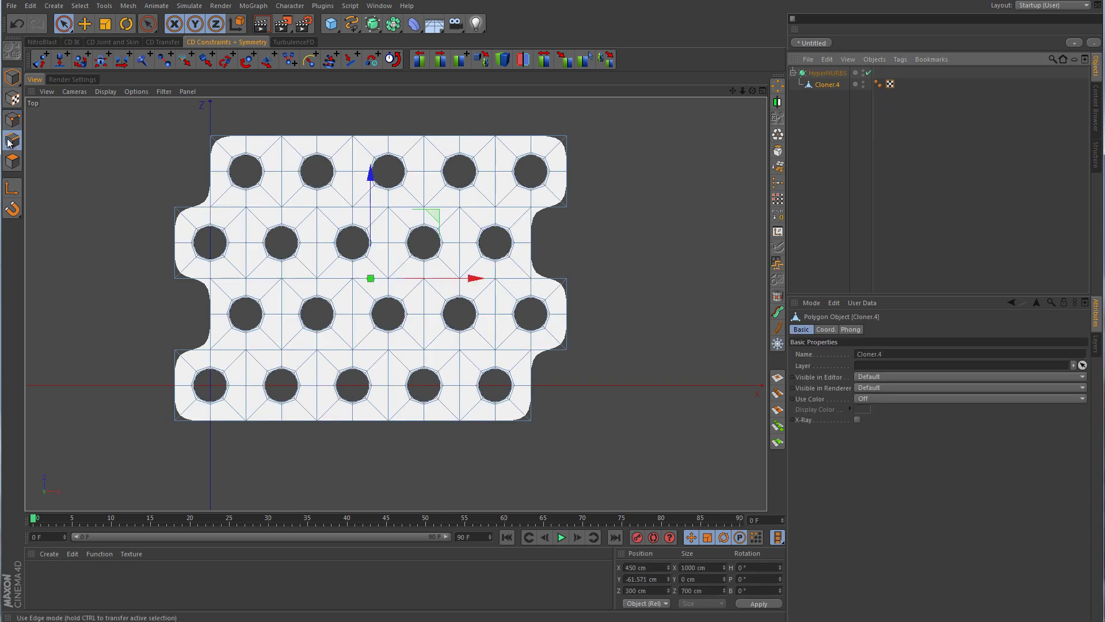
left_click(63, 24)
middle_click_drag(616, 212, 466, 261, "alt")
scroll(466, 260, "up", 3)
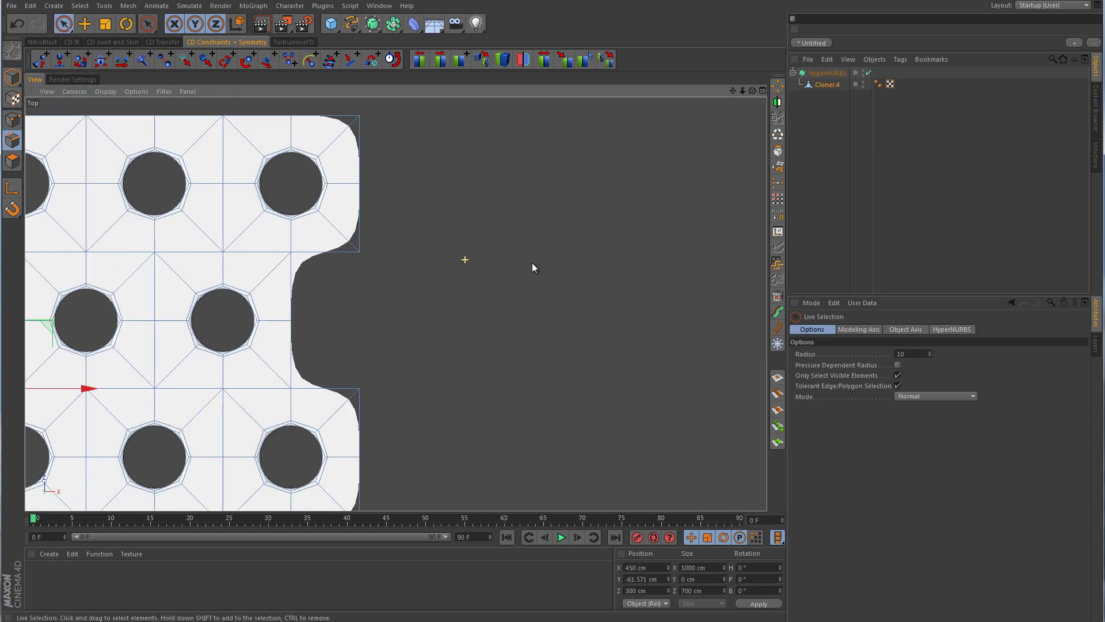
scroll(466, 262, "up", 2)
middle_click_drag(358, 299, 448, 269, "alt")
mouse_move(354, 262)
left_mouse_down()
mouse_move(405, 322)
mouse_move(362, 355)
left_mouse_up()
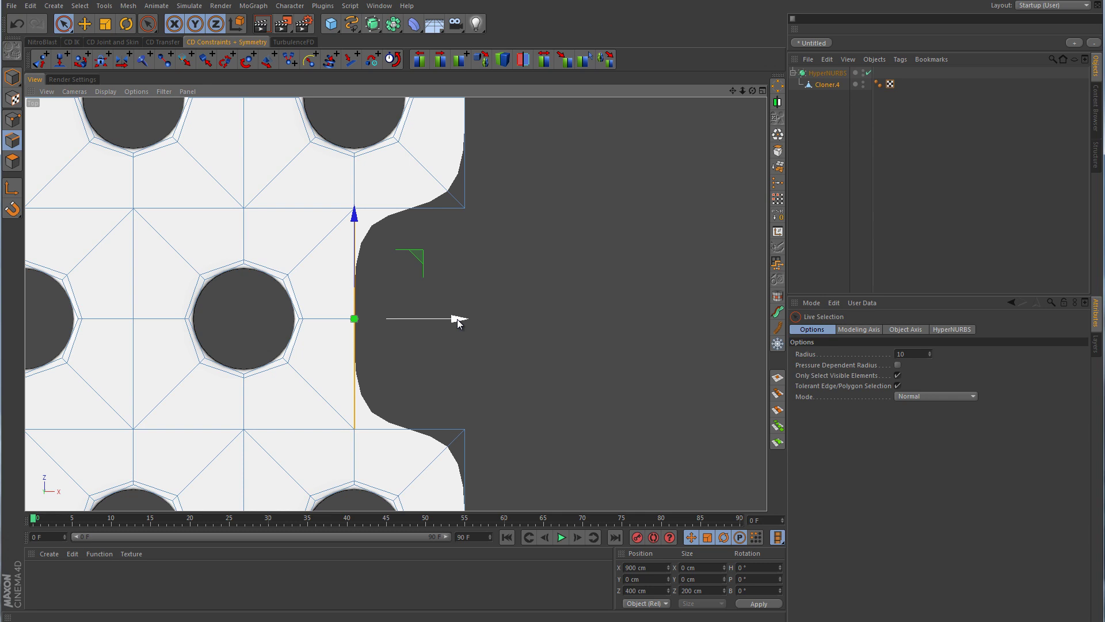
left_click_drag(459, 322, 564, 327)
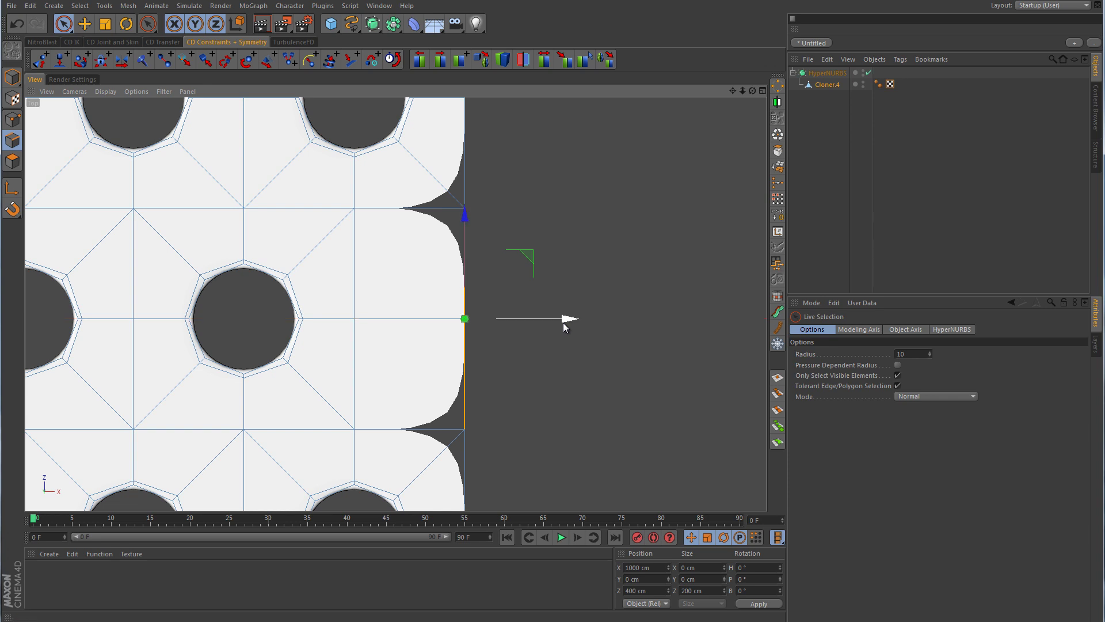
- Extrude the two recessed +X end edges of the row at Z 0 cm outward to X 1000 cm
scroll(506, 373, "down", 5)
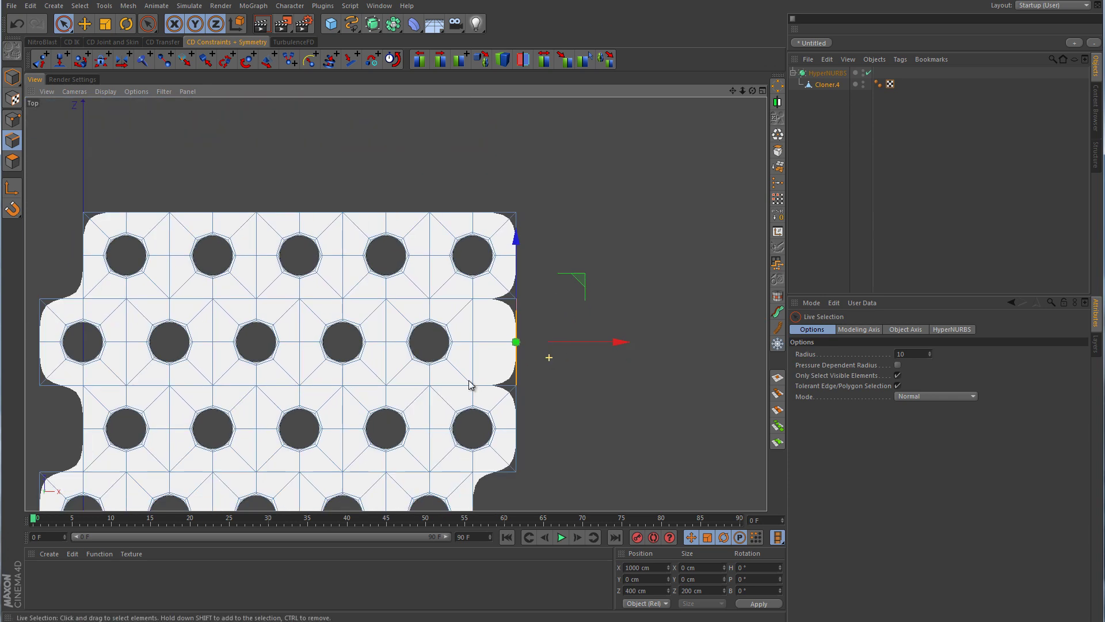
middle_click_drag(461, 318, 432, 248, "alt")
scroll(433, 248, "up", 4)
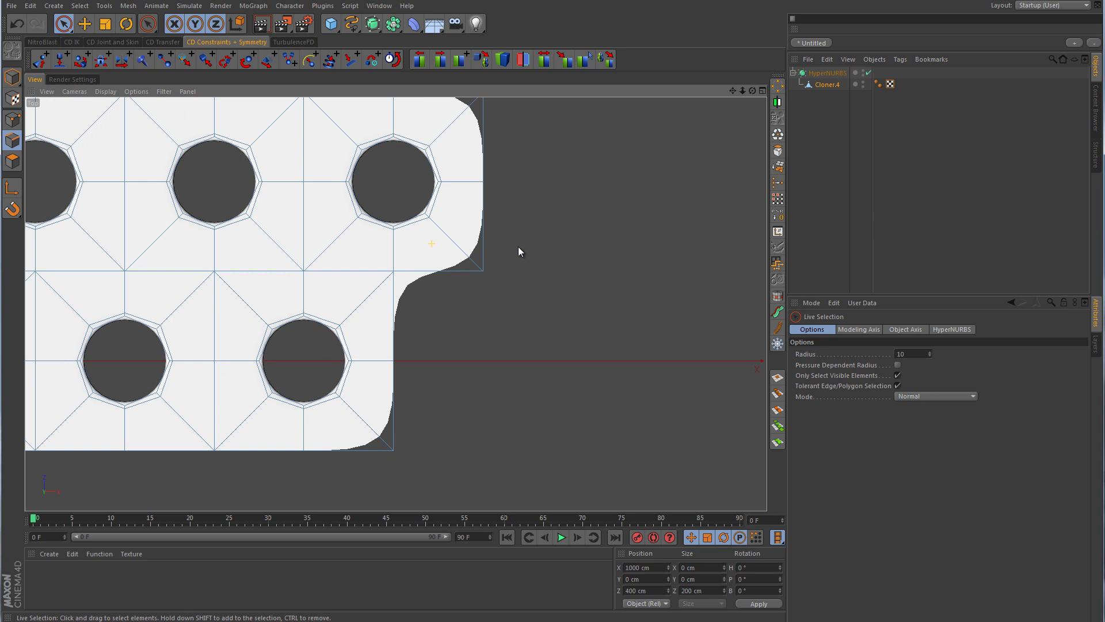
left_click(395, 311)
left_click(395, 383, "shift")
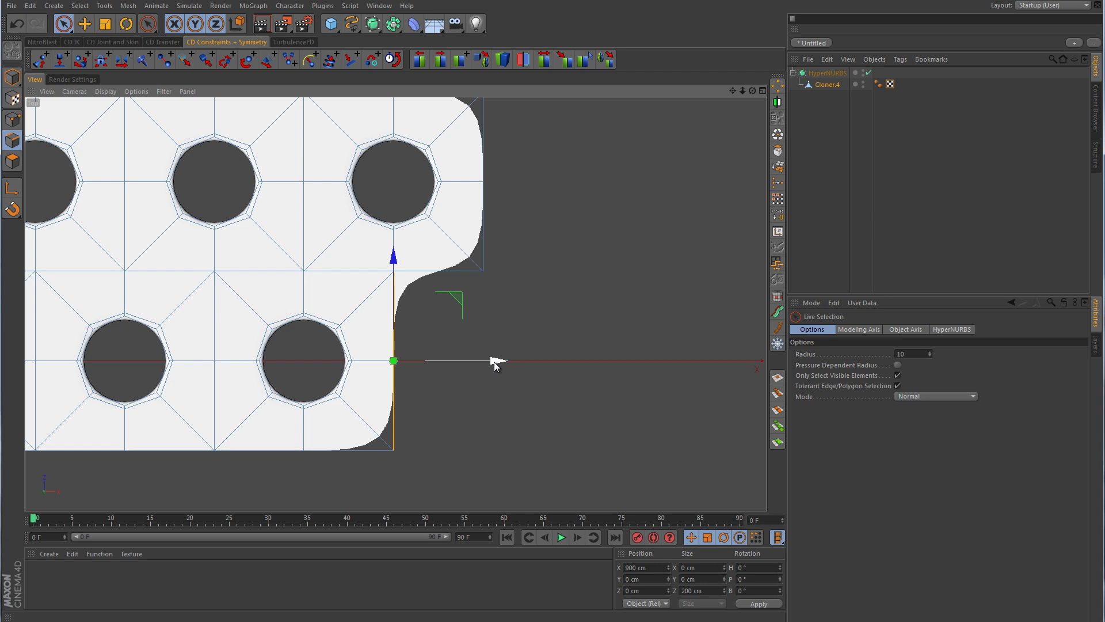
left_click_drag(494, 363, 567, 364)
scroll(365, 283, "down", 5)
middle_click_drag(328, 271, 604, 328, "alt")
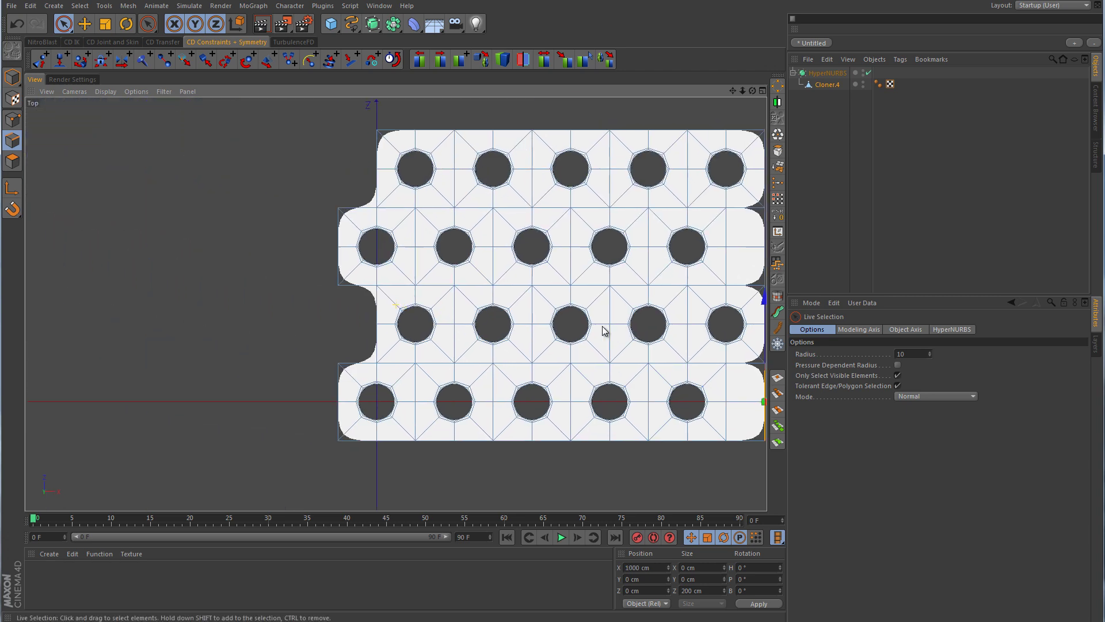
- Select the recessed -X end edges of the rows at Z 200 cm and Z 600 cm and extrude them together to X -100 cm
scroll(531, 311, "up", 5)
scroll(530, 311, "up", 1)
mouse_move(353, 340)
left_mouse_down()
mouse_move(323, 378)
mouse_move(358, 373)
left_mouse_up()
middle_click_drag(449, 222, 468, 357, "alt")
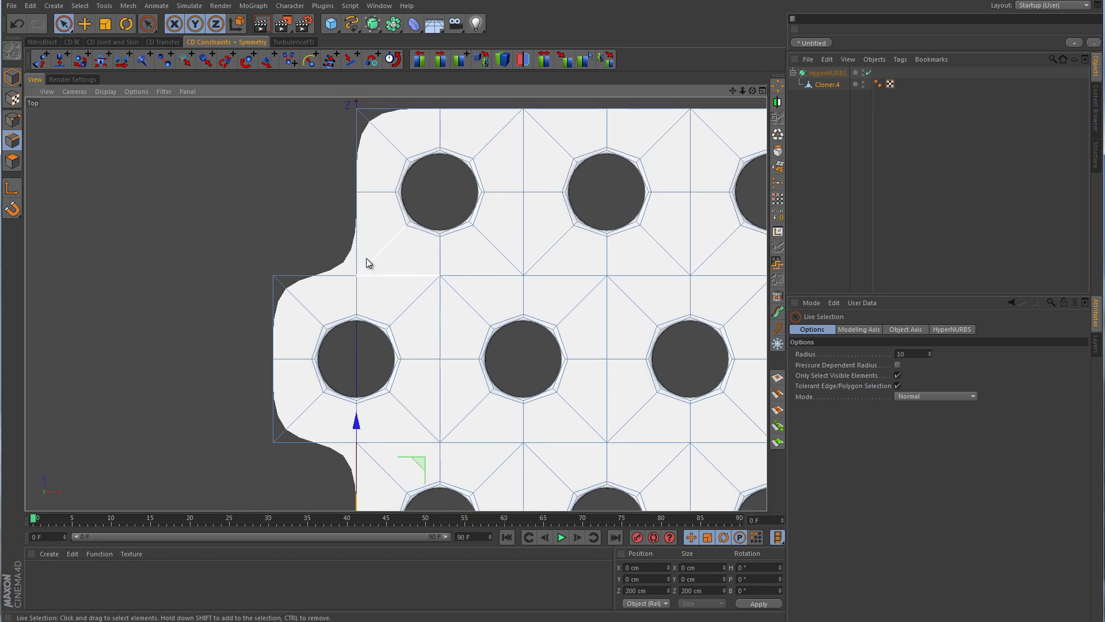
left_click_drag(323, 177, 368, 167)
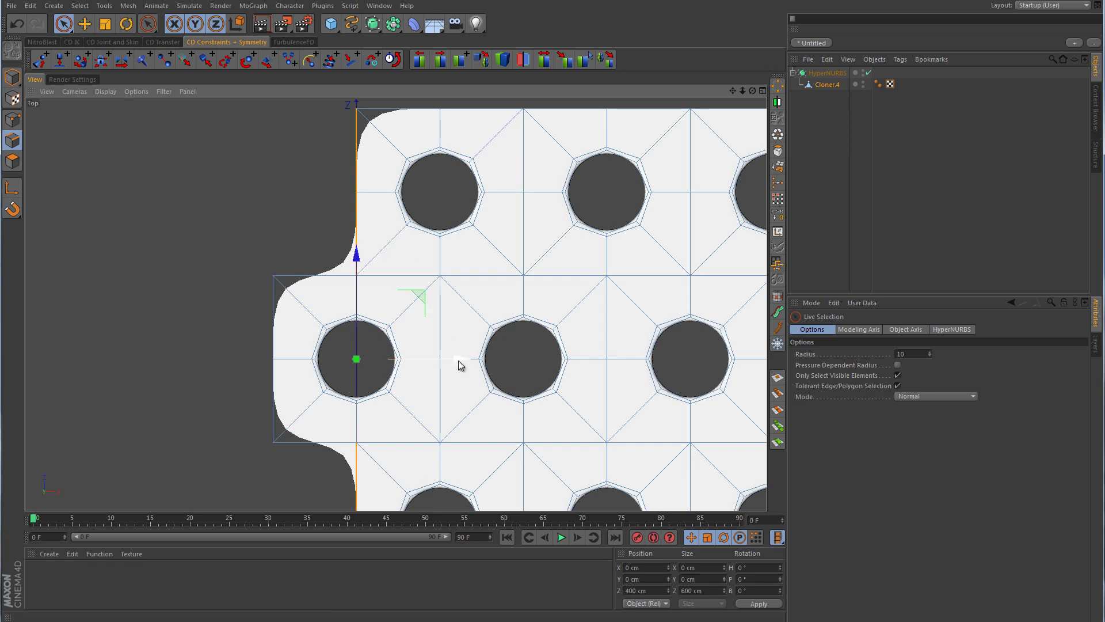
left_click_drag(460, 365, 378, 361)
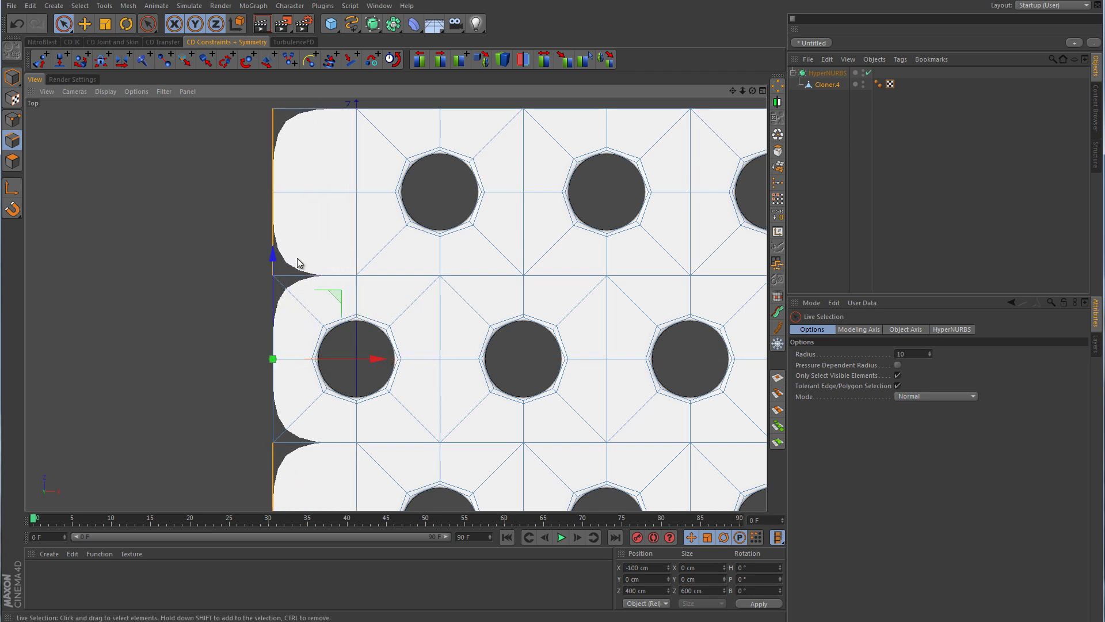
- Optimize the whole mesh in point mode to weld the extruded edges, and check the smoothed plate in perspective and top views
middle_click(577, 256)
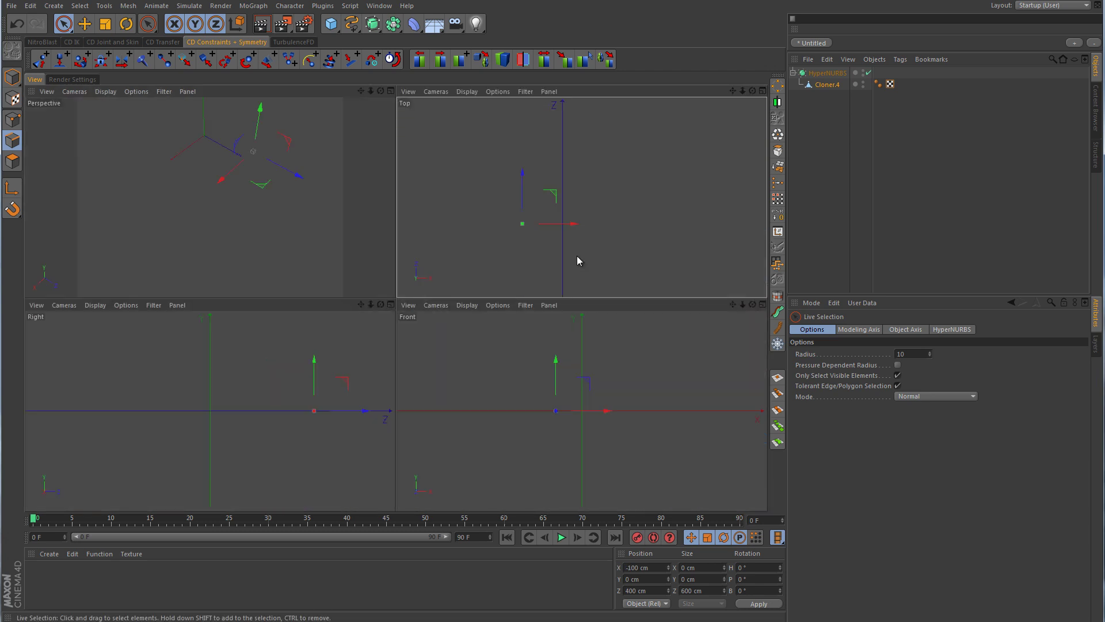
middle_click(293, 259)
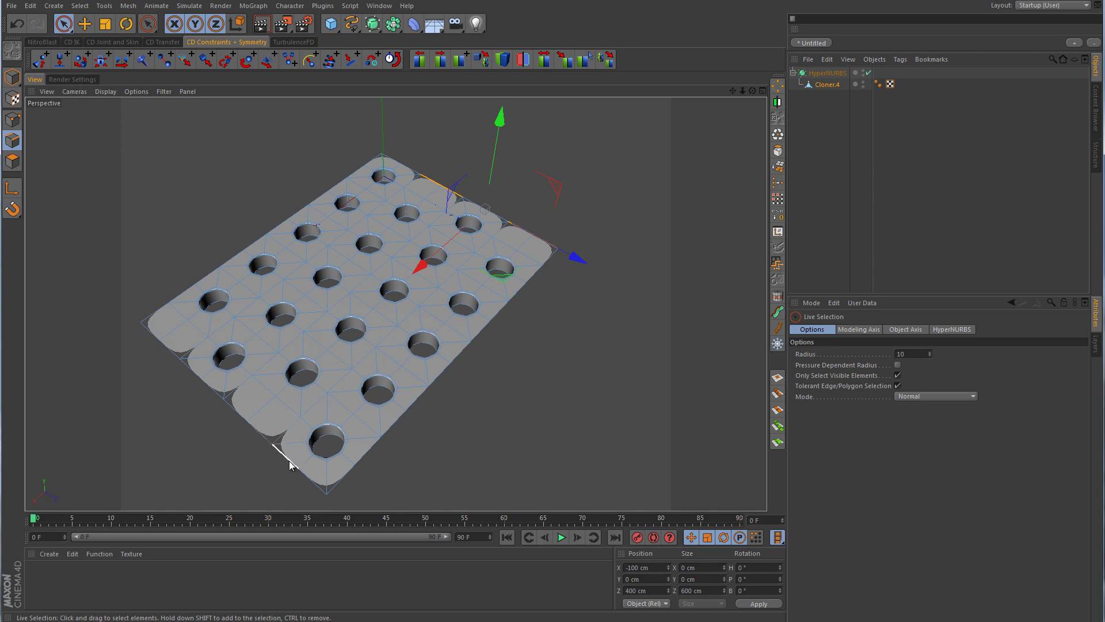
left_click(12, 119)
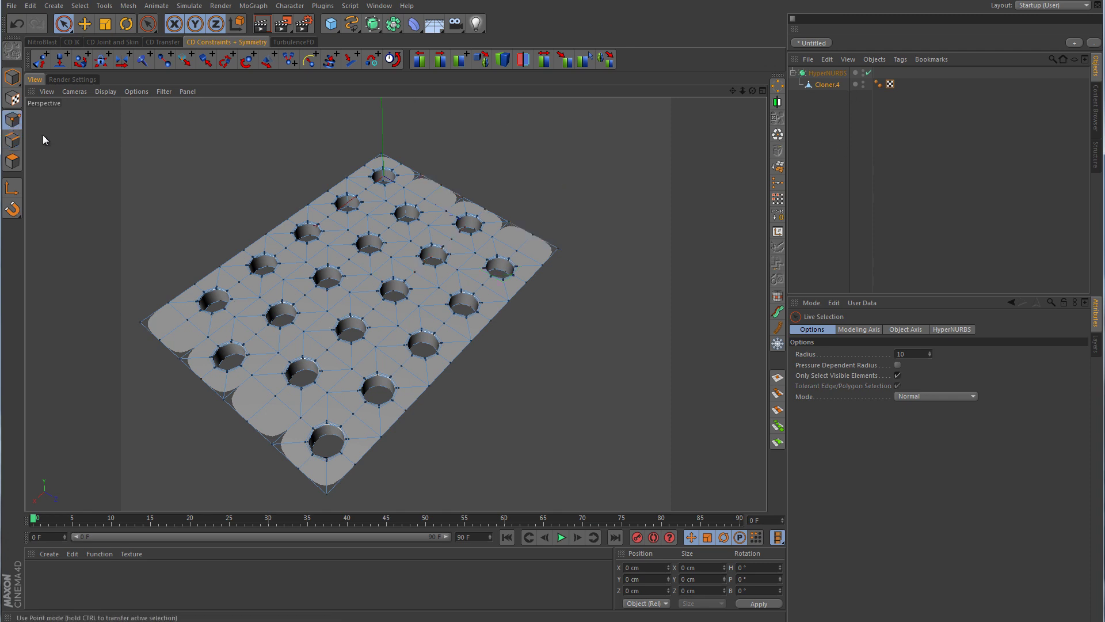
left_click(778, 136)
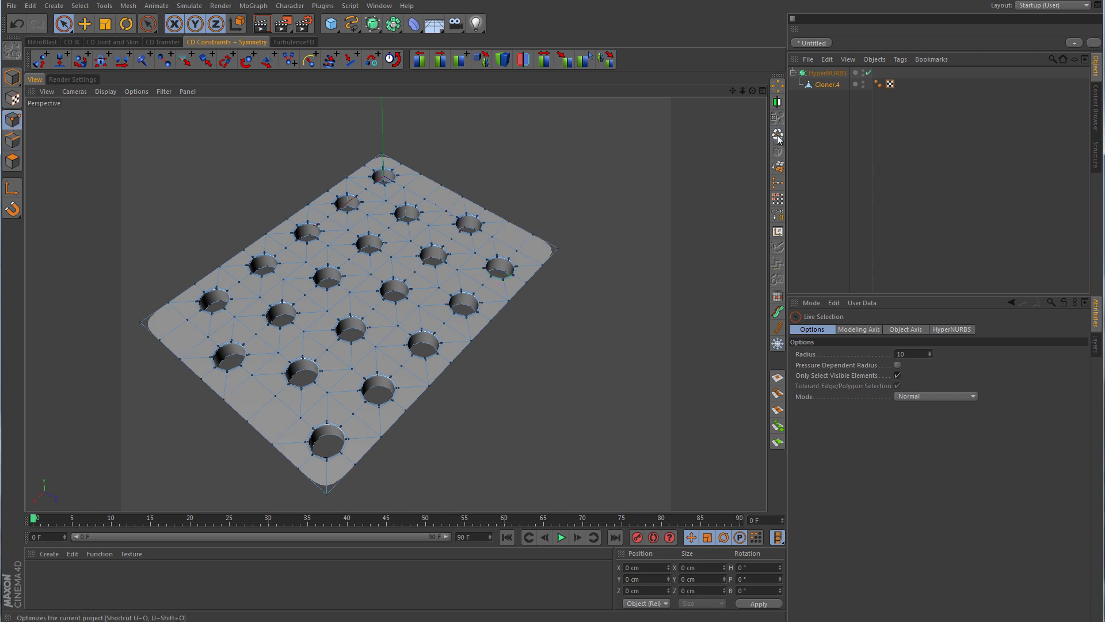
left_click(928, 162)
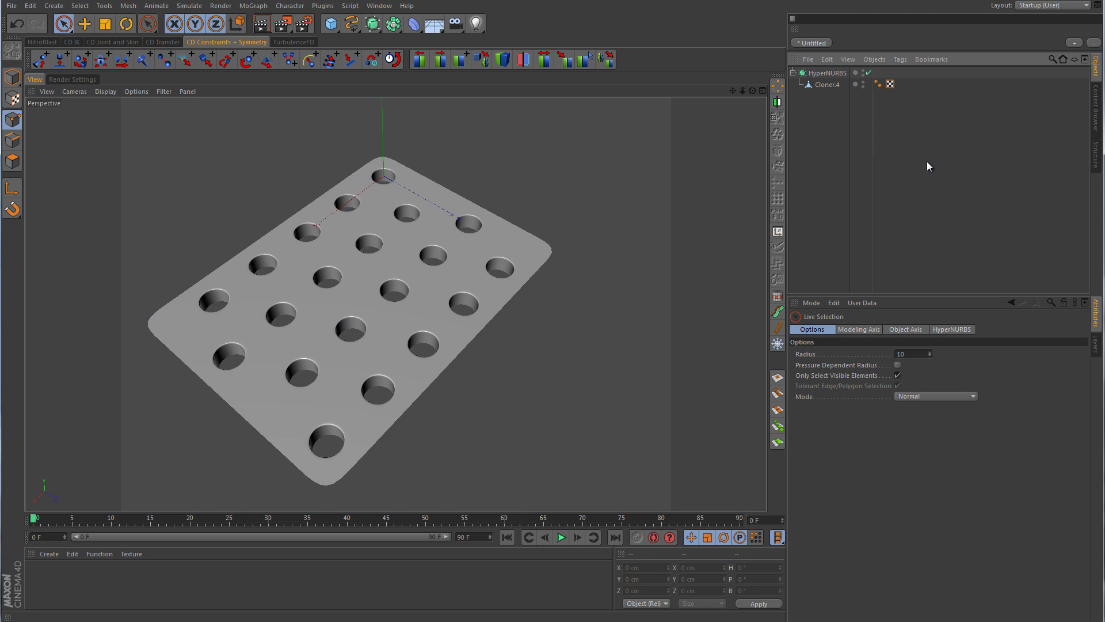
middle_click(625, 223)
middle_click(625, 227)
scroll(626, 230, "down", 3)
middle_click_drag(685, 264, 427, 264, "alt")
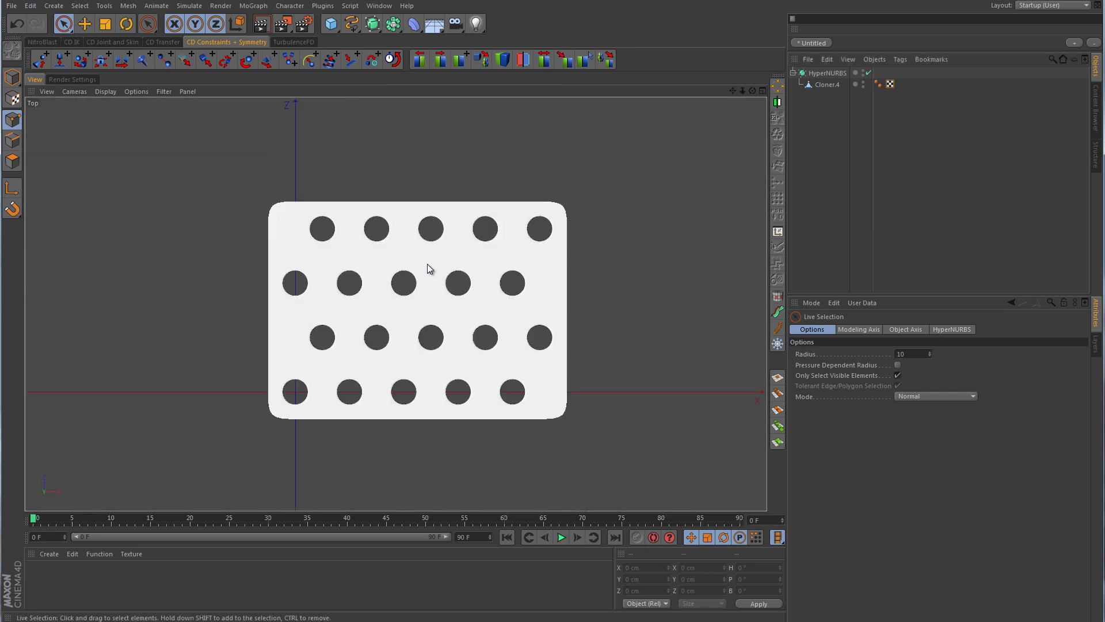